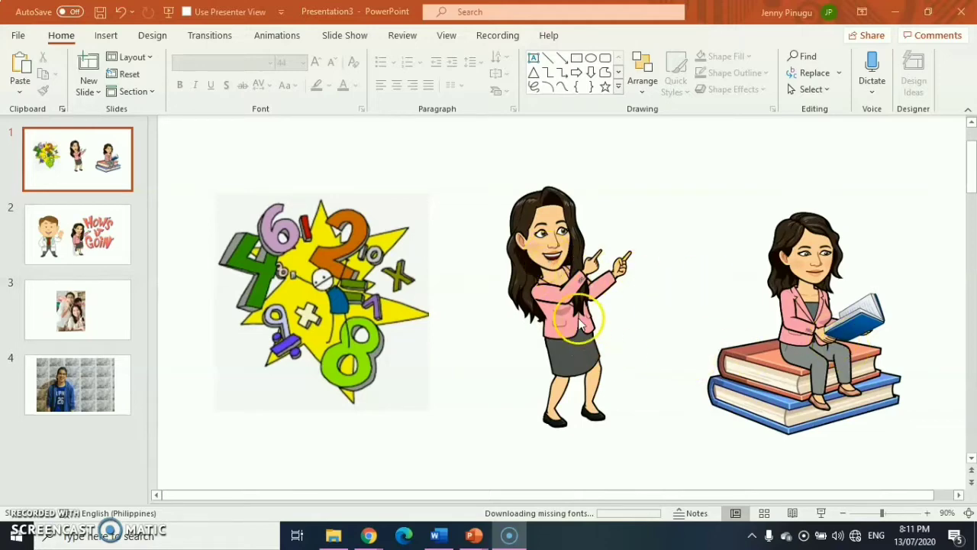
- Shift the pointing and book-sitting bitmoji pictures to the left to show their boxes
{"action": "left_click", "coordinate": [531, 305]}
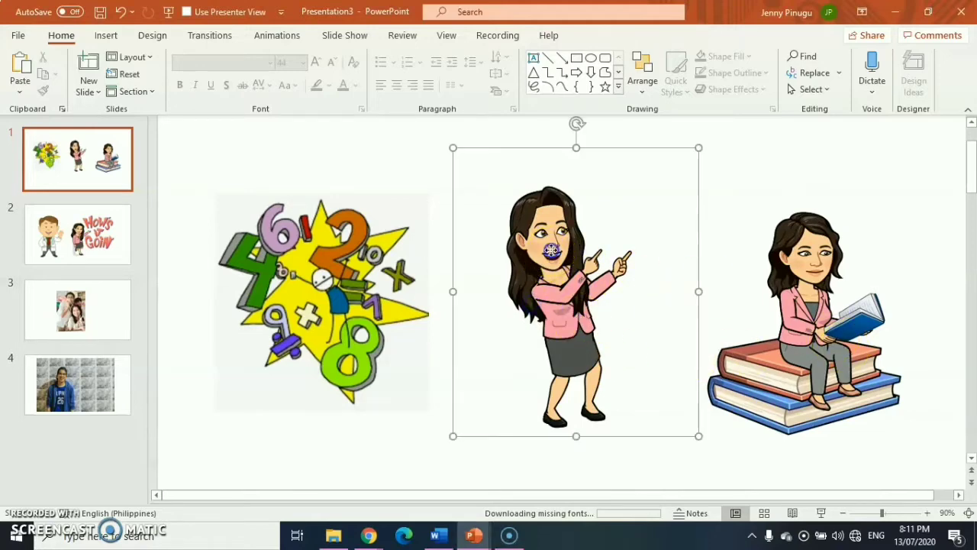
{"action": "left_click_drag", "start_coordinate": [552, 246], "coordinate": [521, 257]}
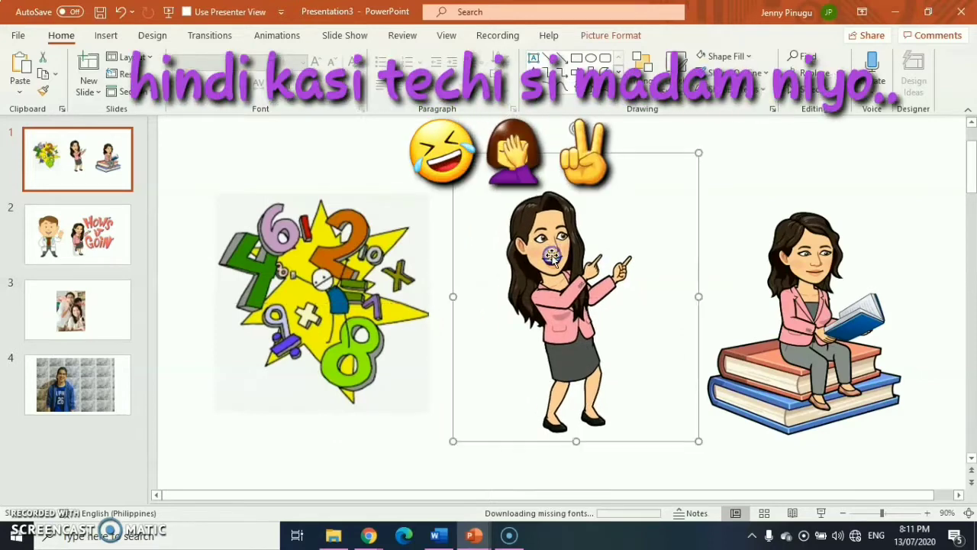
{"action": "mouse_move", "coordinate": [899, 338]}
{"action": "left_mouse_down"}
{"action": "mouse_move", "coordinate": [726, 319]}
{"action": "mouse_move", "coordinate": [832, 319]}
{"action": "left_mouse_up"}
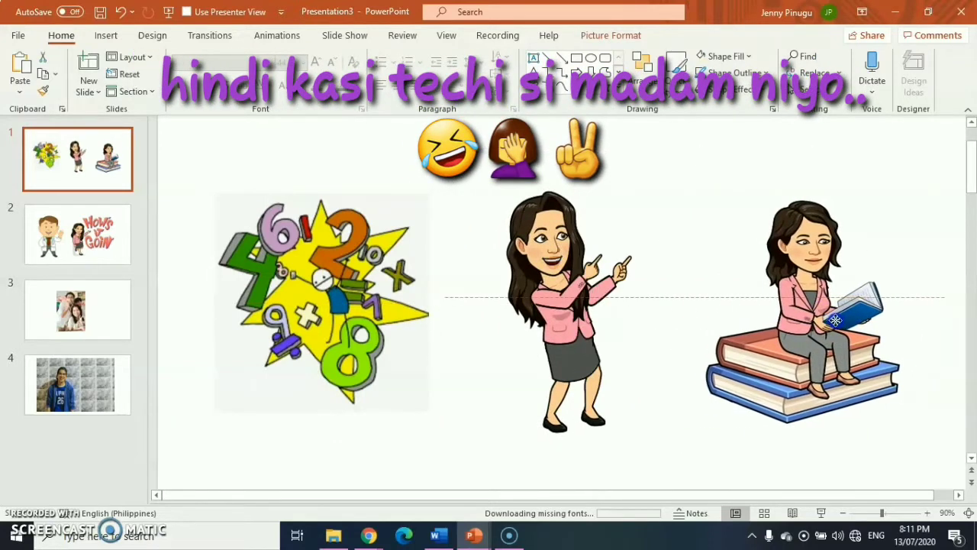
{"action": "left_click", "coordinate": [596, 336]}
- Nudge the numbers clipart slightly to the left
{"action": "left_click", "coordinate": [325, 290]}
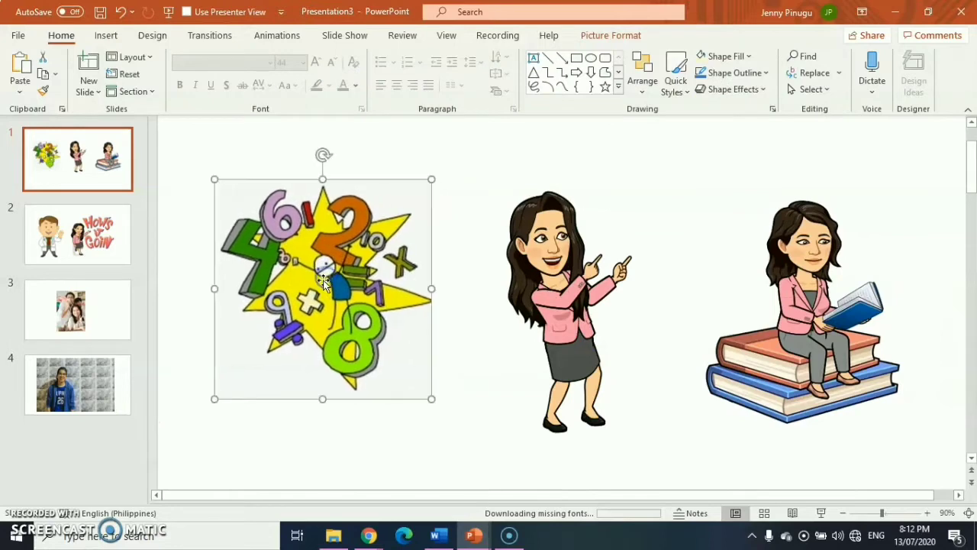
{"action": "left_click_drag", "start_coordinate": [326, 277], "coordinate": [317, 284]}
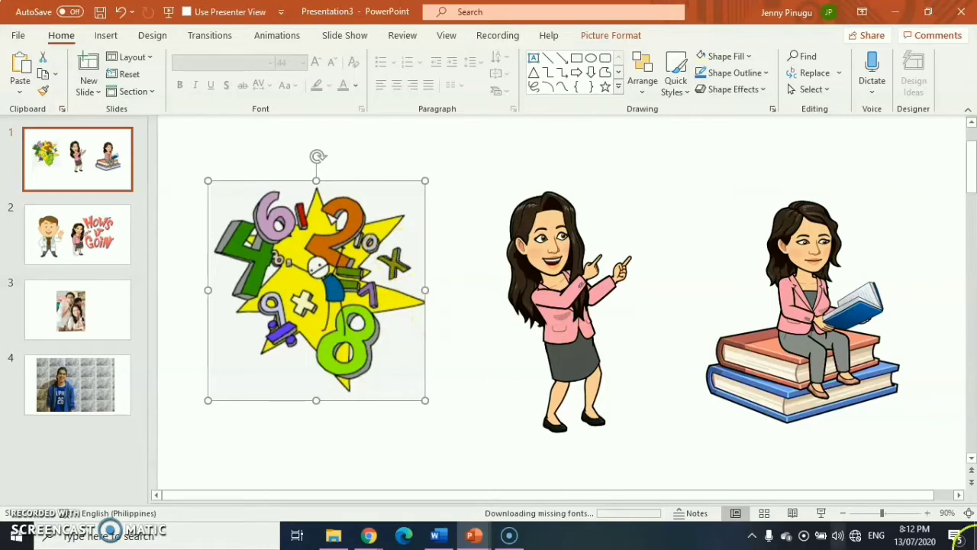
{"action": "left_click", "coordinate": [388, 295]}
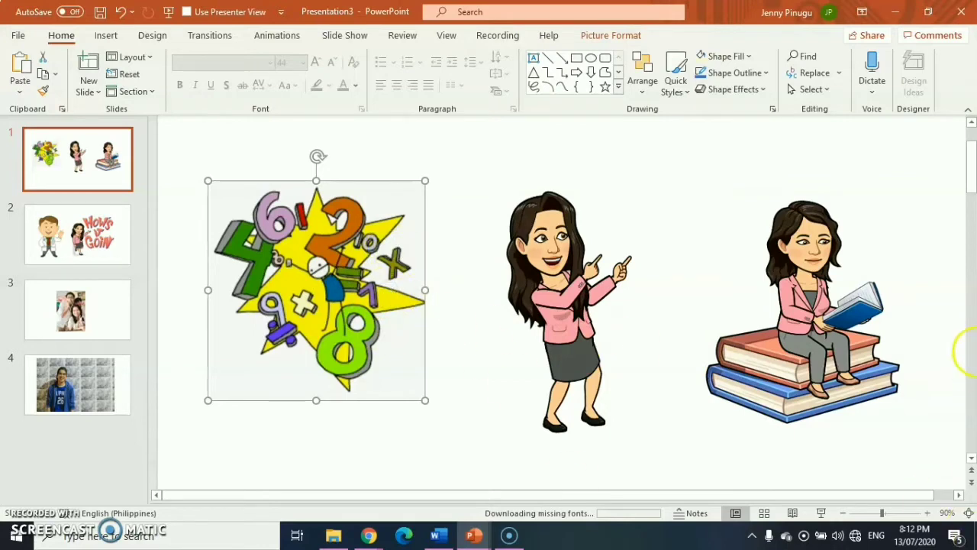
- Make the numbers clipart's white background transparent with Set Transparent Color
{"action": "left_click", "coordinate": [615, 37]}
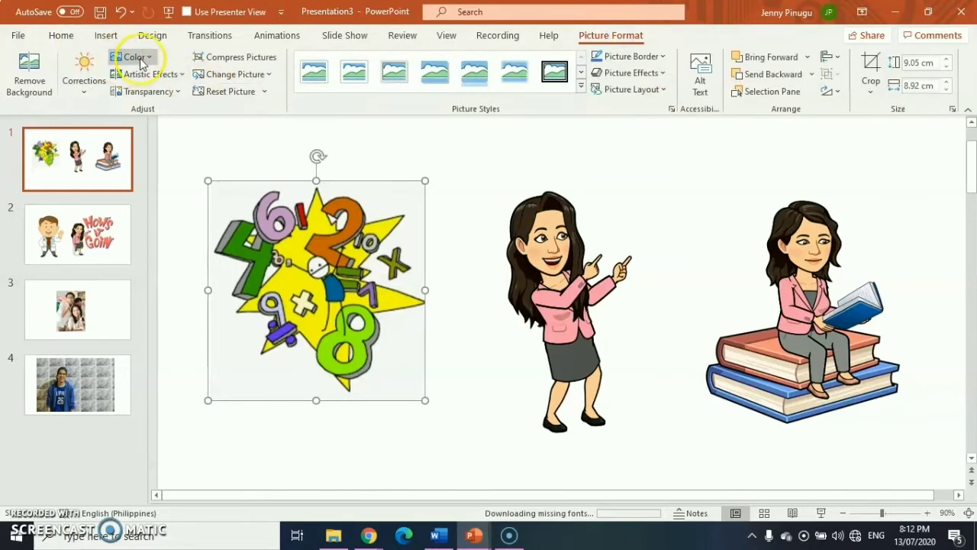
{"action": "left_click", "coordinate": [134, 57]}
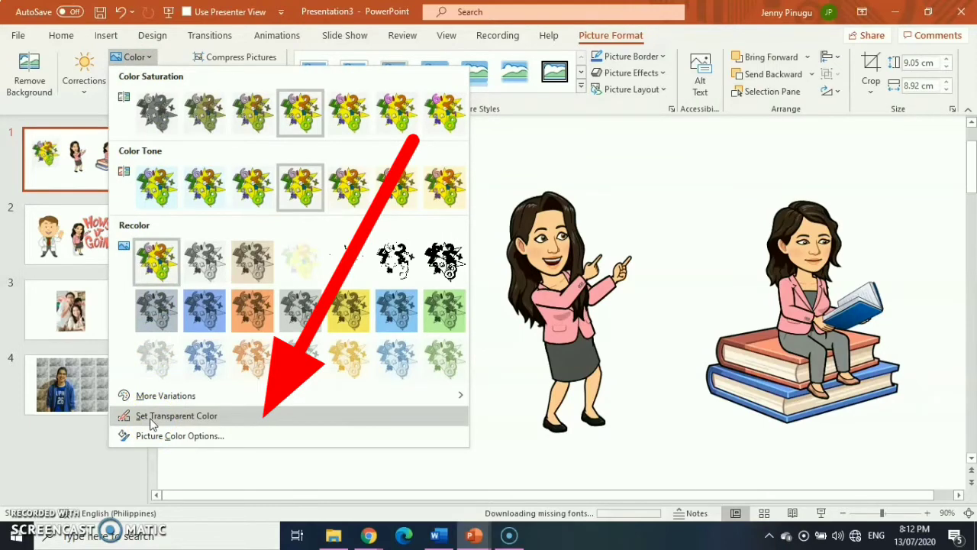
{"action": "left_click", "coordinate": [151, 416]}
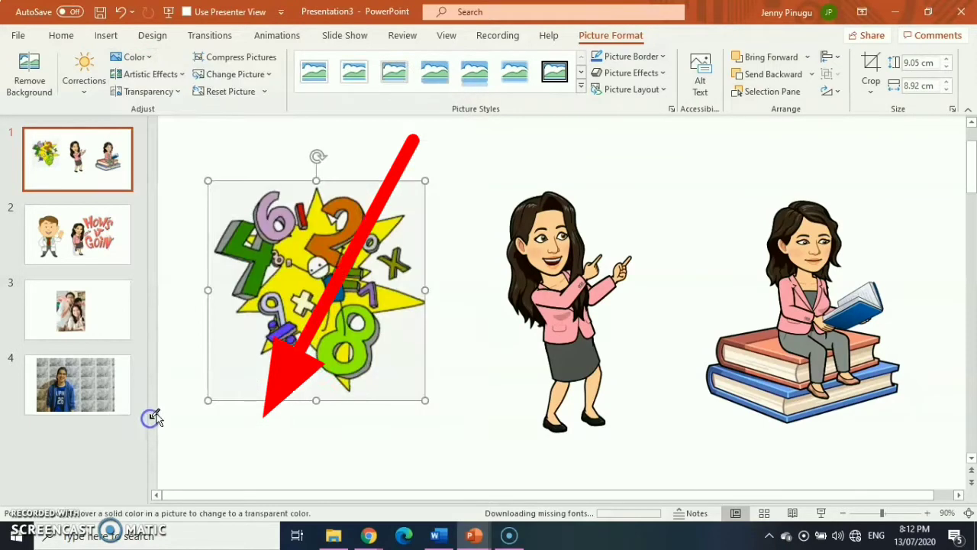
{"action": "left_click", "coordinate": [241, 342]}
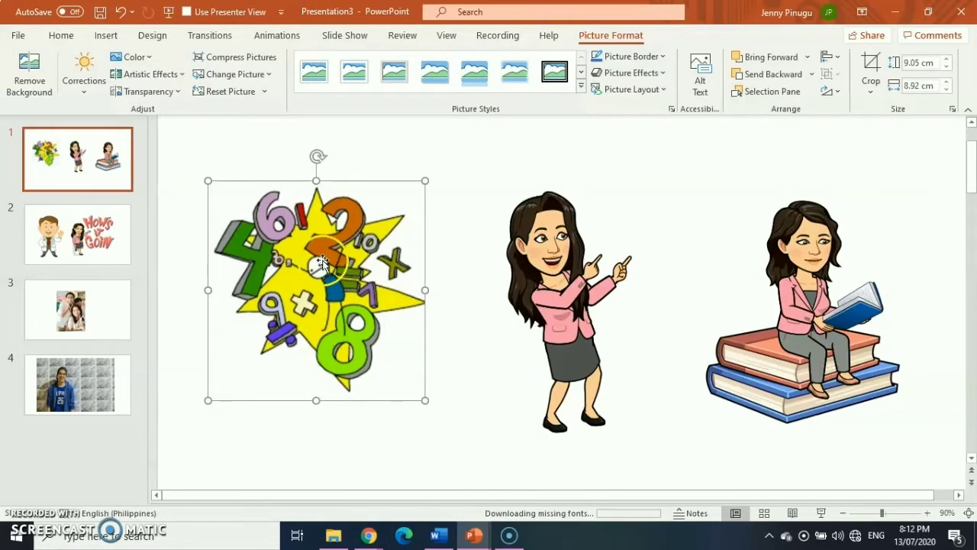
{"action": "mouse_move", "coordinate": [322, 262]}
{"action": "left_mouse_down"}
{"action": "mouse_move", "coordinate": [333, 359]}
{"action": "mouse_move", "coordinate": [333, 258]}
{"action": "mouse_move", "coordinate": [314, 248]}
{"action": "left_mouse_up"}
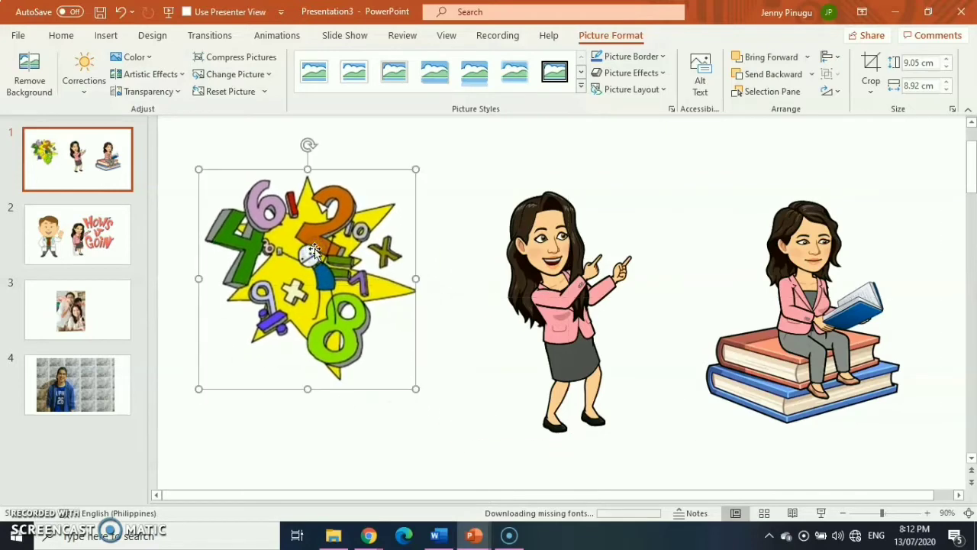
- Copy the numbers clipart onto the right side of Presentation1's chalkboard slide 2
{"action": "right_click", "coordinate": [326, 182]}
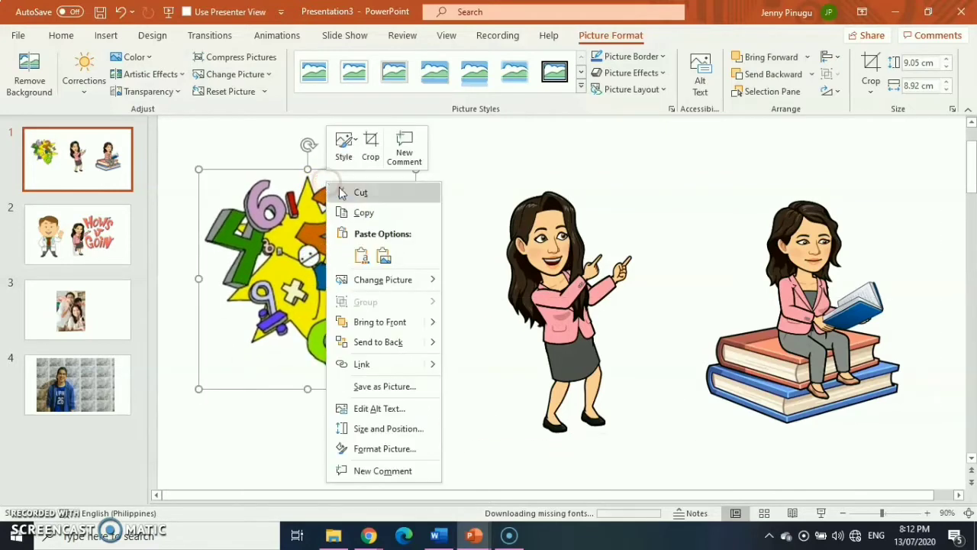
{"action": "left_click", "coordinate": [360, 216]}
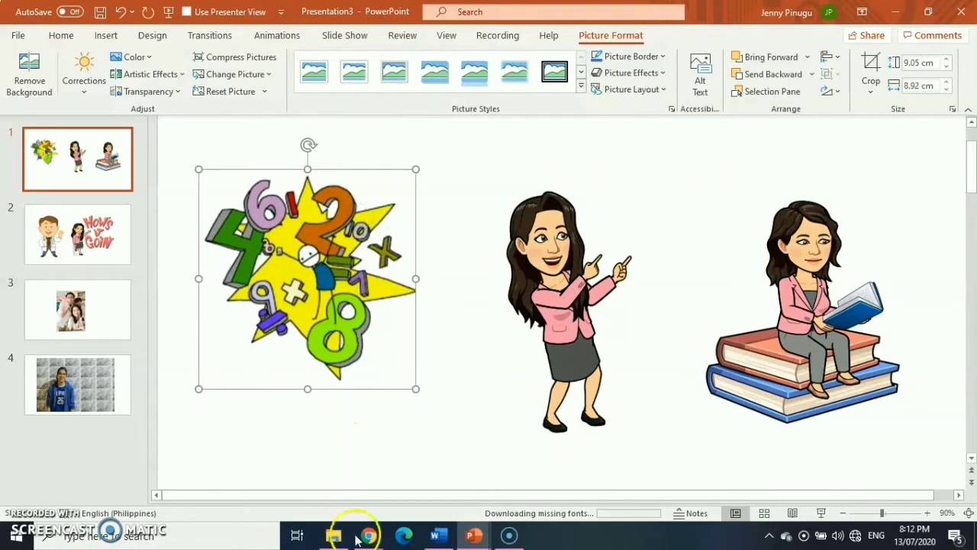
{"action": "mouse_move", "coordinate": [474, 536]}
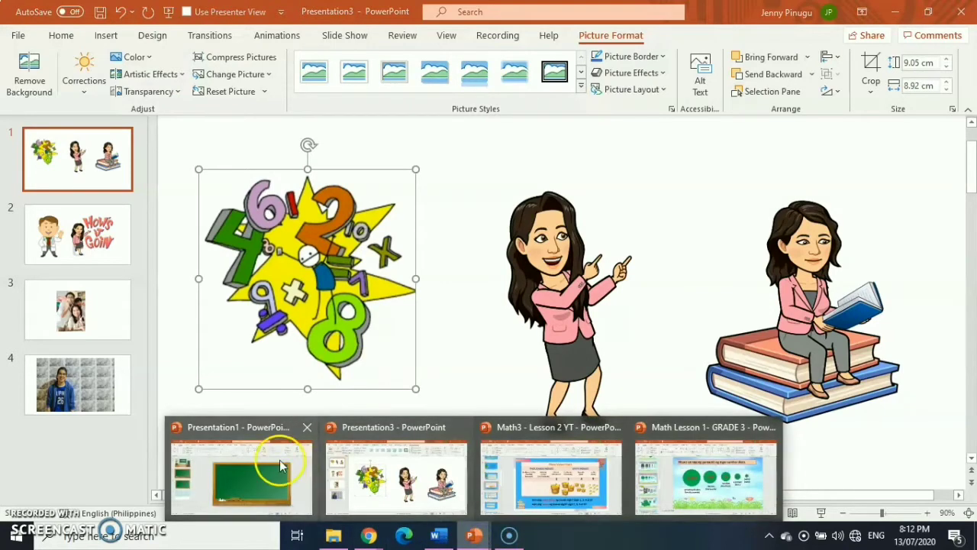
{"action": "left_click", "coordinate": [275, 456]}
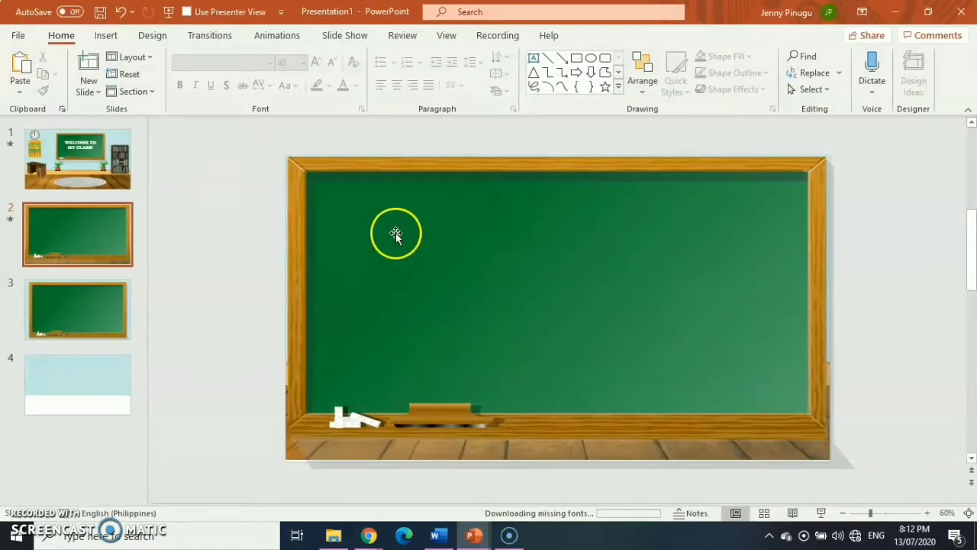
{"action": "right_click", "coordinate": [395, 233]}
{"action": "left_click", "coordinate": [431, 271]}
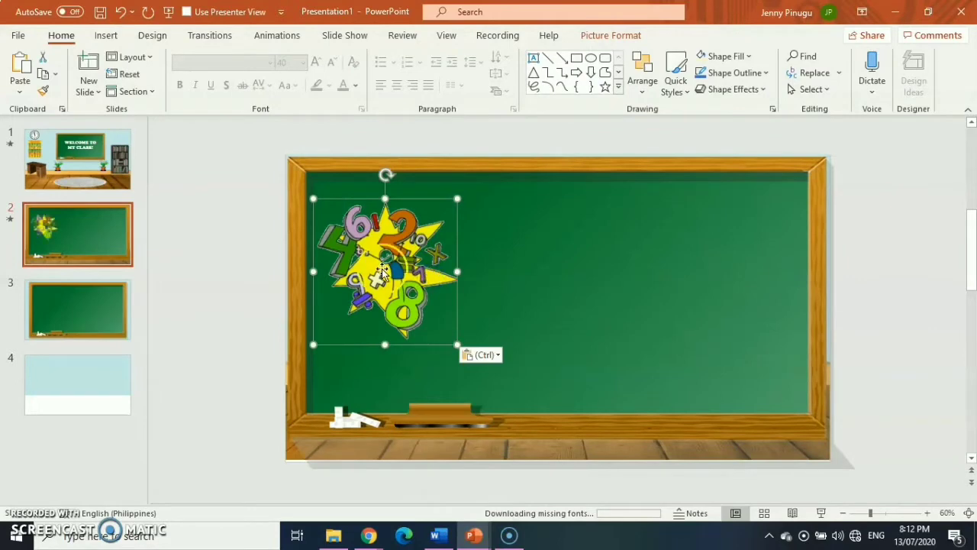
{"action": "left_click_drag", "start_coordinate": [381, 271], "coordinate": [684, 284]}
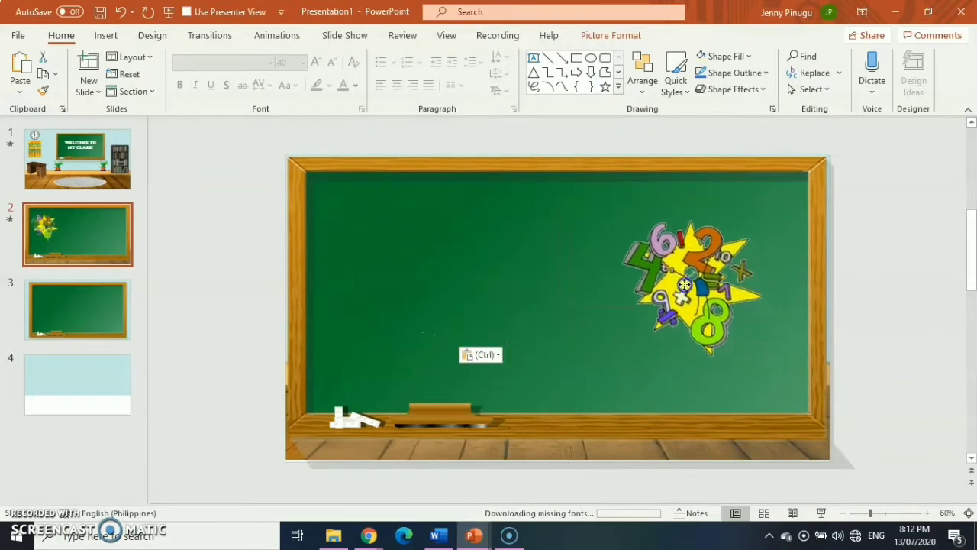
{"action": "left_click_drag", "start_coordinate": [685, 284], "coordinate": [681, 301]}
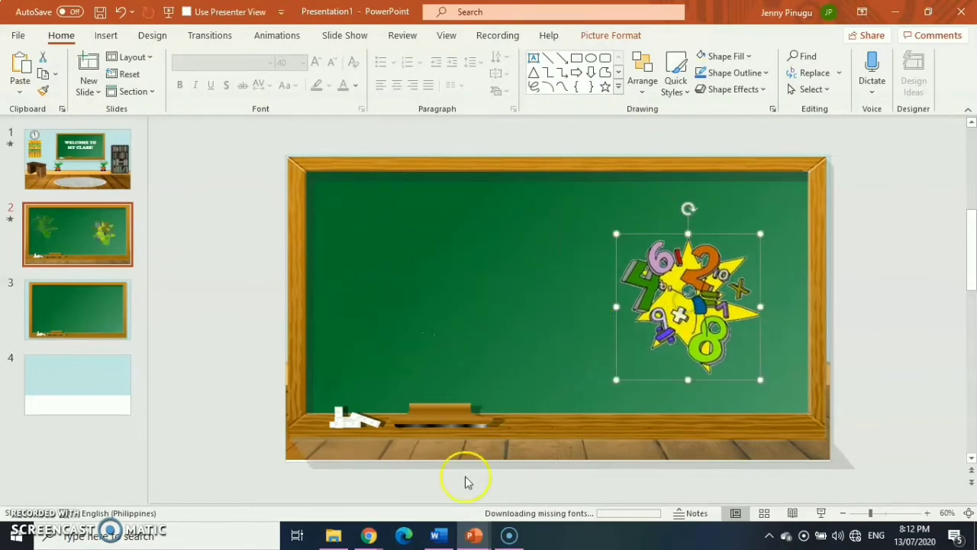
{"action": "left_click", "coordinate": [472, 540]}
{"action": "left_click", "coordinate": [416, 486]}
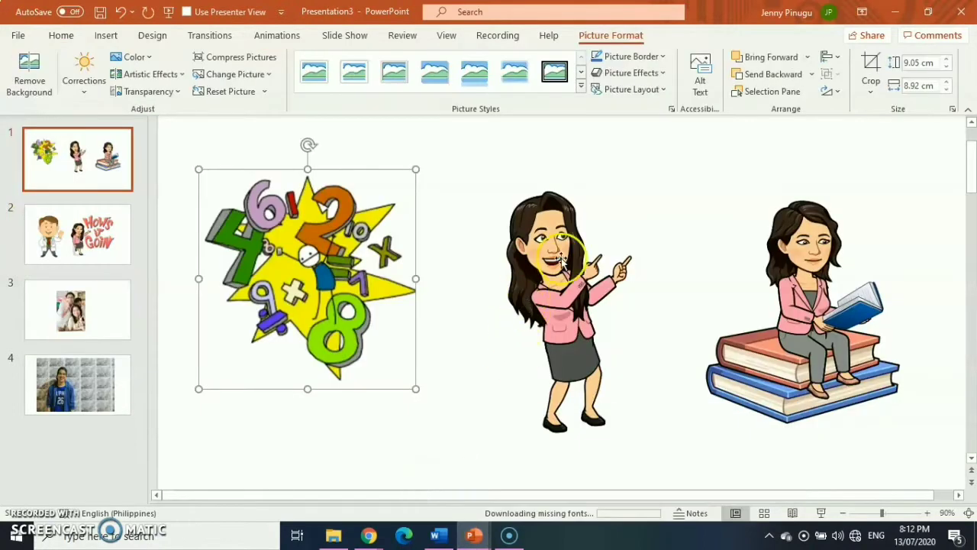
- Reposition the pointing bitmoji slightly left and down on slide 1
{"action": "left_click_drag", "start_coordinate": [561, 260], "coordinate": [543, 257]}
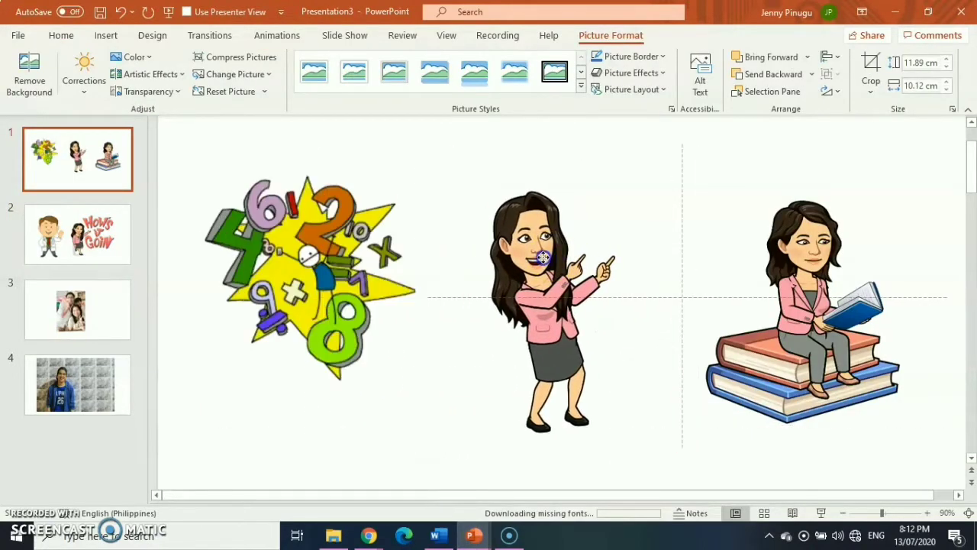
{"action": "mouse_move", "coordinate": [543, 257]}
{"action": "left_mouse_down"}
{"action": "mouse_move", "coordinate": [343, 255]}
{"action": "mouse_move", "coordinate": [545, 244]}
{"action": "left_mouse_up"}
{"action": "mouse_move", "coordinate": [563, 179]}
{"action": "left_mouse_down"}
{"action": "mouse_move", "coordinate": [560, 204]}
{"action": "mouse_move", "coordinate": [552, 186]}
{"action": "left_mouse_up"}
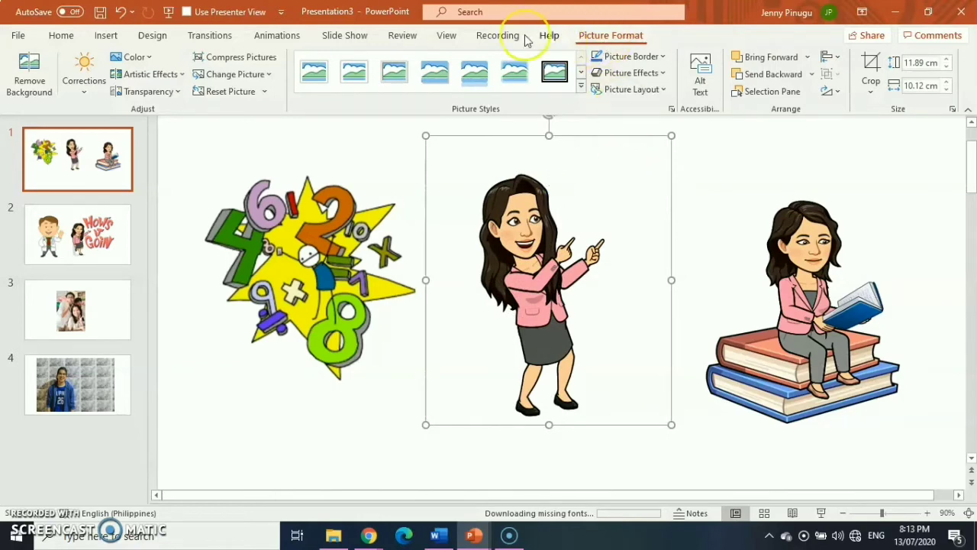
- Set the pointing bitmoji's white background transparent and move it over the numbers clipart
{"action": "left_click", "coordinate": [136, 57]}
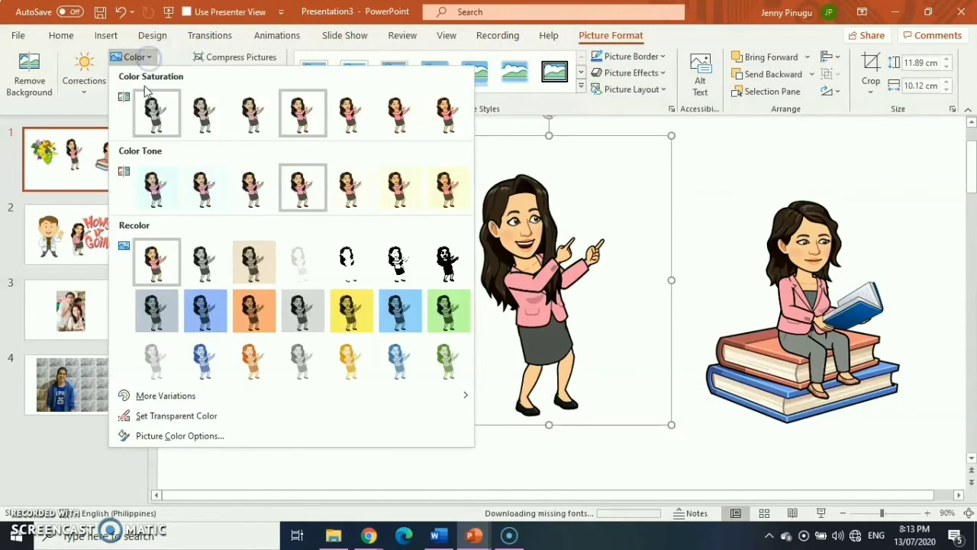
{"action": "left_click", "coordinate": [163, 416]}
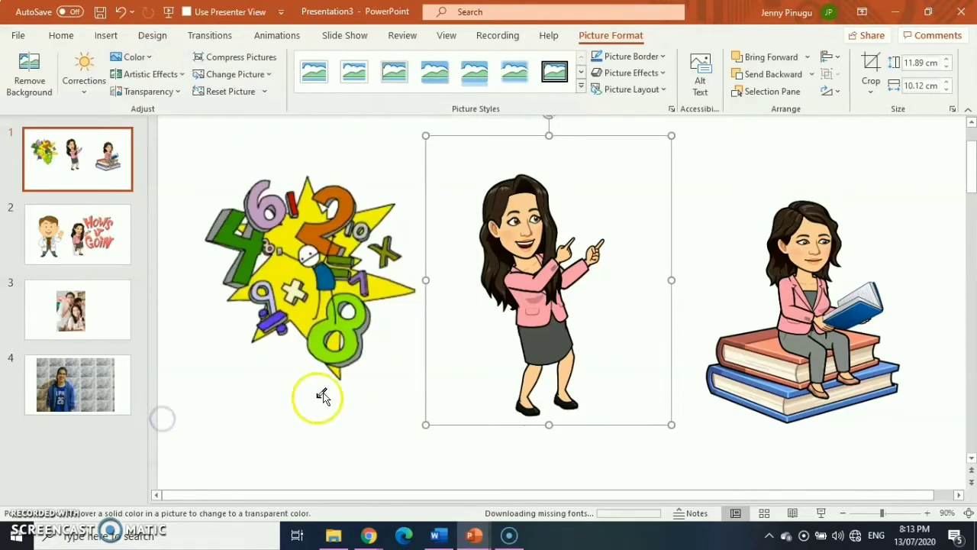
{"action": "left_click", "coordinate": [468, 194]}
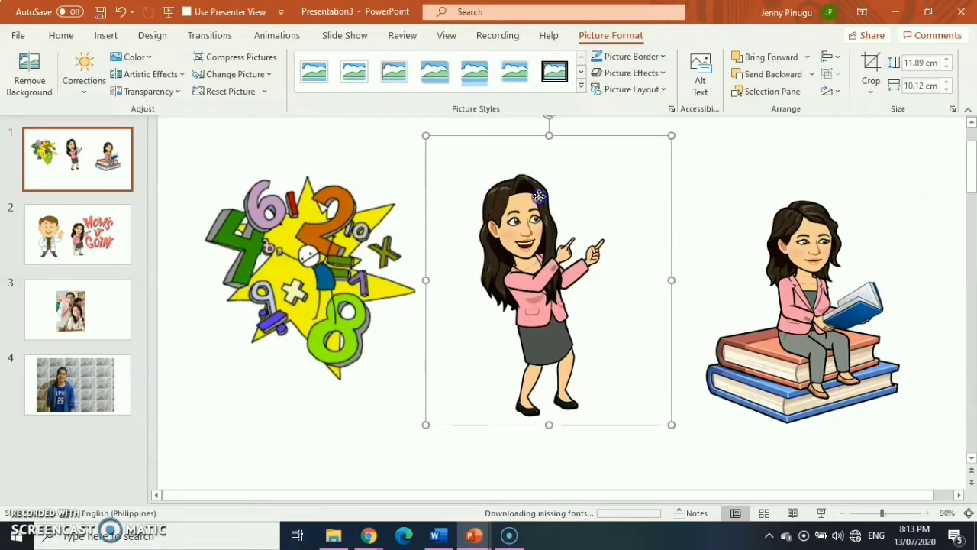
{"action": "mouse_move", "coordinate": [532, 202]}
{"action": "left_mouse_down"}
{"action": "mouse_move", "coordinate": [359, 211]}
{"action": "mouse_move", "coordinate": [515, 197]}
{"action": "left_mouse_up"}
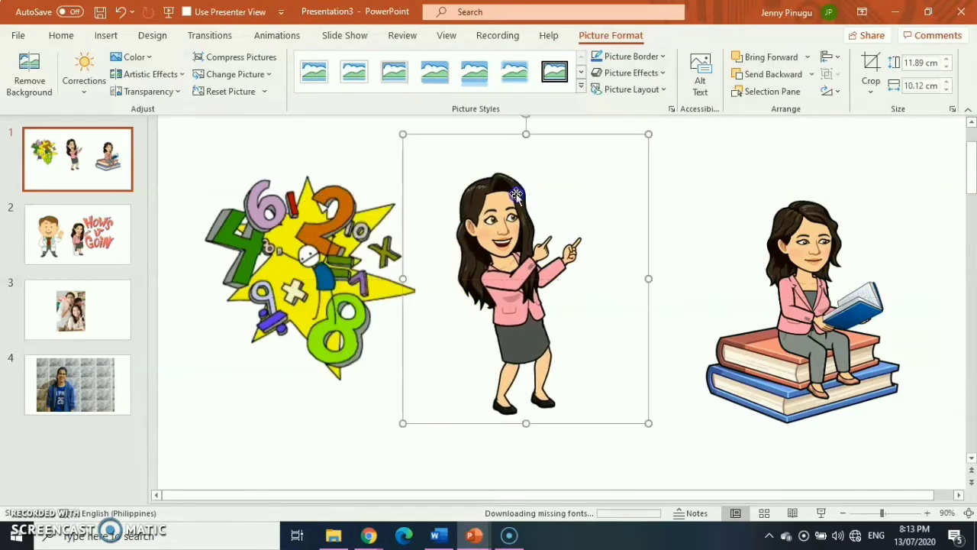
- Copy the pointing bitmoji onto the chalkboard slide, shrinking it on the left side
{"action": "right_click", "coordinate": [518, 196]}
{"action": "left_click", "coordinate": [550, 224]}
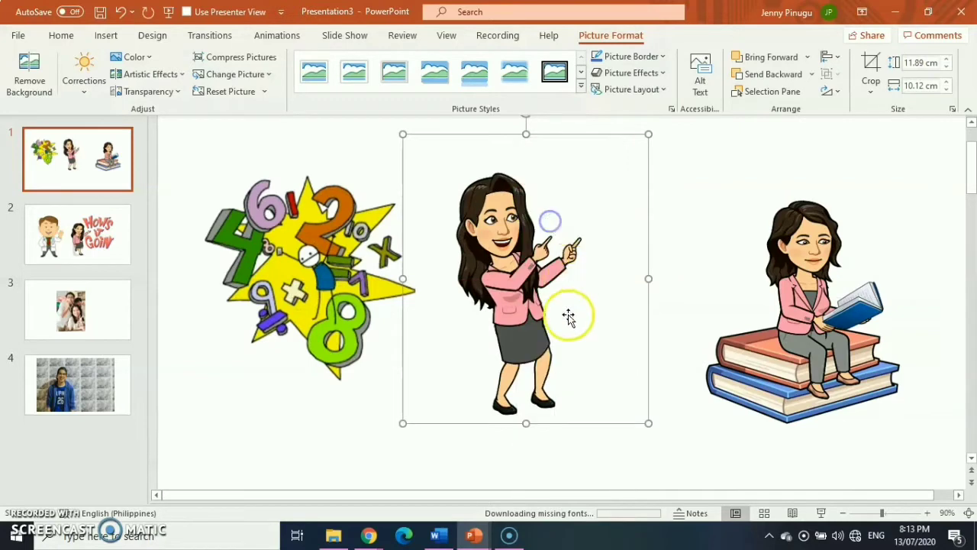
{"action": "mouse_move", "coordinate": [473, 535]}
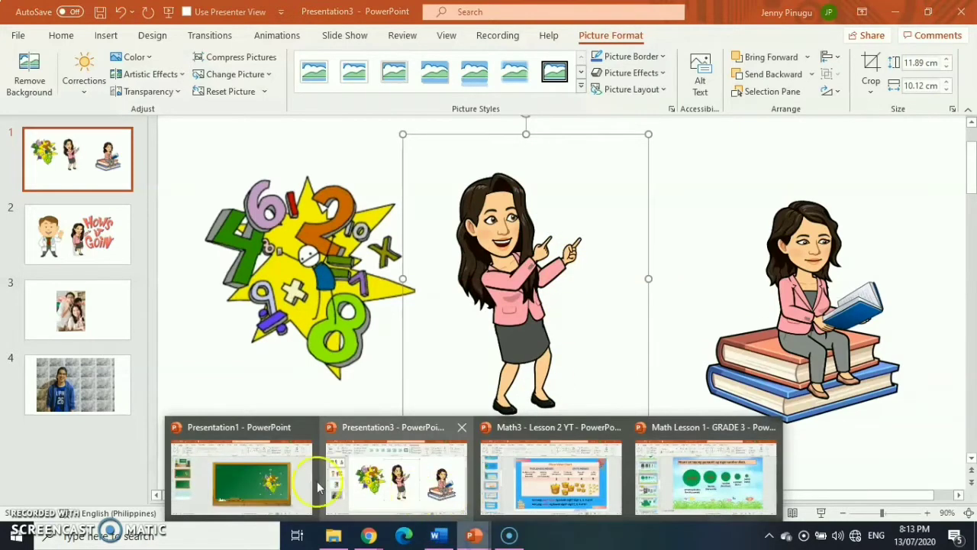
{"action": "left_click", "coordinate": [261, 477]}
{"action": "right_click", "coordinate": [404, 294]}
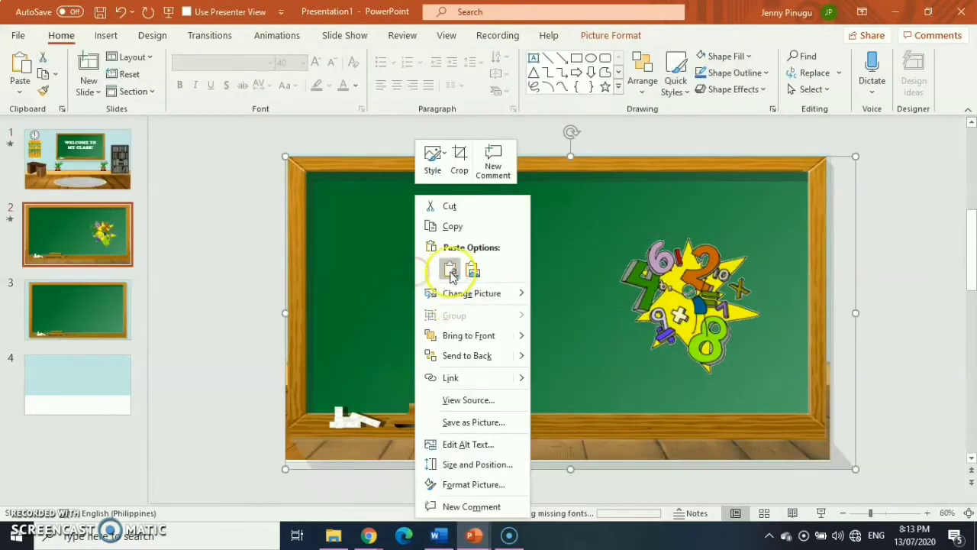
{"action": "left_click", "coordinate": [451, 272]}
{"action": "left_click_drag", "start_coordinate": [525, 281], "coordinate": [384, 304]}
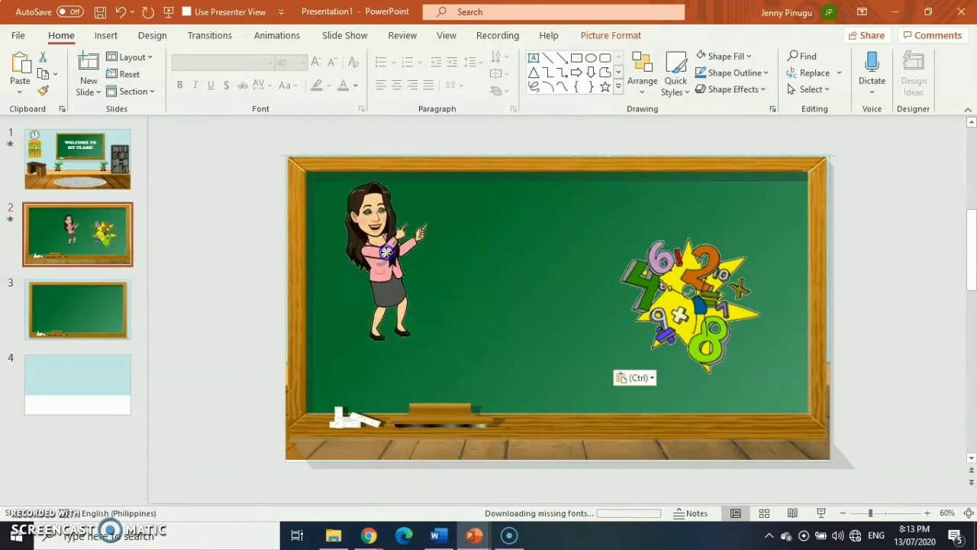
{"action": "left_click_drag", "start_coordinate": [388, 198], "coordinate": [388, 263]}
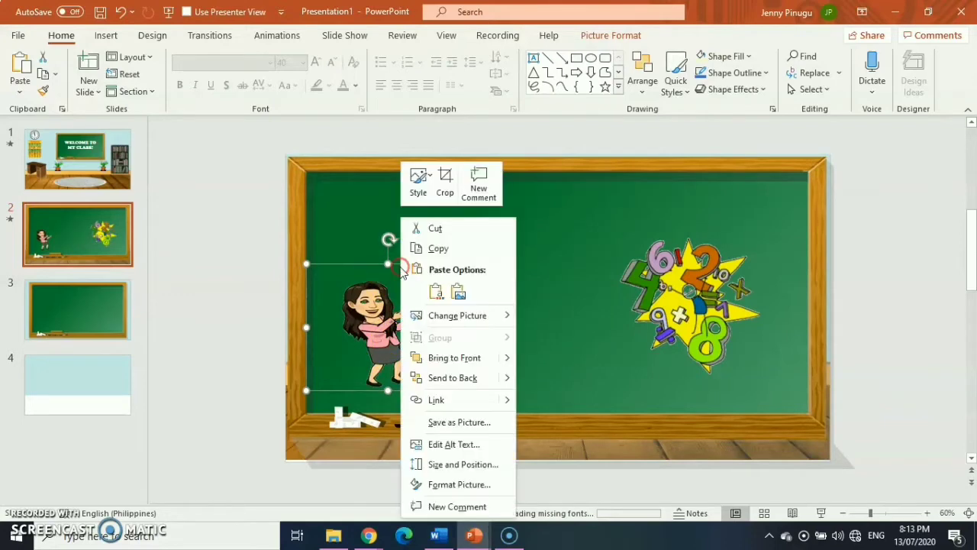
{"action": "right_click", "coordinate": [401, 271]}
{"action": "left_click", "coordinate": [454, 249]}
- Paste the bitmoji onto the 'WELCOME TO MY CLASS!' slide beside the desk
{"action": "left_click", "coordinate": [101, 158]}
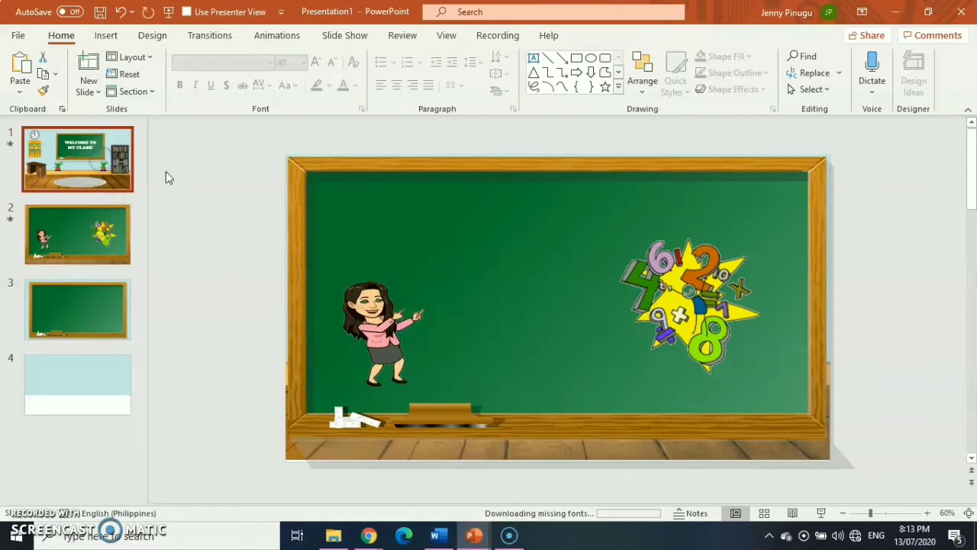
{"action": "right_click", "coordinate": [471, 356]}
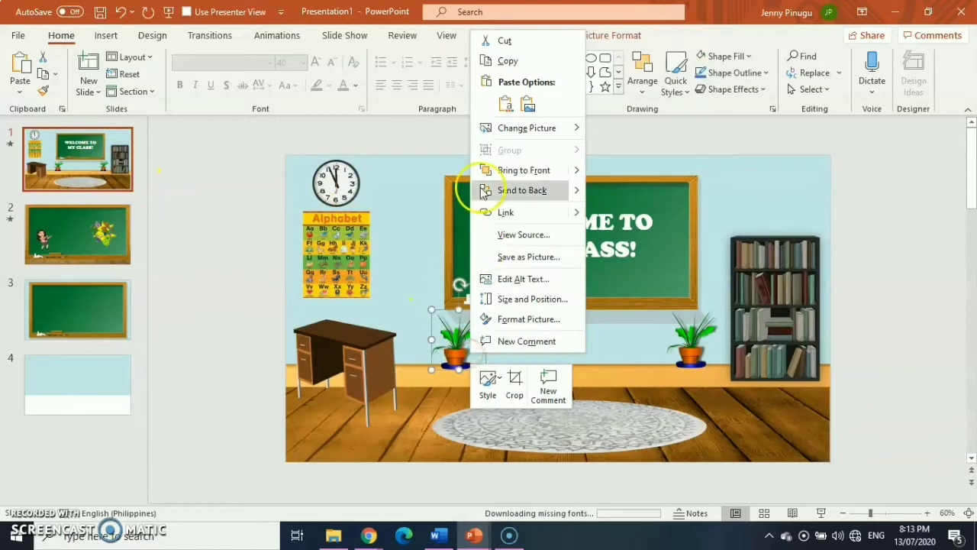
{"action": "left_click", "coordinate": [509, 108]}
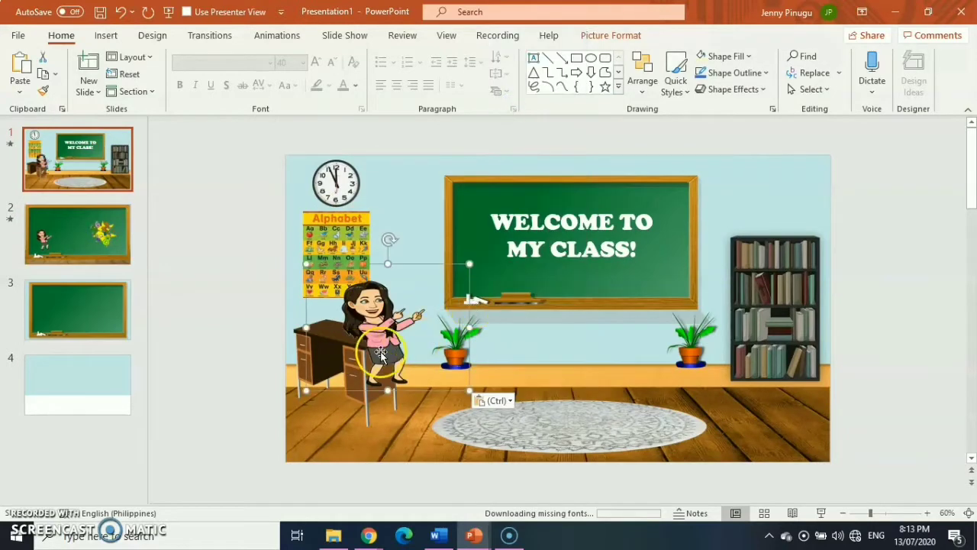
{"action": "mouse_move", "coordinate": [362, 325]}
{"action": "left_mouse_down"}
{"action": "mouse_move", "coordinate": [414, 394]}
{"action": "mouse_move", "coordinate": [424, 385]}
{"action": "left_mouse_up"}
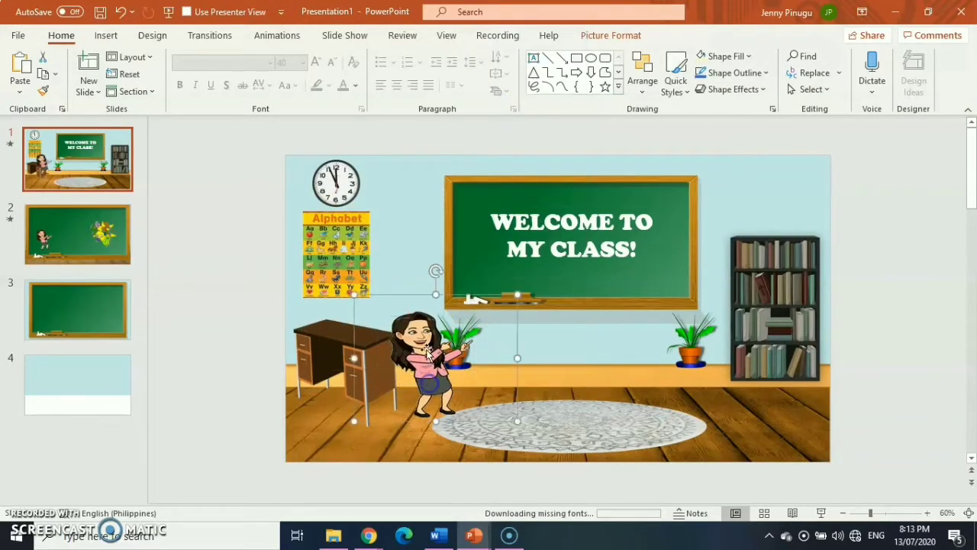
{"action": "mouse_move", "coordinate": [430, 283]}
{"action": "left_mouse_down"}
{"action": "mouse_move", "coordinate": [437, 278]}
{"action": "mouse_move", "coordinate": [421, 329]}
{"action": "left_mouse_up"}
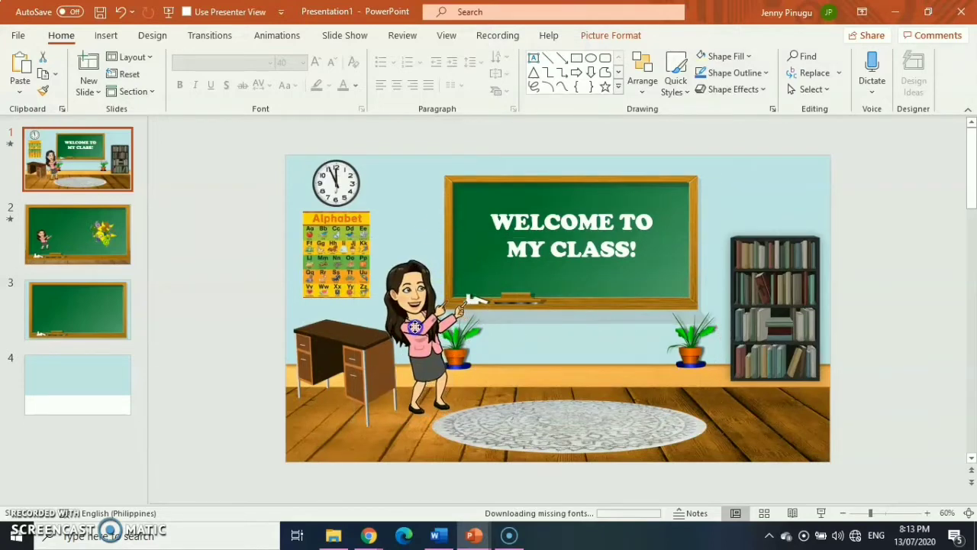
{"action": "left_click_drag", "start_coordinate": [420, 329], "coordinate": [416, 329]}
{"action": "mouse_move", "coordinate": [473, 536]}
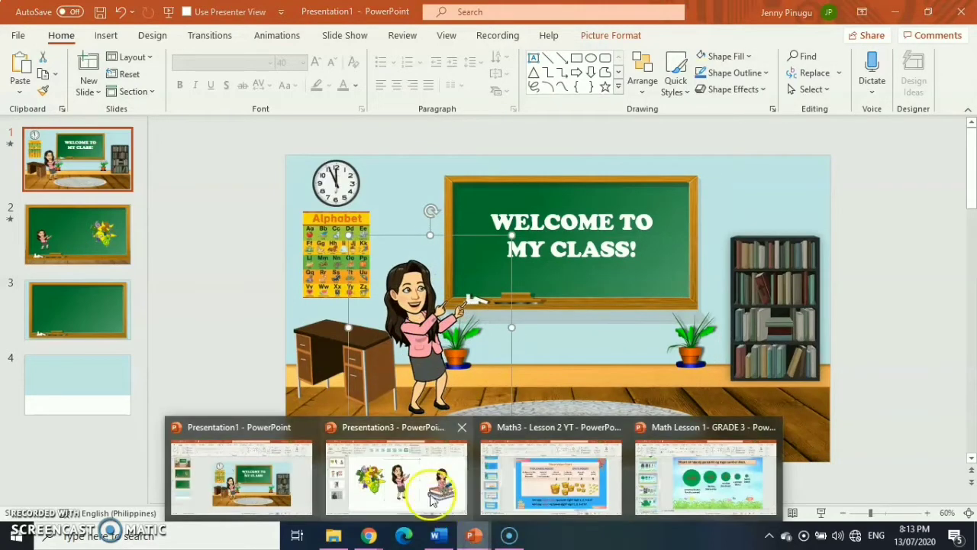
- In Presentation3, make the woman-on-books picture's white background transparent
{"action": "left_click", "coordinate": [425, 477]}
{"action": "left_click_drag", "start_coordinate": [821, 342], "coordinate": [603, 317]}
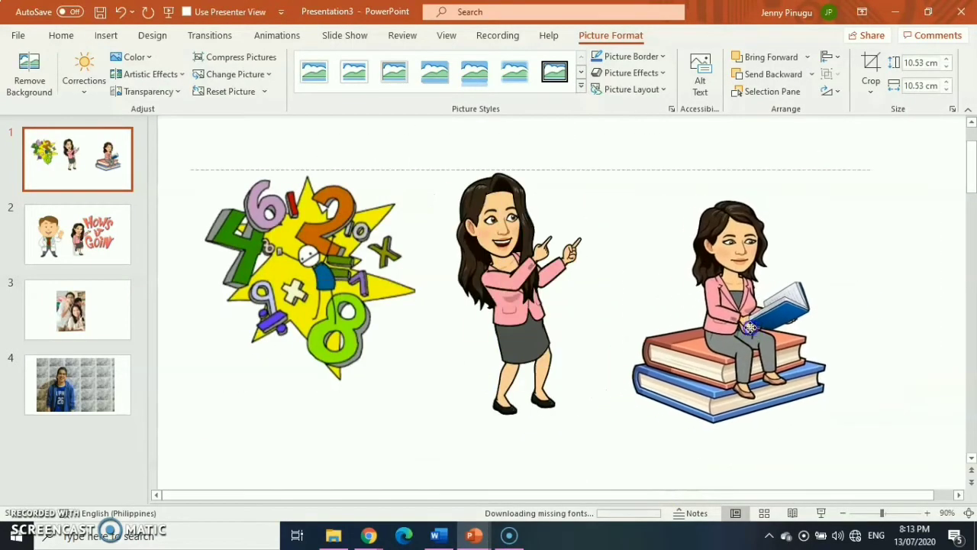
{"action": "mouse_move", "coordinate": [603, 317]}
{"action": "left_mouse_down"}
{"action": "mouse_move", "coordinate": [754, 326]}
{"action": "mouse_move", "coordinate": [736, 310]}
{"action": "left_mouse_up"}
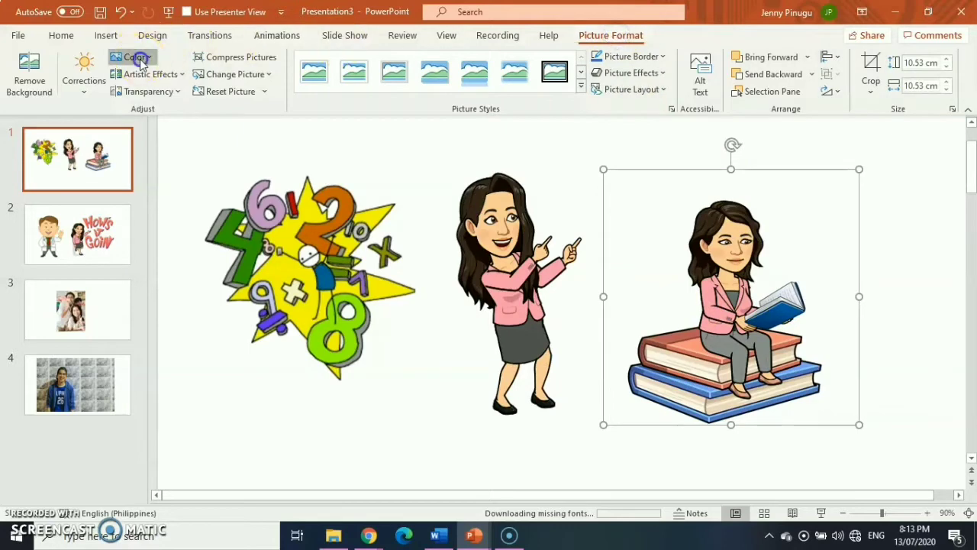
{"action": "left_click", "coordinate": [131, 57]}
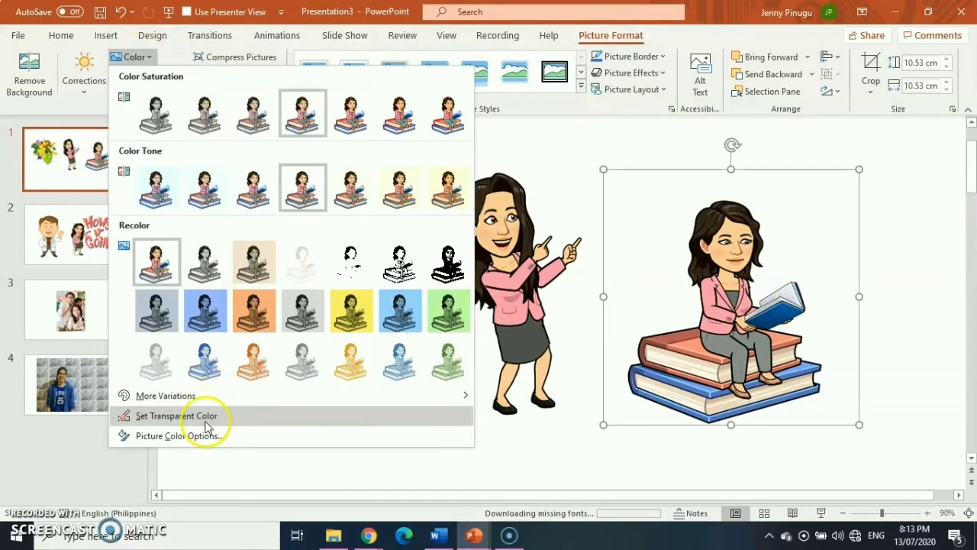
{"action": "left_click", "coordinate": [166, 418]}
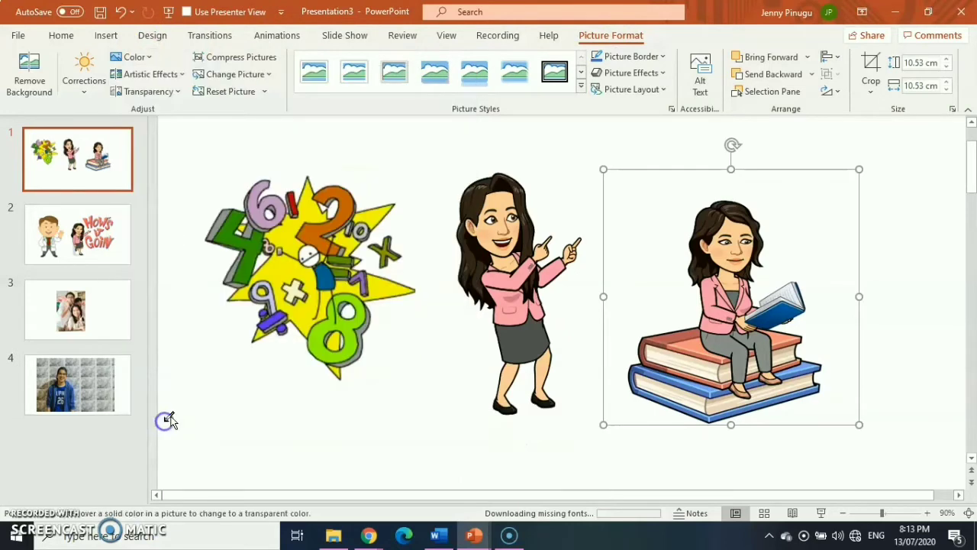
{"action": "left_click", "coordinate": [646, 246]}
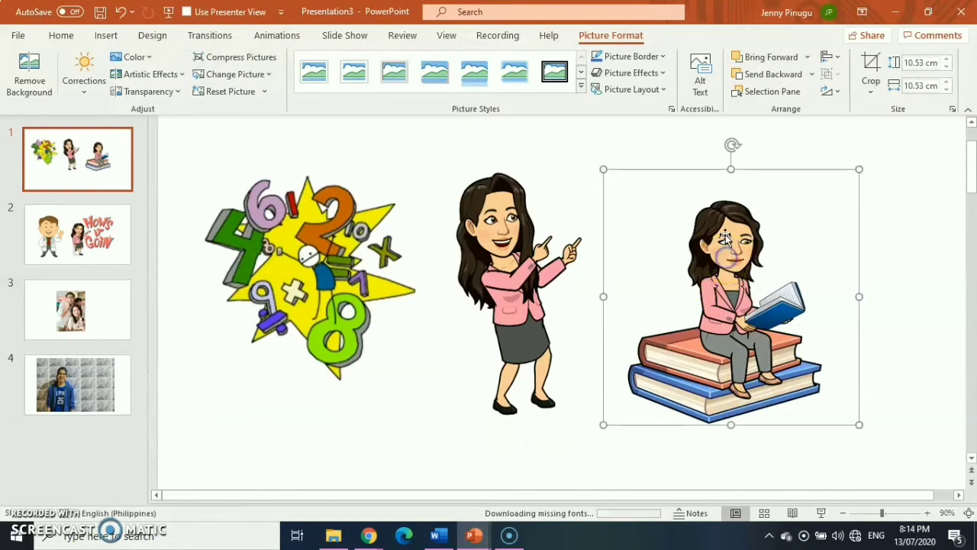
- Copy the woman-on-books picture to the classroom slide and place it near the rug
{"action": "right_click", "coordinate": [733, 171]}
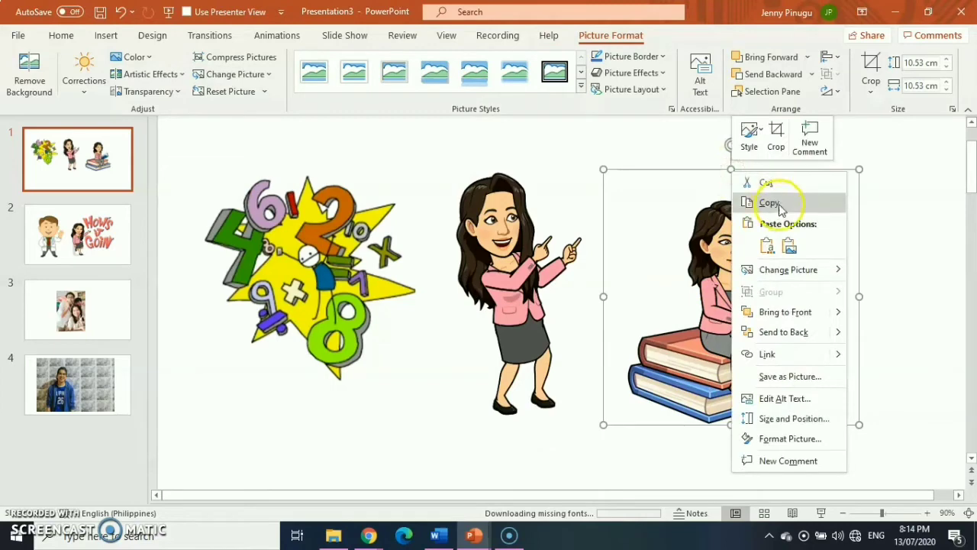
{"action": "left_click", "coordinate": [770, 203]}
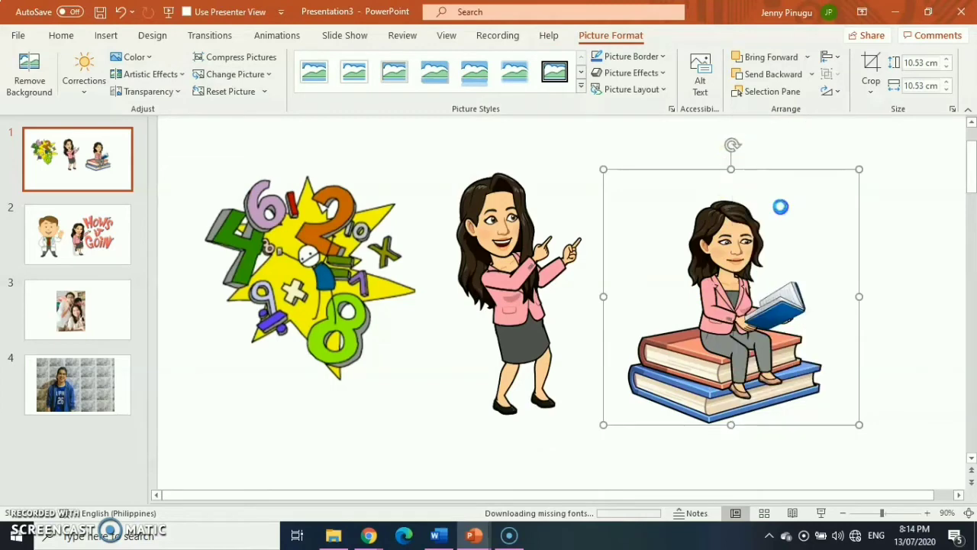
{"action": "left_click", "coordinate": [474, 537]}
{"action": "left_click", "coordinate": [271, 496]}
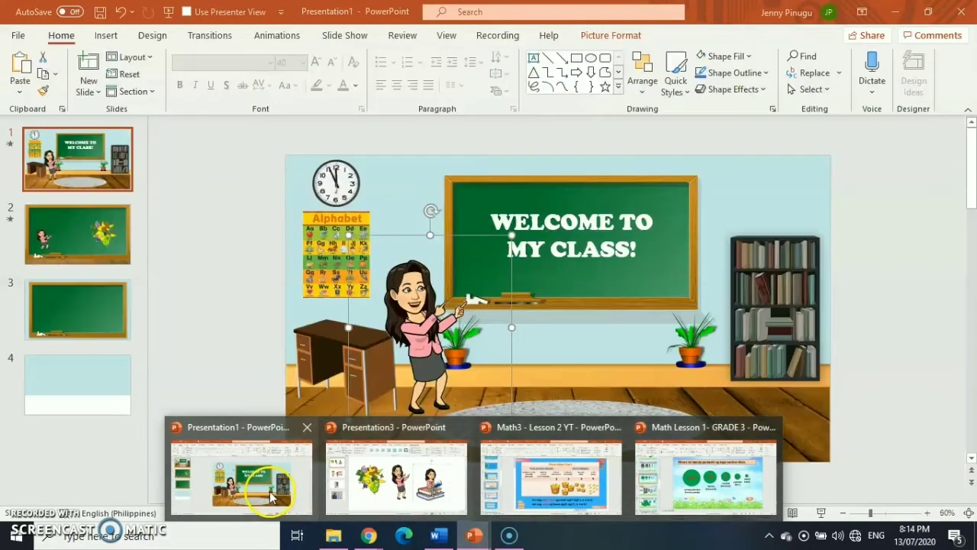
{"action": "right_click", "coordinate": [632, 358]}
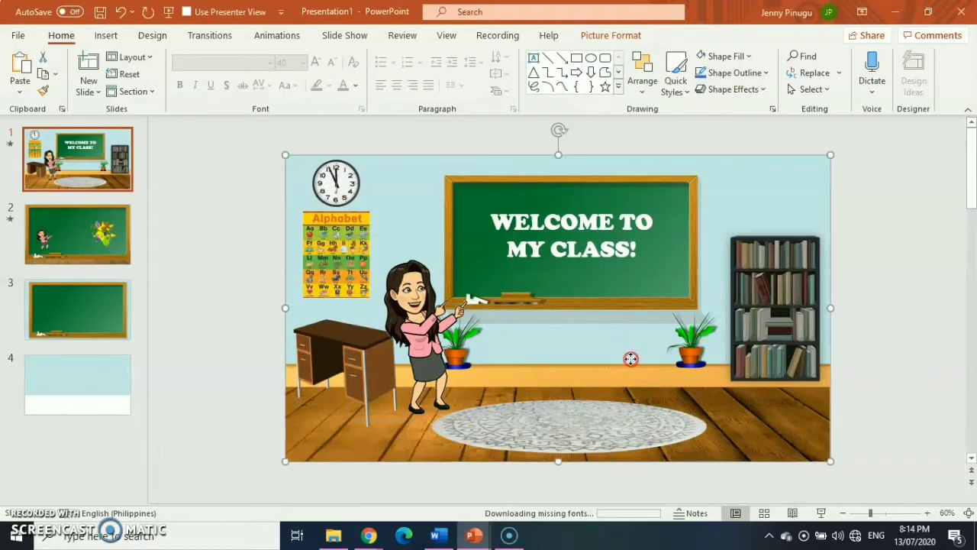
{"action": "left_click", "coordinate": [667, 112]}
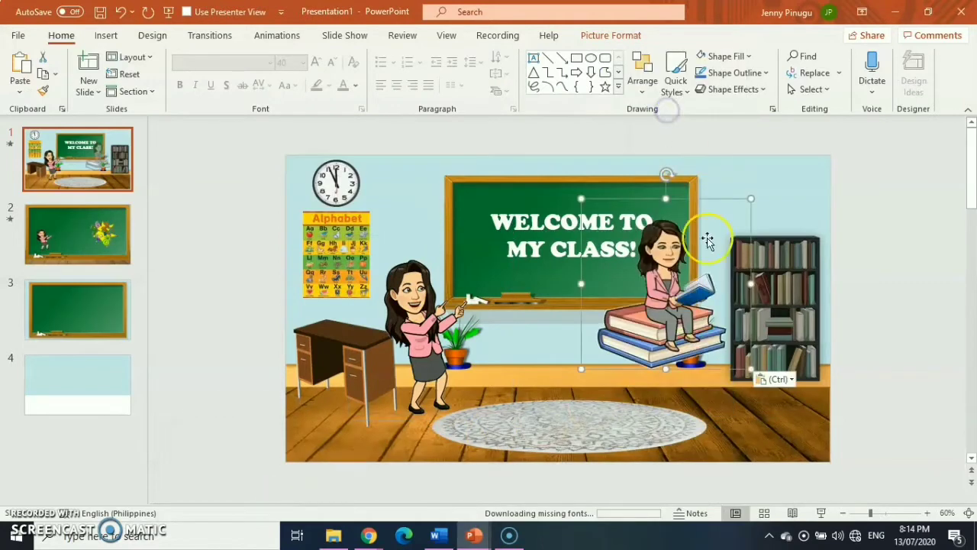
{"action": "mouse_move", "coordinate": [704, 237]}
{"action": "left_mouse_down"}
{"action": "mouse_move", "coordinate": [560, 294]}
{"action": "mouse_move", "coordinate": [519, 382]}
{"action": "mouse_move", "coordinate": [630, 358]}
{"action": "mouse_move", "coordinate": [710, 374]}
{"action": "mouse_move", "coordinate": [719, 359]}
{"action": "left_mouse_up"}
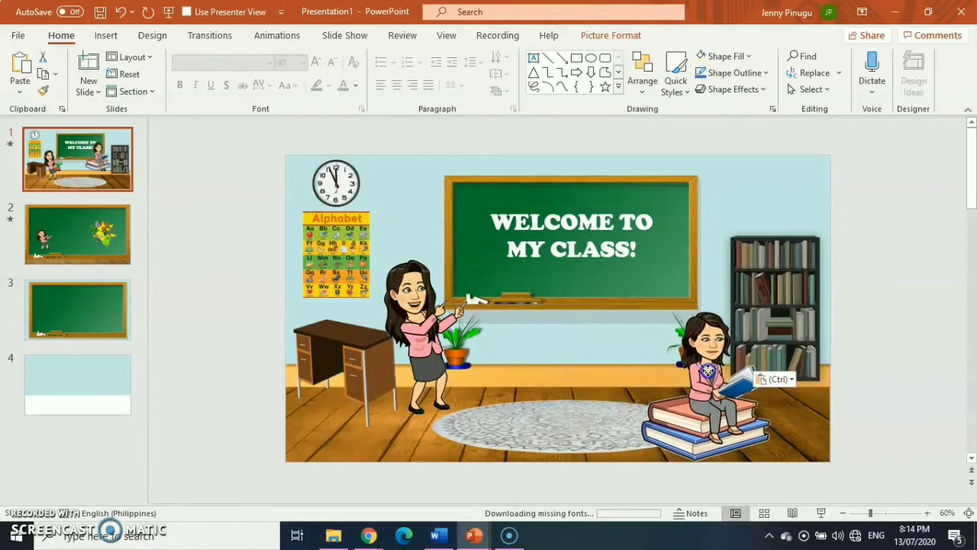
{"action": "left_click", "coordinate": [732, 305]}
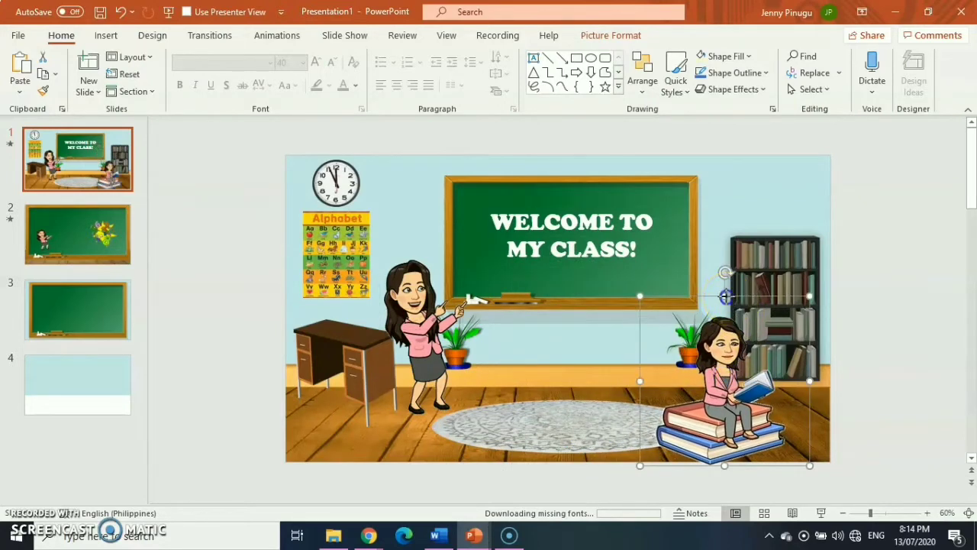
{"action": "mouse_move", "coordinate": [731, 305]}
{"action": "left_mouse_down"}
{"action": "mouse_move", "coordinate": [687, 402]}
{"action": "mouse_move", "coordinate": [661, 402]}
{"action": "left_mouse_up"}
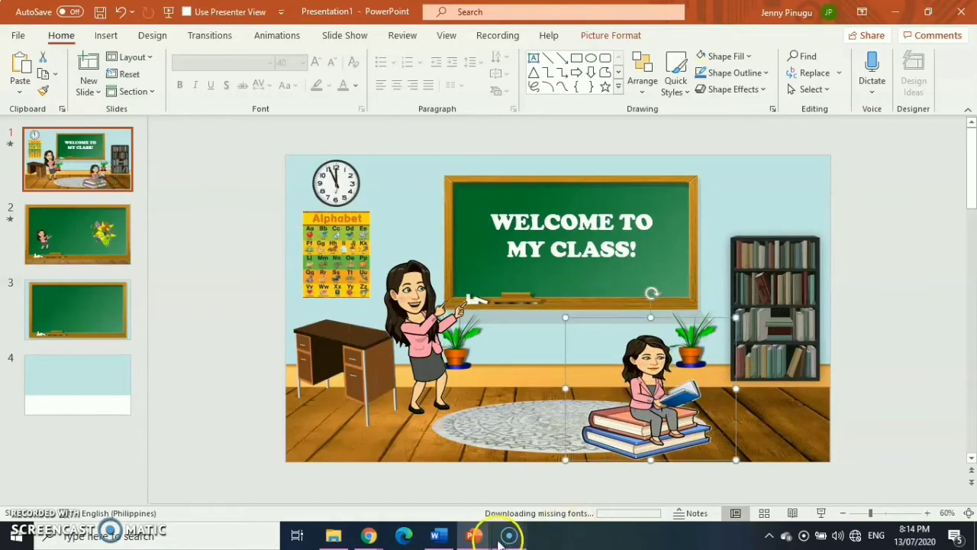
{"action": "mouse_move", "coordinate": [474, 535]}
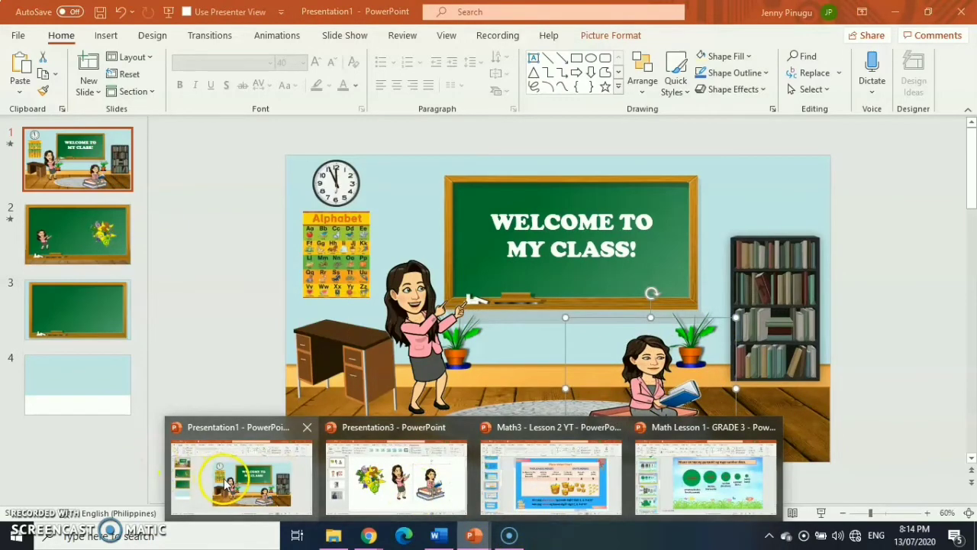
- On Presentation3 slide 2, move the doctor picture next to the waving woman
{"action": "left_click", "coordinate": [394, 473]}
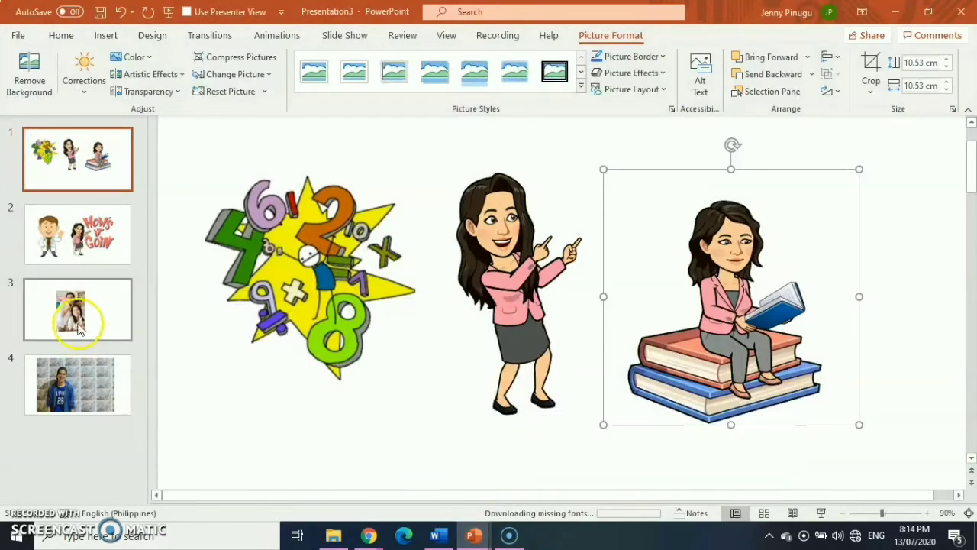
{"action": "left_click", "coordinate": [109, 251]}
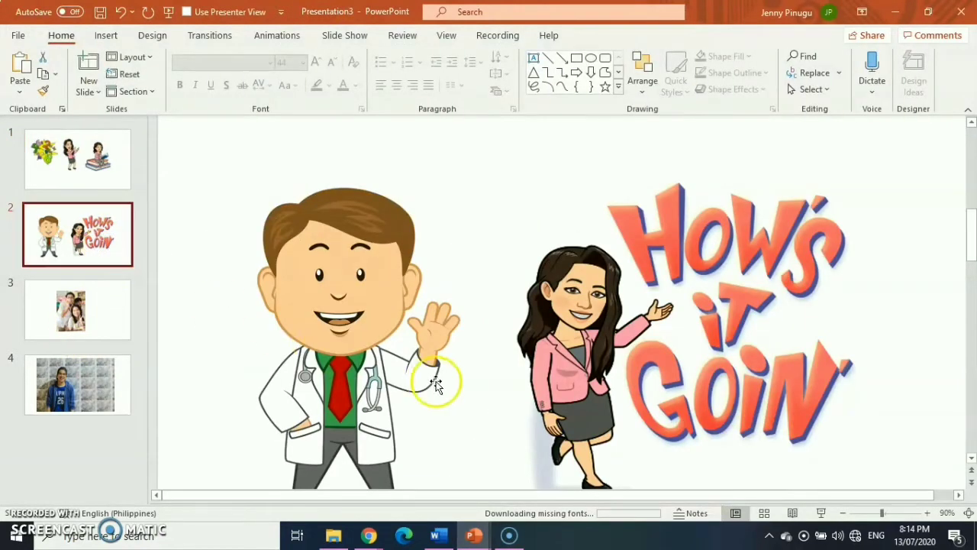
{"action": "scroll", "coordinate": [439, 378], "scroll_direction": "down", "scroll_amount": 1}
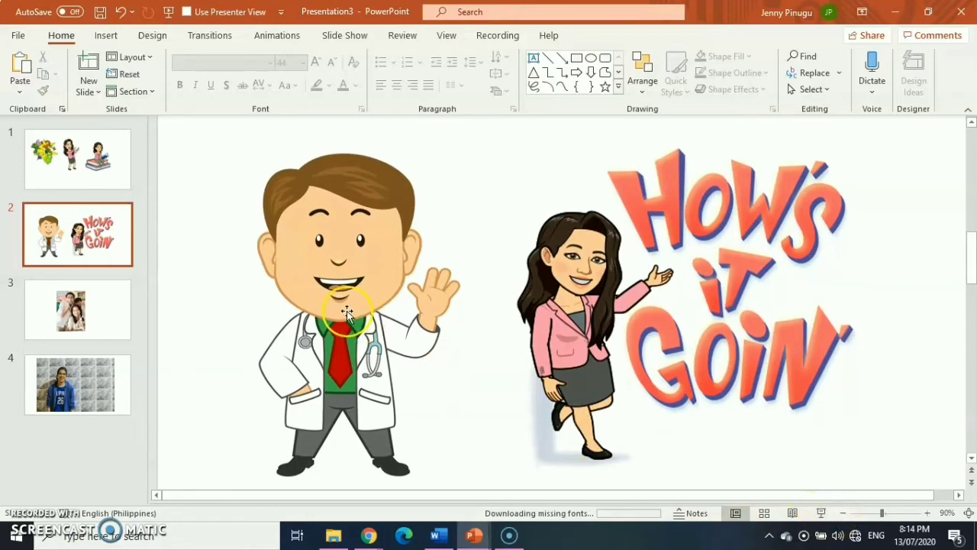
{"action": "left_click", "coordinate": [355, 259]}
{"action": "left_click_drag", "start_coordinate": [355, 260], "coordinate": [352, 250]}
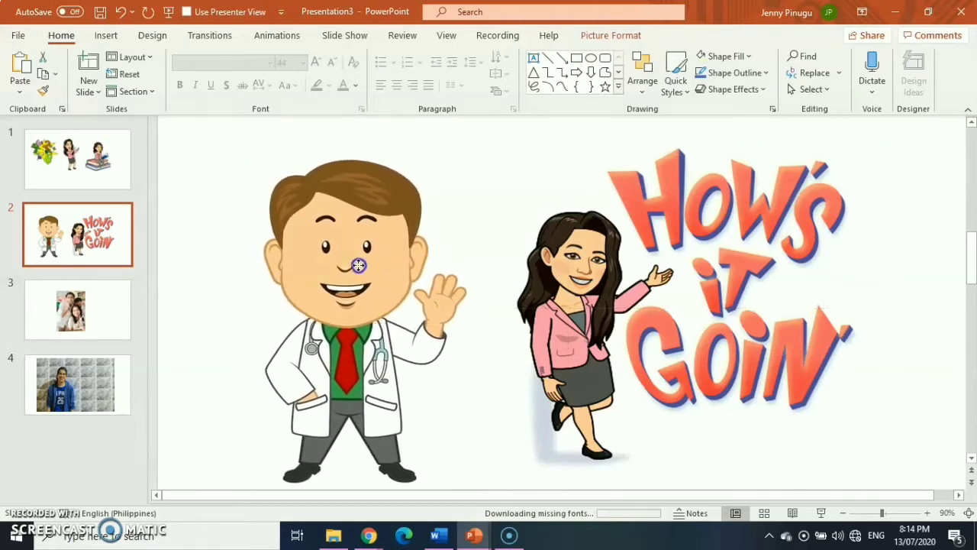
{"action": "mouse_move", "coordinate": [352, 249]}
{"action": "left_mouse_down"}
{"action": "mouse_move", "coordinate": [393, 264]}
{"action": "mouse_move", "coordinate": [350, 241]}
{"action": "left_mouse_up"}
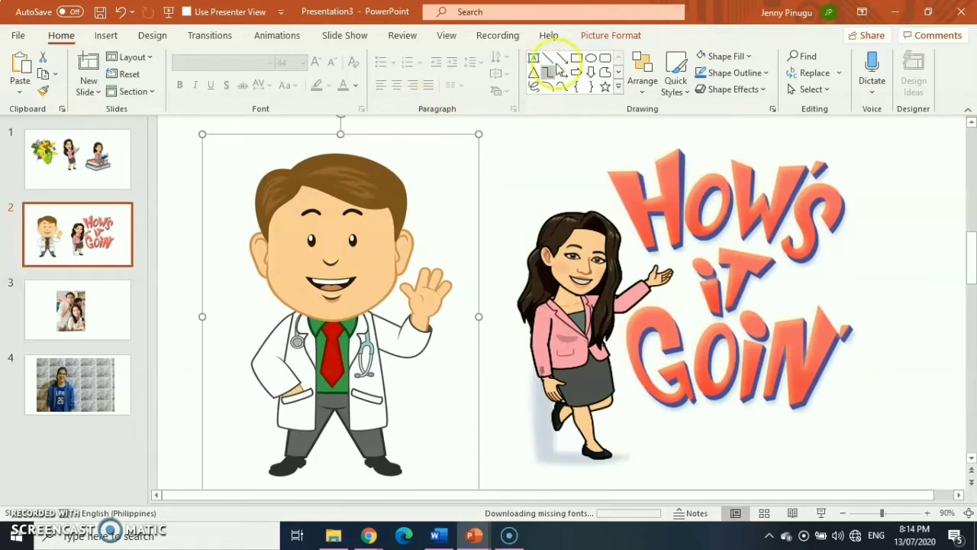
- Make the doctor's white background transparent, shift him right, and copy him
{"action": "left_click", "coordinate": [609, 35]}
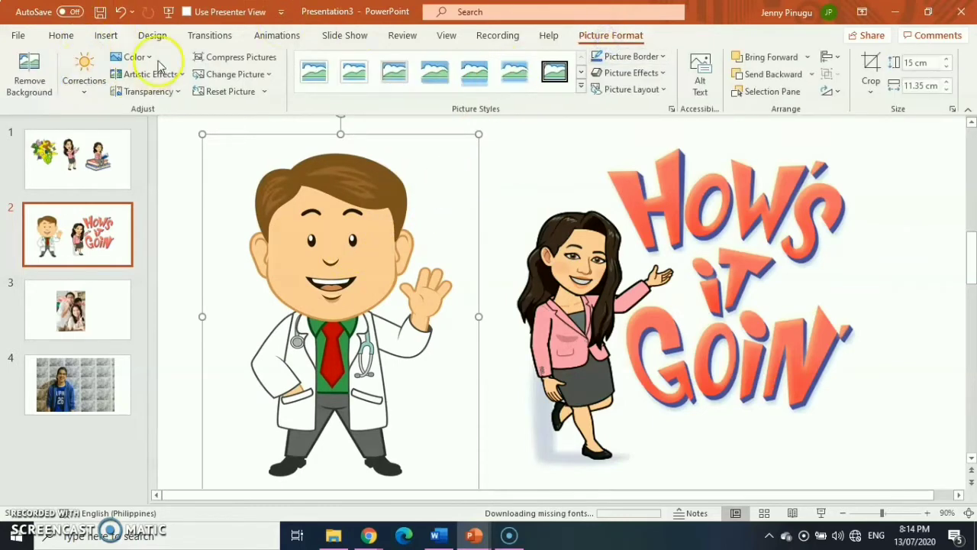
{"action": "left_click", "coordinate": [153, 58]}
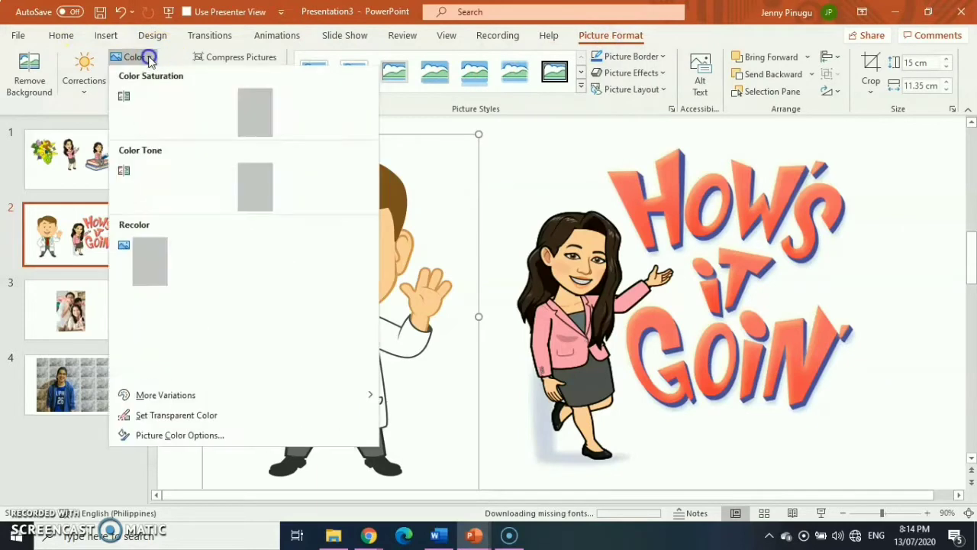
{"action": "left_click", "coordinate": [172, 417]}
{"action": "left_click", "coordinate": [253, 306]}
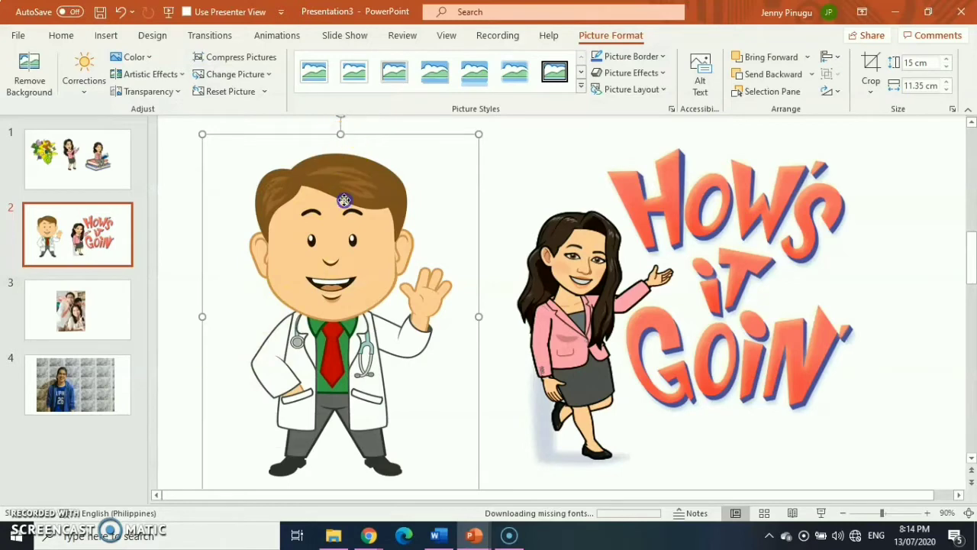
{"action": "mouse_move", "coordinate": [358, 202]}
{"action": "left_mouse_down"}
{"action": "mouse_move", "coordinate": [469, 212]}
{"action": "mouse_move", "coordinate": [382, 212]}
{"action": "left_mouse_up"}
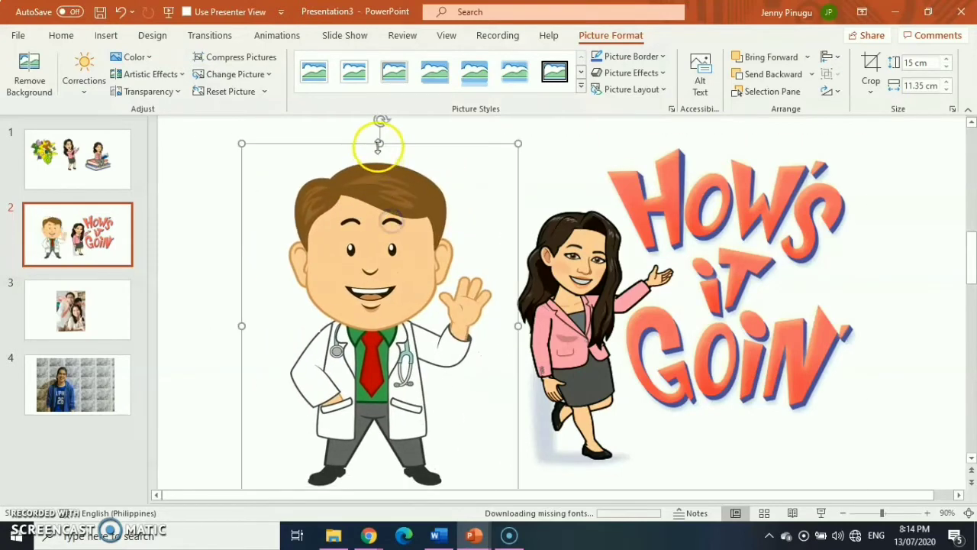
{"action": "right_click", "coordinate": [379, 145]}
{"action": "left_click", "coordinate": [416, 176]}
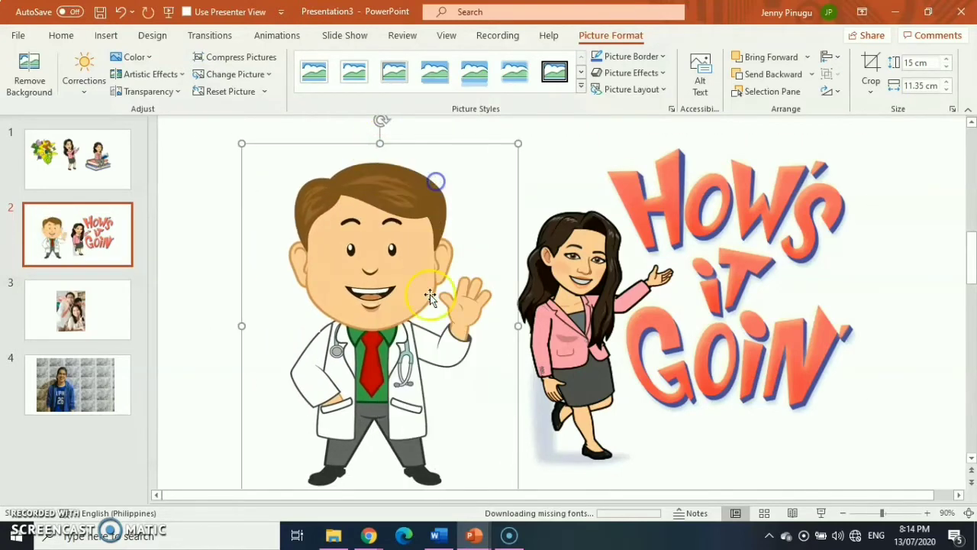
{"action": "mouse_move", "coordinate": [473, 535]}
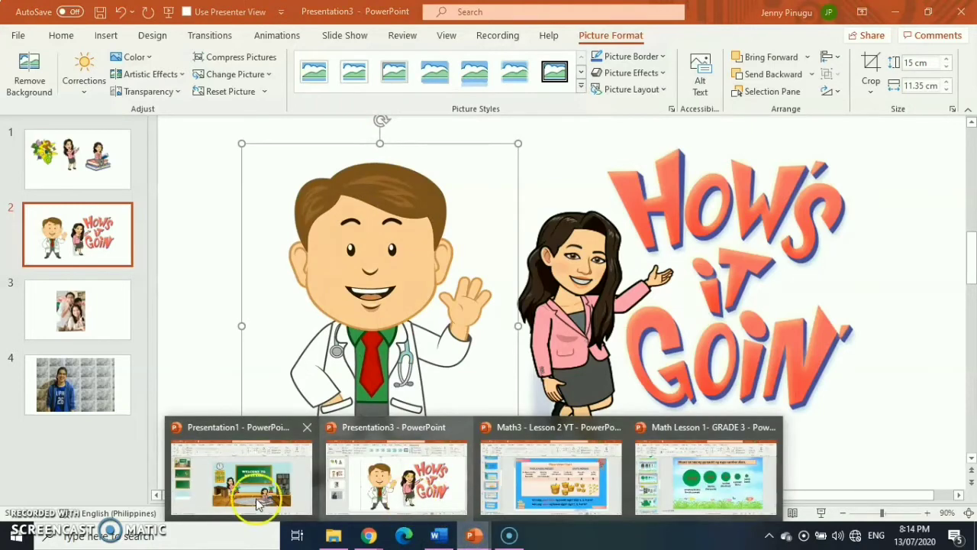
- Paste the doctor picture onto the blank chalkboard on Presentation1 slide 3
{"action": "left_click", "coordinate": [239, 496]}
{"action": "left_click", "coordinate": [98, 301]}
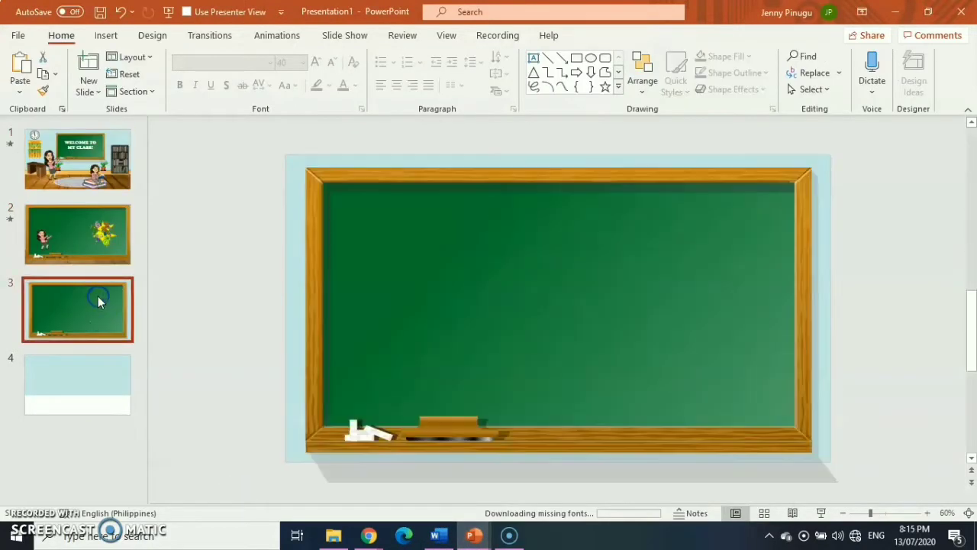
{"action": "right_click", "coordinate": [481, 248]}
{"action": "left_click", "coordinate": [527, 272]}
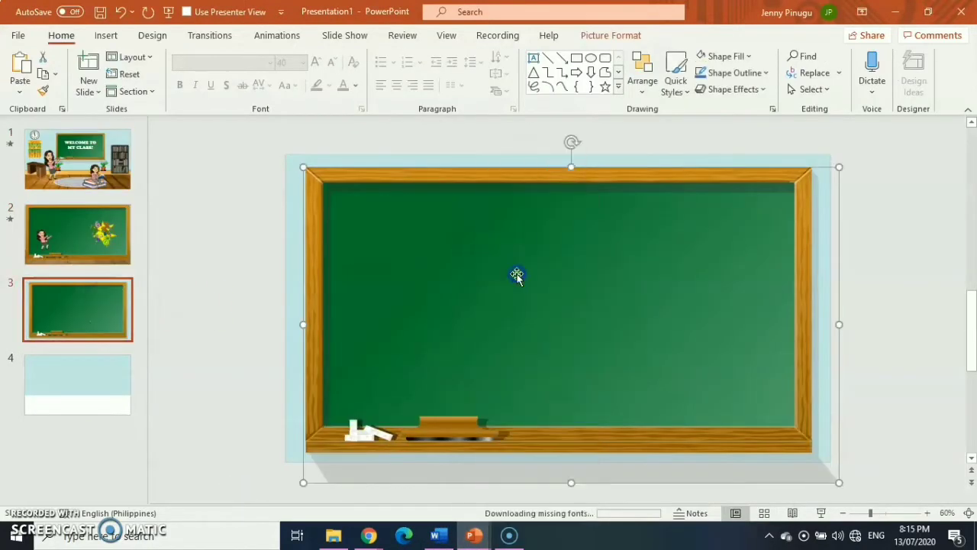
{"action": "left_click_drag", "start_coordinate": [462, 282], "coordinate": [635, 284]}
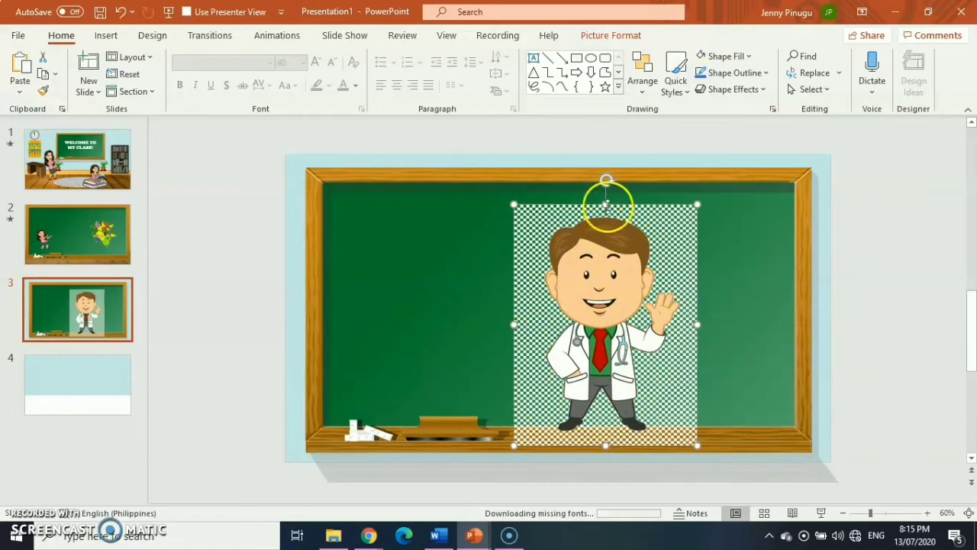
- Make the doctor picture shorter and narrower, then move it left
{"action": "left_click_drag", "start_coordinate": [605, 205], "coordinate": [611, 257]}
{"action": "left_click_drag", "start_coordinate": [633, 339], "coordinate": [633, 295]}
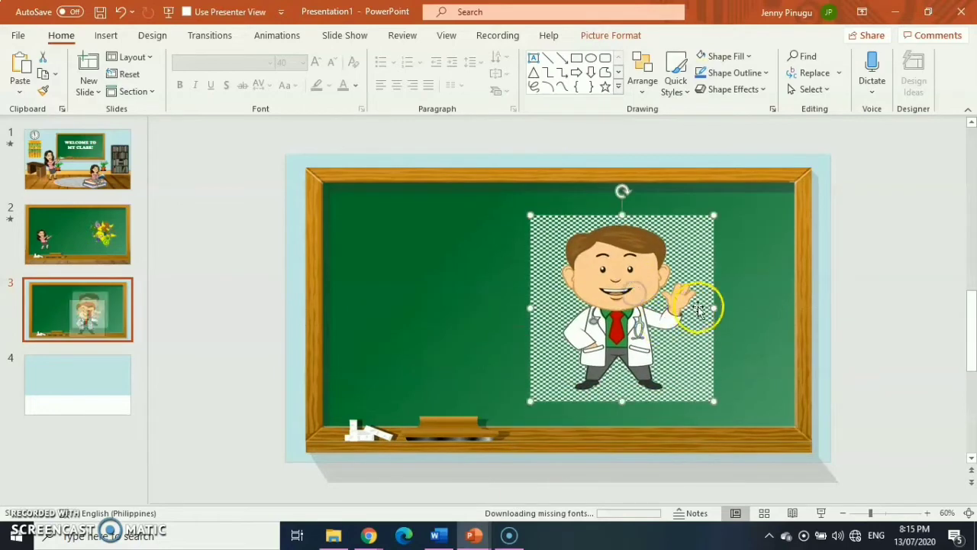
{"action": "left_click_drag", "start_coordinate": [712, 308], "coordinate": [688, 308]}
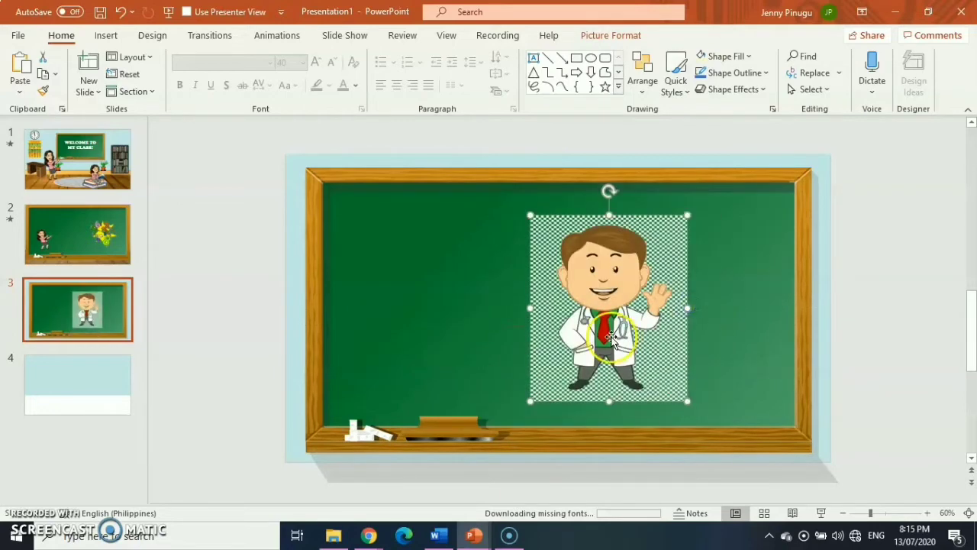
{"action": "left_click_drag", "start_coordinate": [607, 333], "coordinate": [444, 330]}
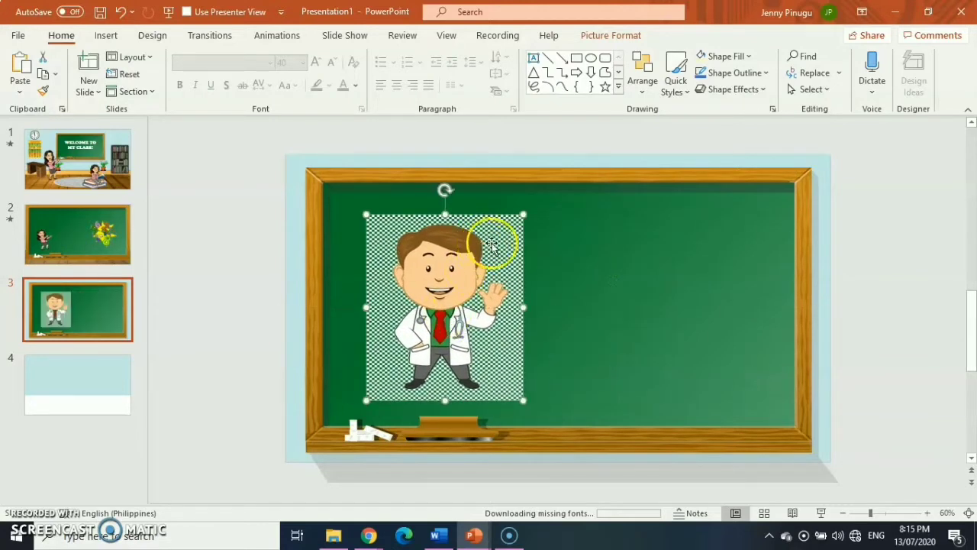
{"action": "left_click", "coordinate": [509, 248]}
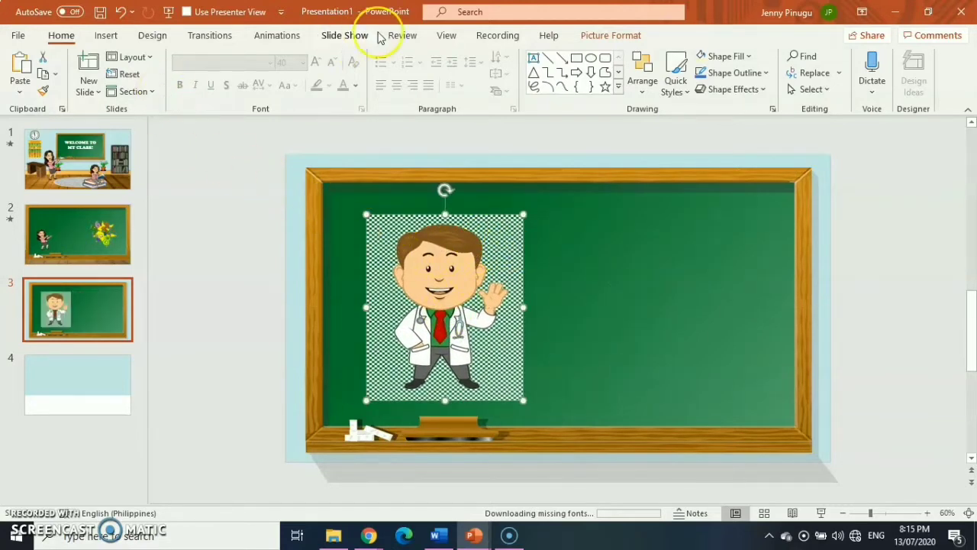
{"action": "left_click", "coordinate": [615, 36]}
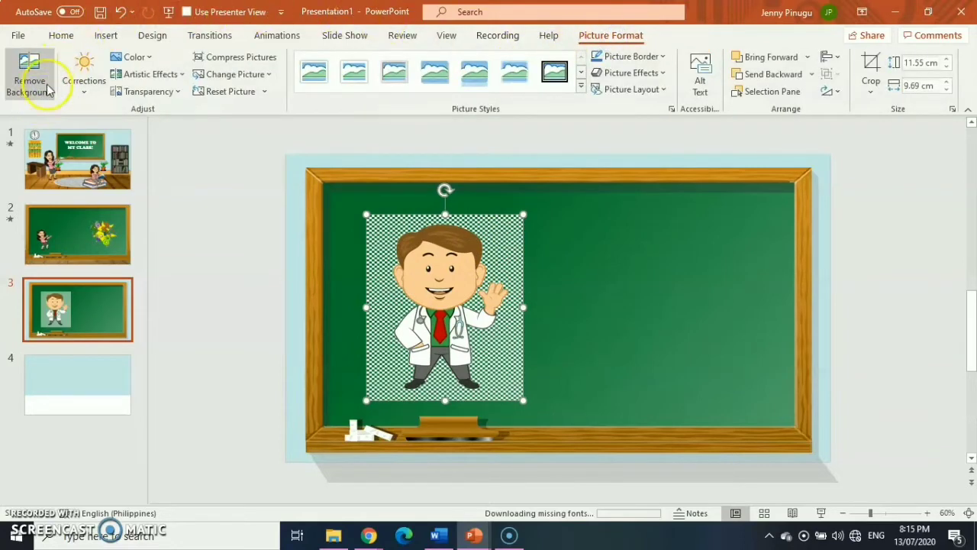
- Start Remove Background on the doctor and mark his coat, collar and chest to keep
{"action": "left_click", "coordinate": [23, 72]}
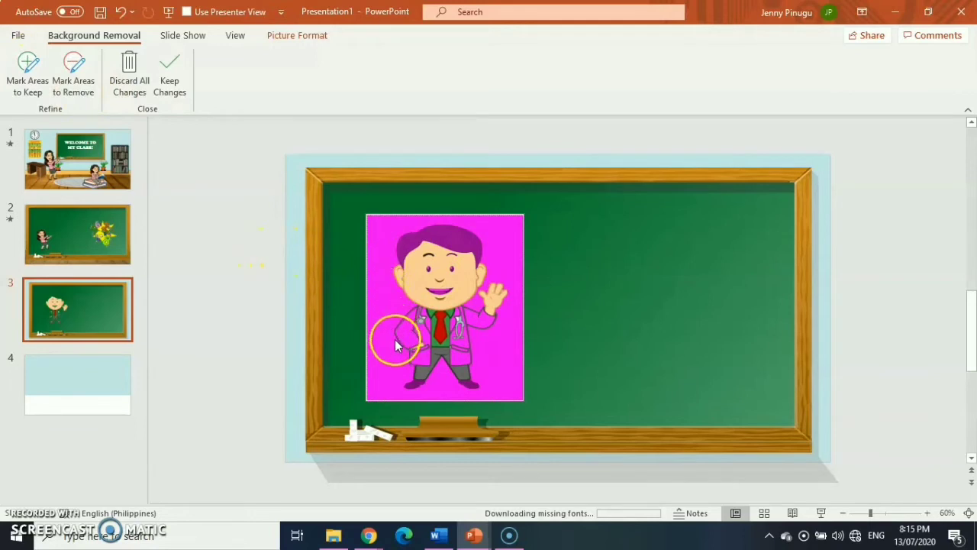
{"action": "left_click", "coordinate": [30, 90]}
{"action": "left_click", "coordinate": [27, 73]}
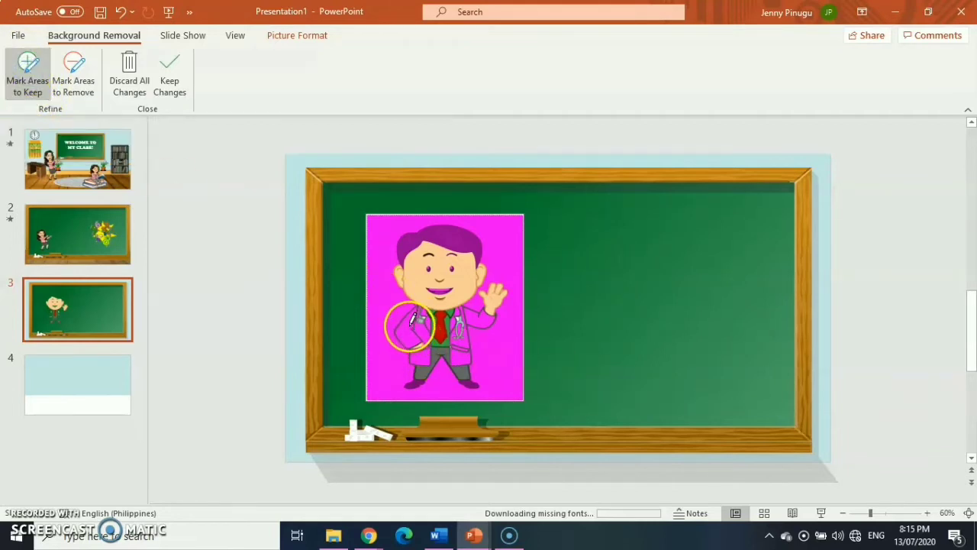
{"action": "left_click_drag", "start_coordinate": [432, 354], "coordinate": [416, 329]}
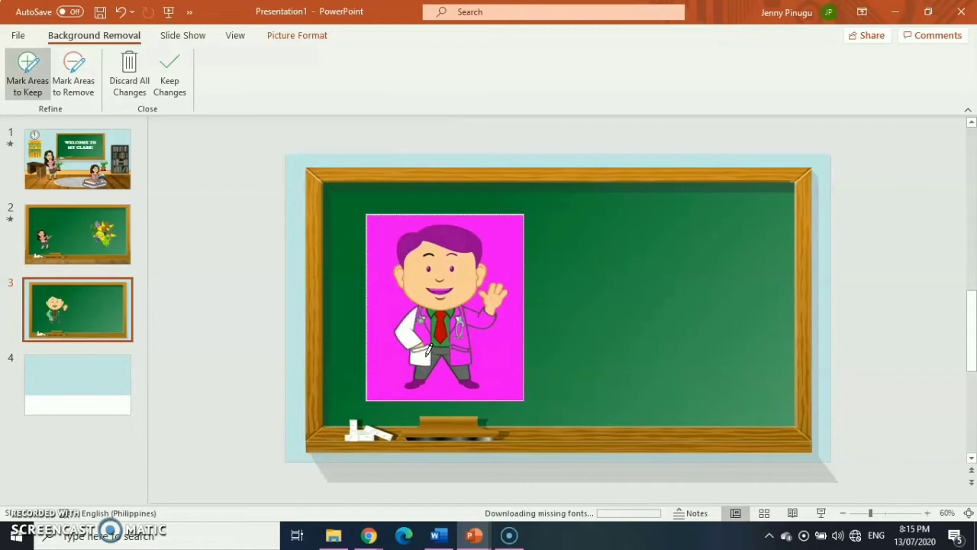
{"action": "left_click", "coordinate": [421, 318]}
{"action": "left_click", "coordinate": [422, 309]}
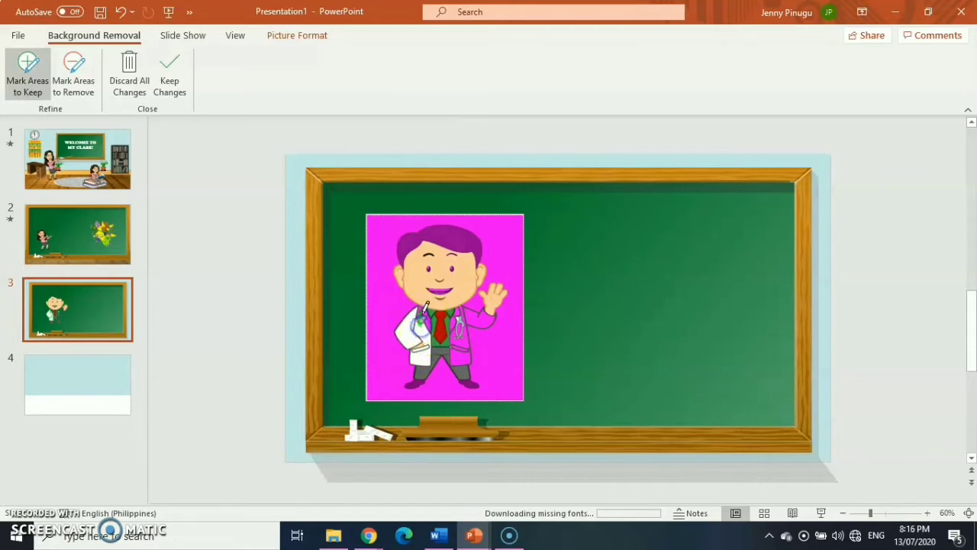
{"action": "left_click_drag", "start_coordinate": [461, 325], "coordinate": [461, 311]}
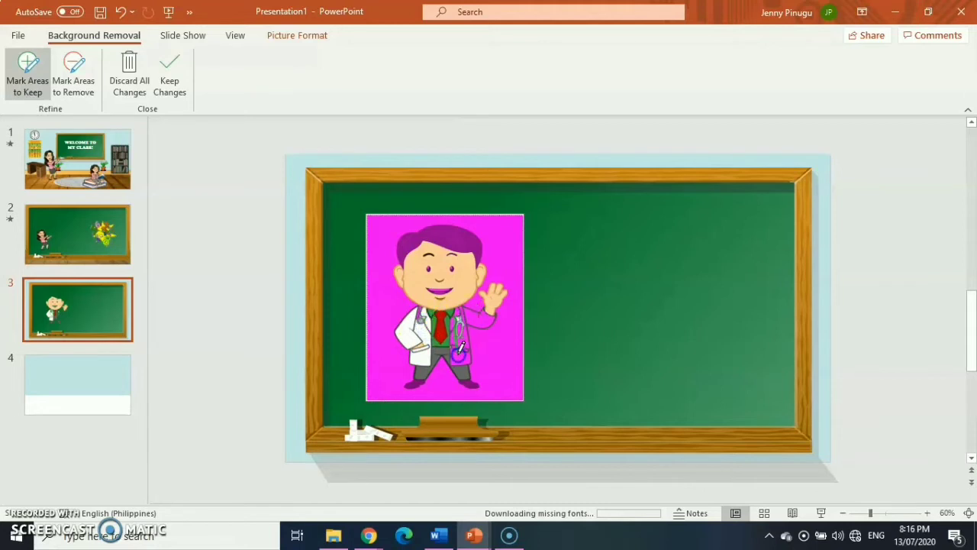
{"action": "left_click", "coordinate": [417, 369]}
{"action": "left_click", "coordinate": [463, 314]}
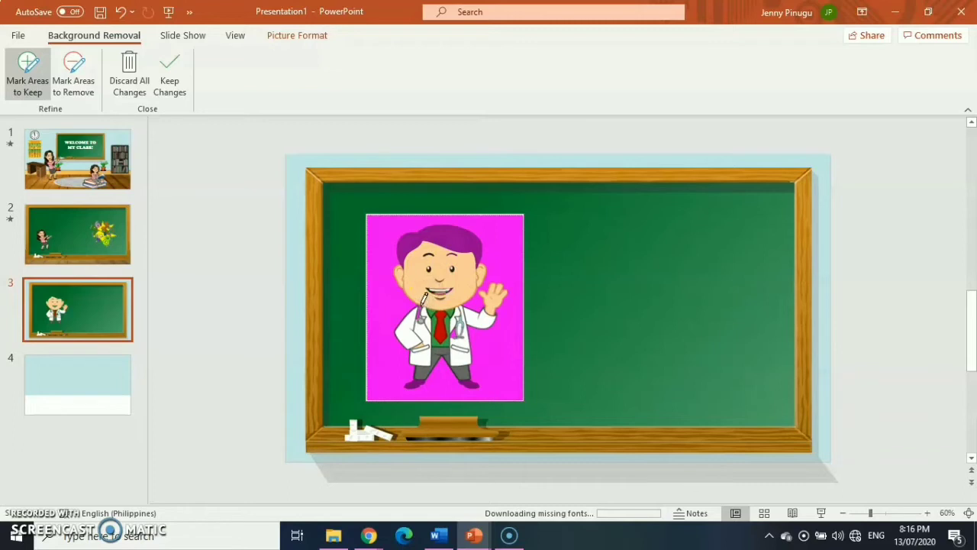
- Mark the doctor's legs and brown hair as kept, then zoom in
{"action": "left_click_drag", "start_coordinate": [419, 311], "coordinate": [456, 325]}
{"action": "mouse_move", "coordinate": [413, 380]}
{"action": "left_mouse_down"}
{"action": "mouse_move", "coordinate": [461, 373]}
{"action": "mouse_move", "coordinate": [464, 358]}
{"action": "left_mouse_up"}
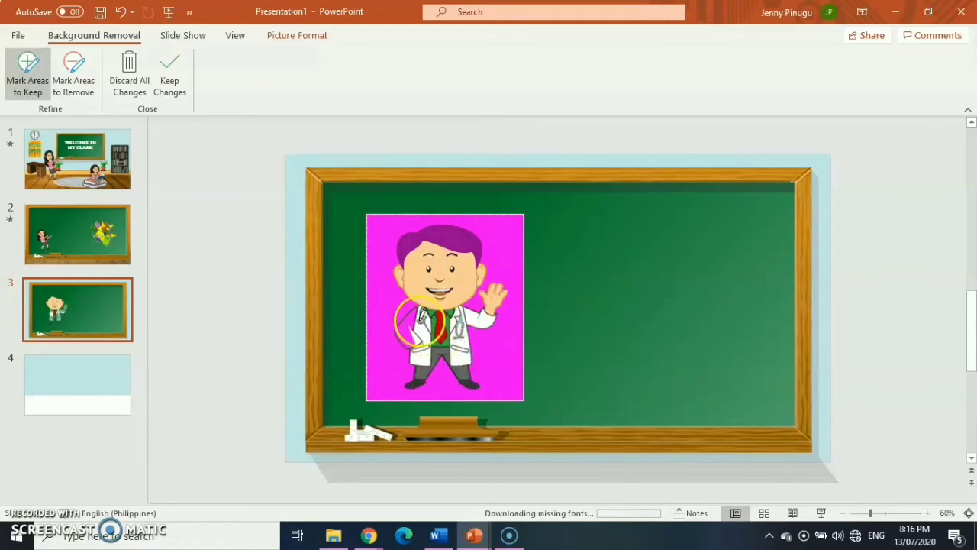
{"action": "left_click_drag", "start_coordinate": [422, 317], "coordinate": [420, 307]}
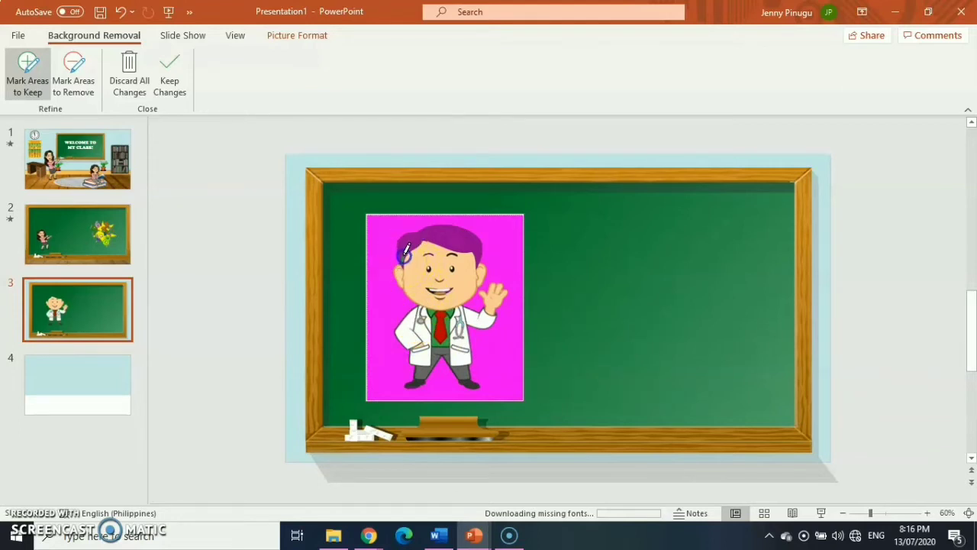
{"action": "left_click_drag", "start_coordinate": [466, 261], "coordinate": [437, 259]}
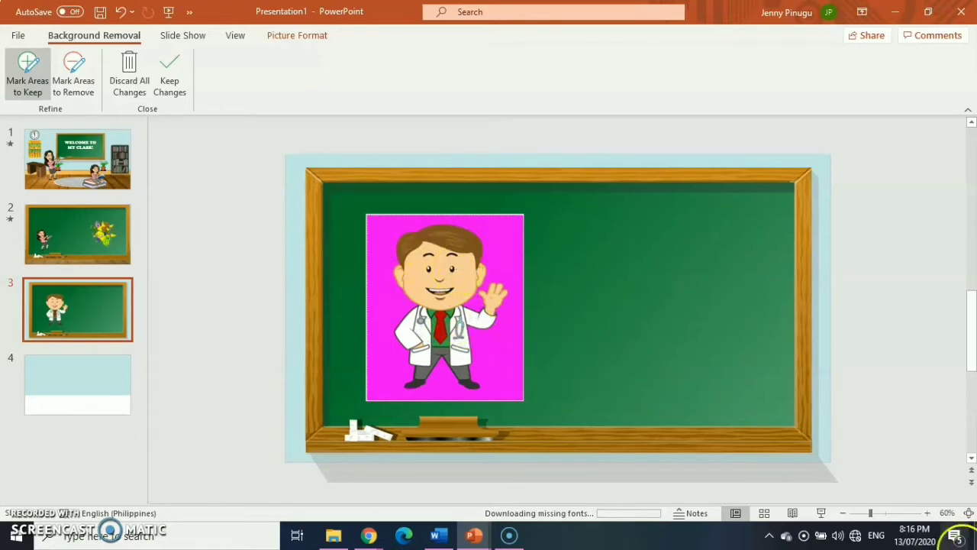
{"action": "left_click", "coordinate": [928, 514]}
{"action": "left_click", "coordinate": [928, 514]}
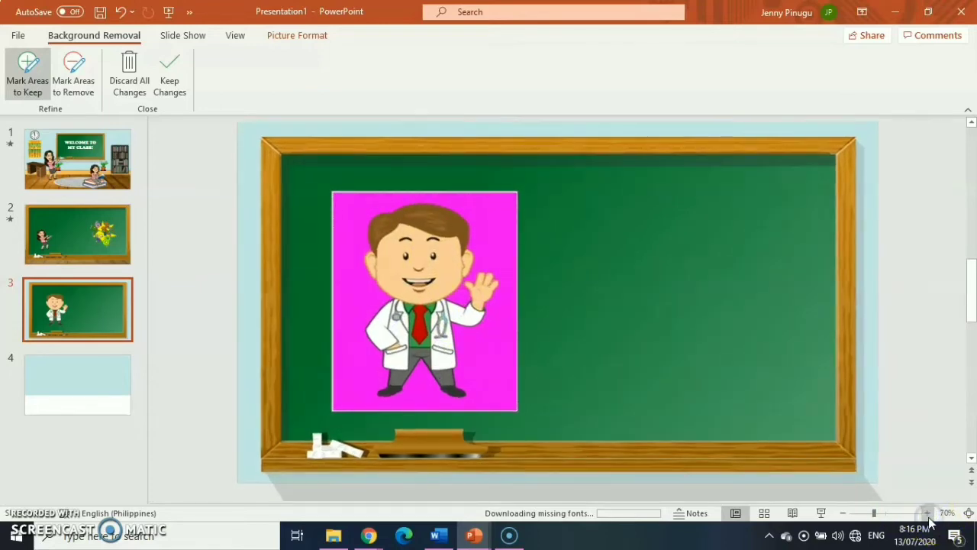
{"action": "left_click", "coordinate": [928, 513]}
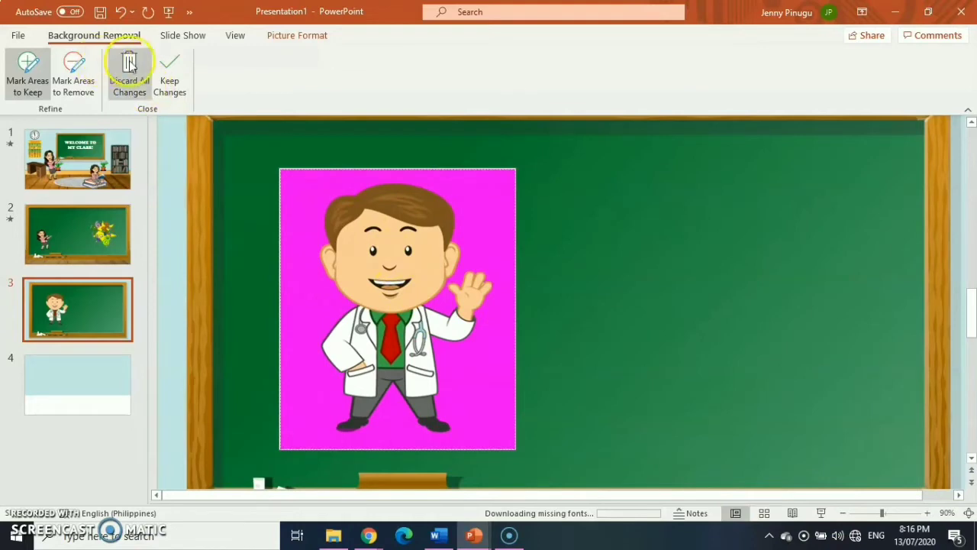
- Keep the background removal changes and shrink the doctor cut-out into the chalkboard's upper left
{"action": "left_click", "coordinate": [177, 88]}
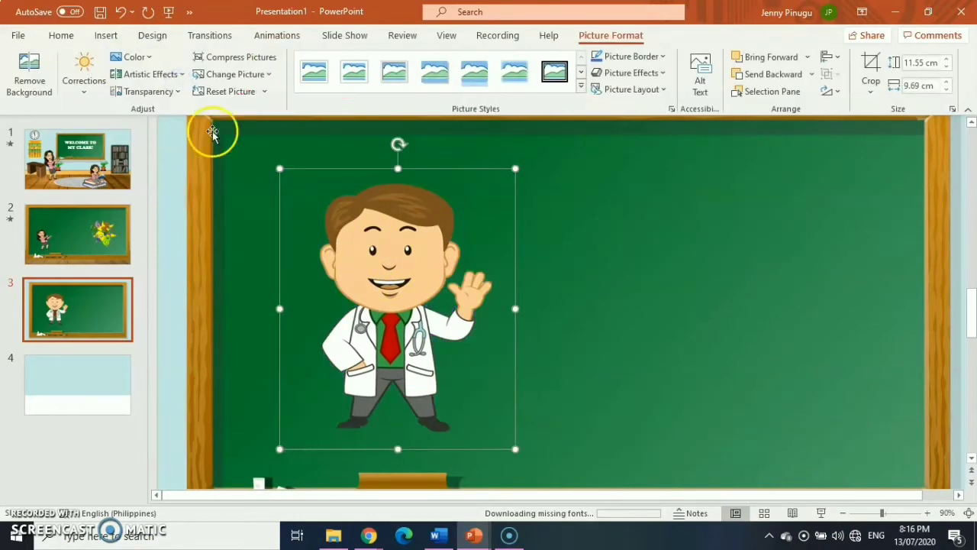
{"action": "left_click_drag", "start_coordinate": [396, 300], "coordinate": [478, 300]}
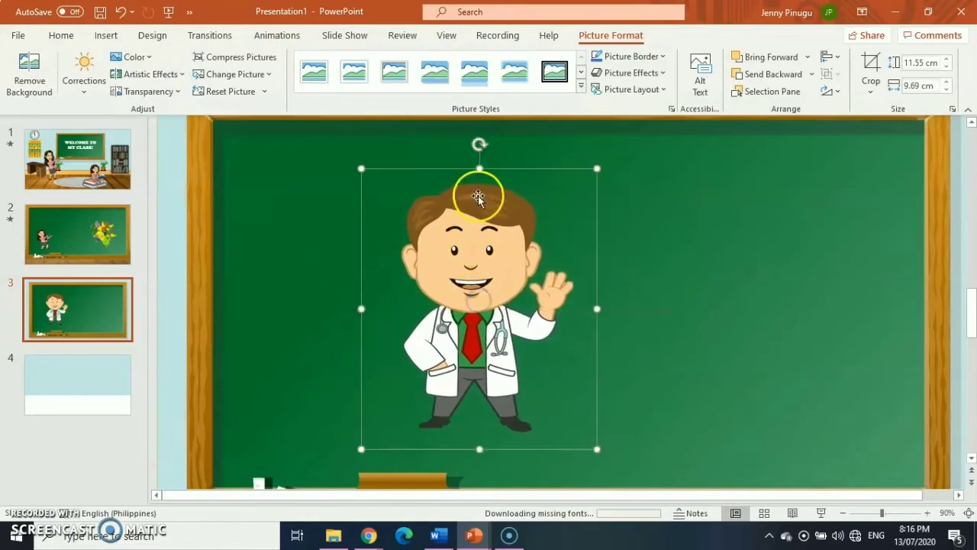
{"action": "left_click_drag", "start_coordinate": [483, 171], "coordinate": [473, 239]}
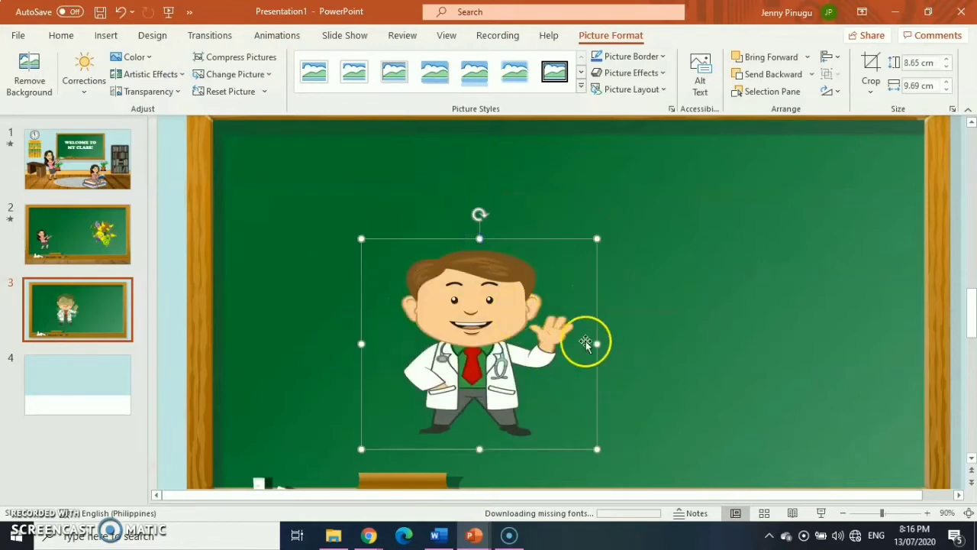
{"action": "mouse_move", "coordinate": [595, 344]}
{"action": "left_mouse_down"}
{"action": "mouse_move", "coordinate": [485, 343]}
{"action": "mouse_move", "coordinate": [336, 277]}
{"action": "left_mouse_up"}
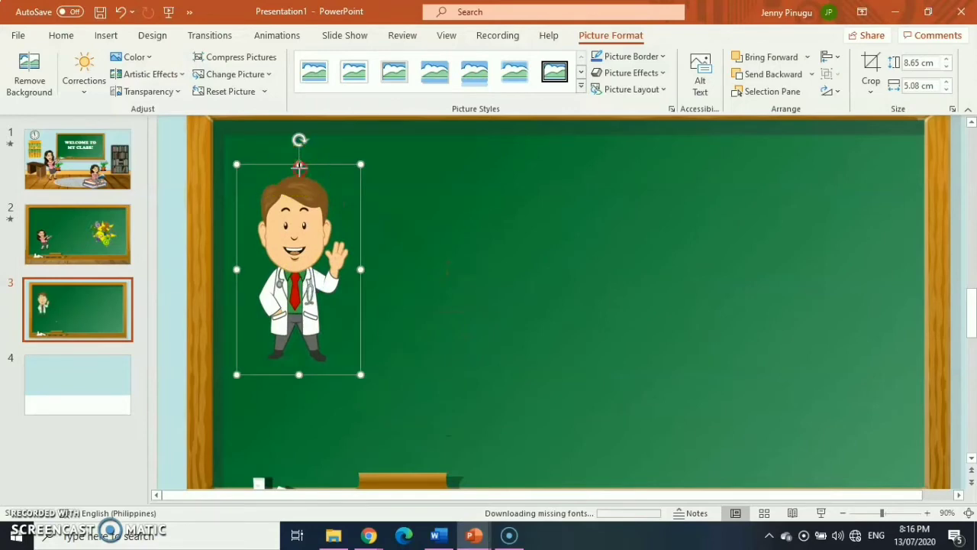
- Save the doctor cut-out as a PNG picture and shorten it to 6.01 cm
{"action": "right_click", "coordinate": [299, 167]}
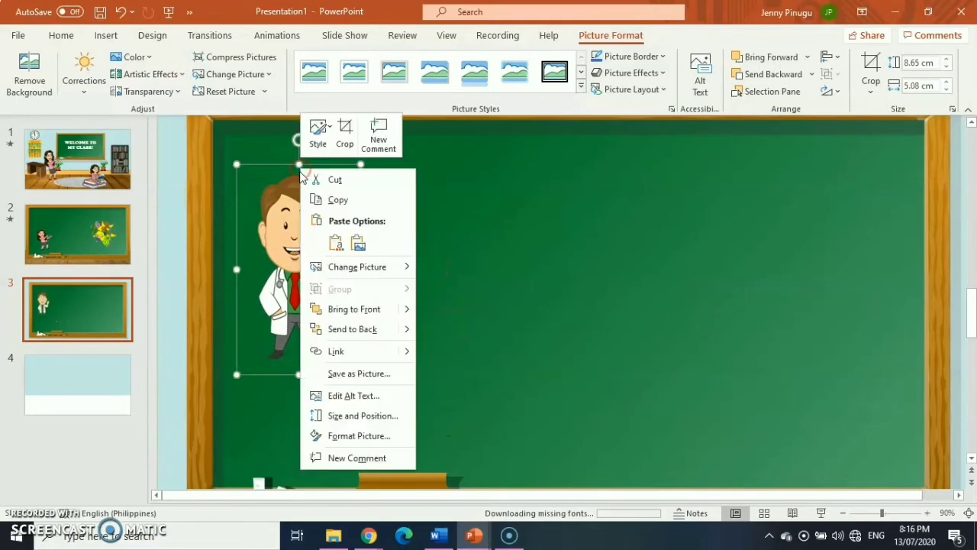
{"action": "left_click", "coordinate": [384, 375]}
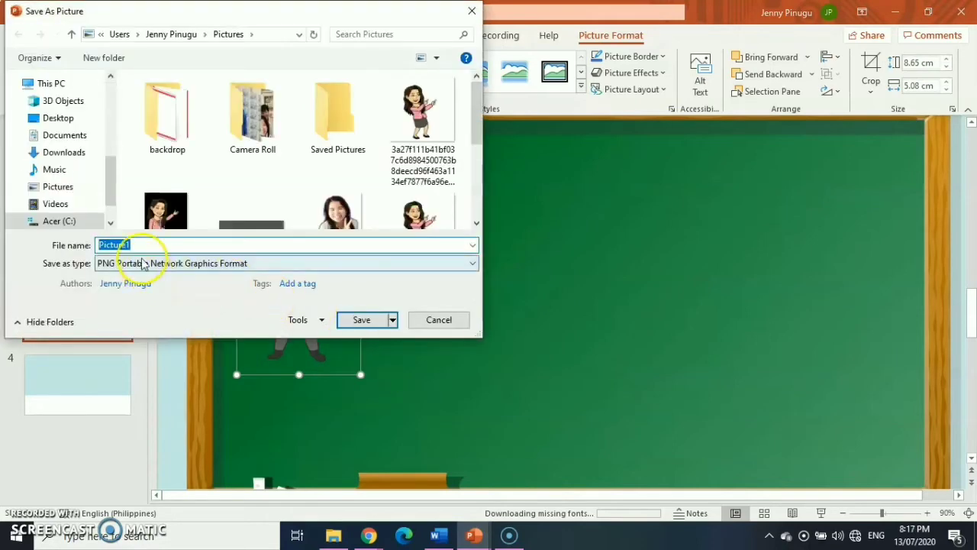
{"action": "left_click", "coordinate": [371, 321]}
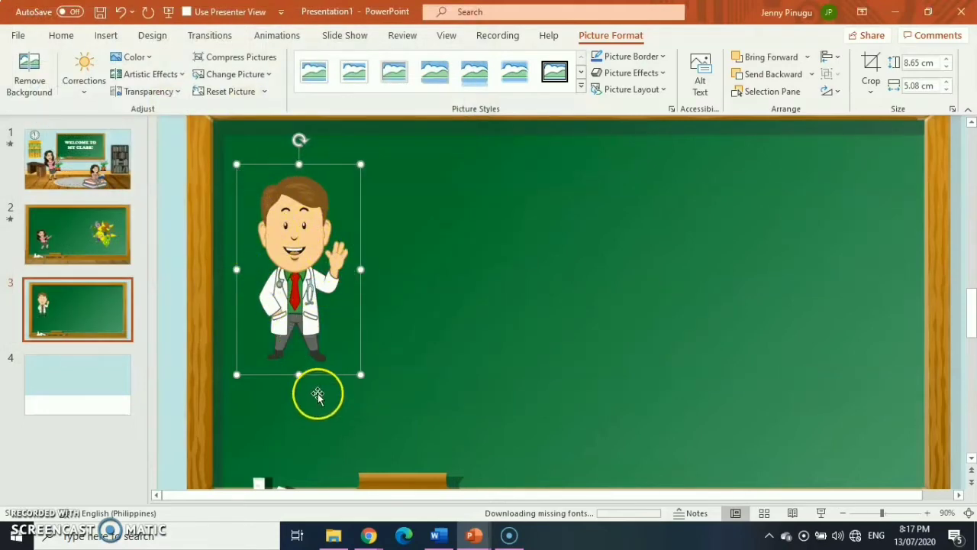
{"action": "left_click_drag", "start_coordinate": [299, 374], "coordinate": [299, 310]}
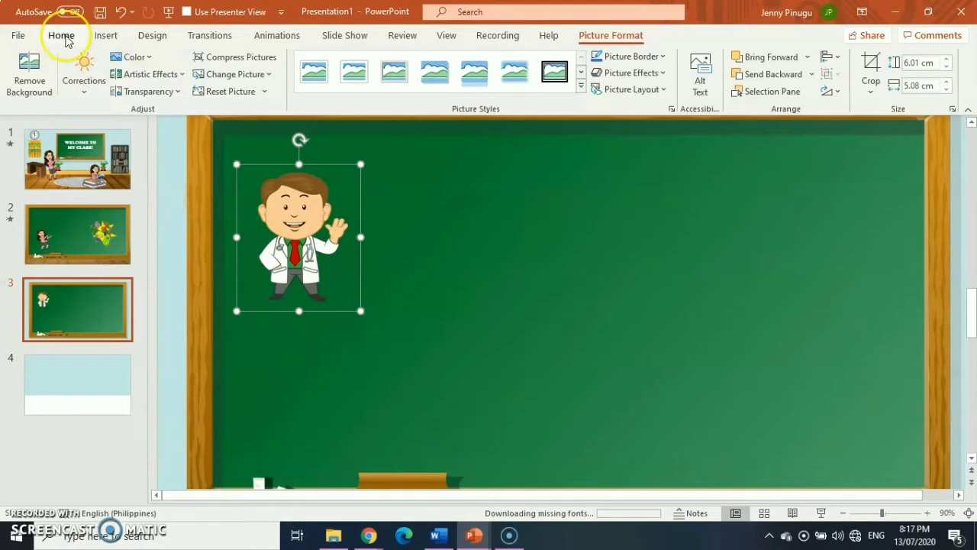
- Browse the BITMOJI folder in the Insert Picture dialog, then close it without inserting
{"action": "left_click", "coordinate": [106, 36]}
{"action": "left_click", "coordinate": [105, 80]}
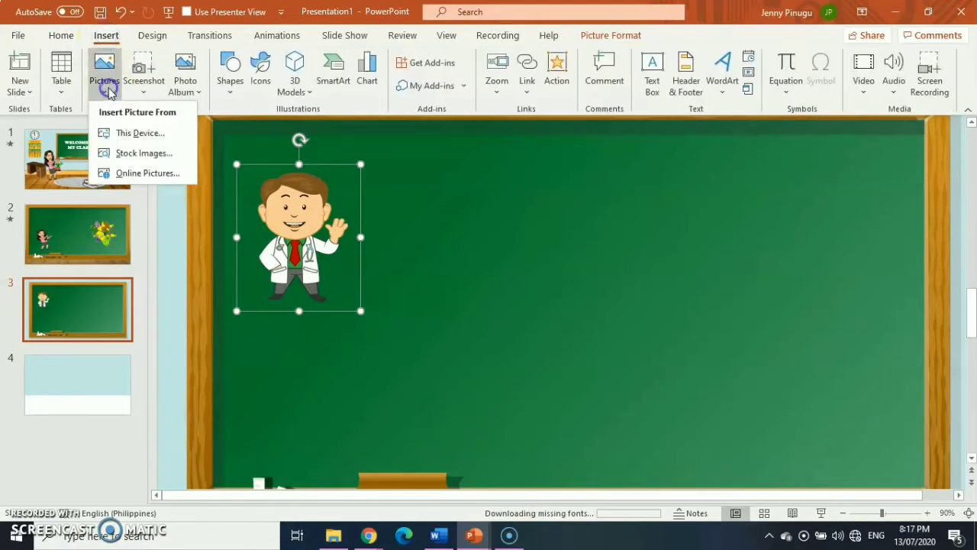
{"action": "left_click", "coordinate": [138, 131]}
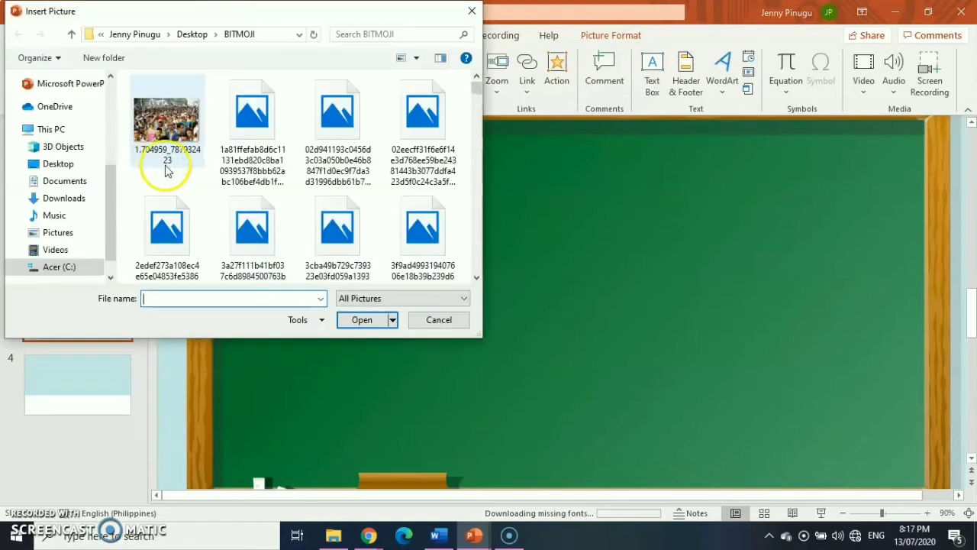
{"action": "scroll", "coordinate": [360, 200], "scroll_direction": "down", "scroll_amount": 2}
{"action": "scroll", "coordinate": [342, 206], "scroll_direction": "down", "scroll_amount": 2}
{"action": "scroll", "coordinate": [343, 206], "scroll_direction": "down", "scroll_amount": 2}
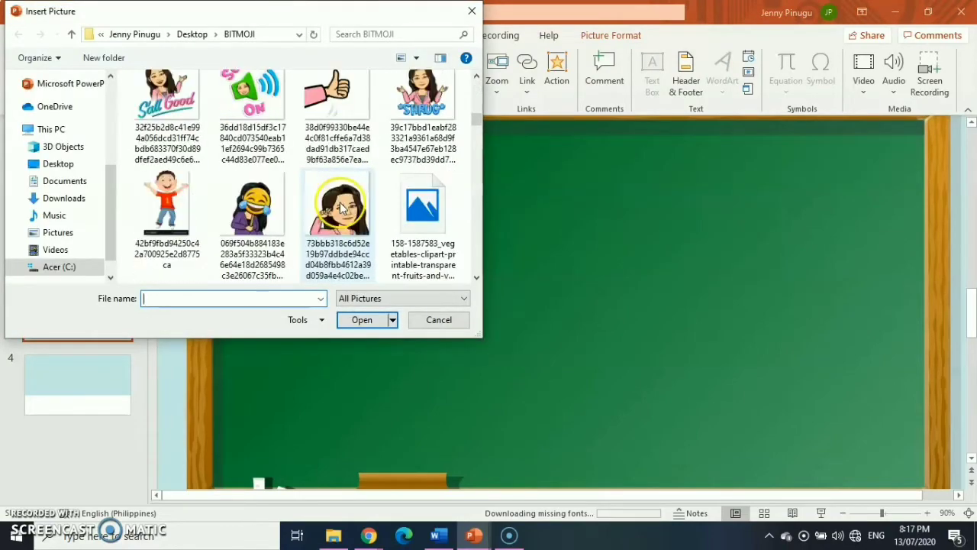
{"action": "scroll", "coordinate": [343, 207], "scroll_direction": "down", "scroll_amount": 2}
{"action": "scroll", "coordinate": [343, 207], "scroll_direction": "down", "scroll_amount": 2}
{"action": "scroll", "coordinate": [343, 209], "scroll_direction": "down", "scroll_amount": 2}
{"action": "scroll", "coordinate": [341, 209], "scroll_direction": "down", "scroll_amount": 2}
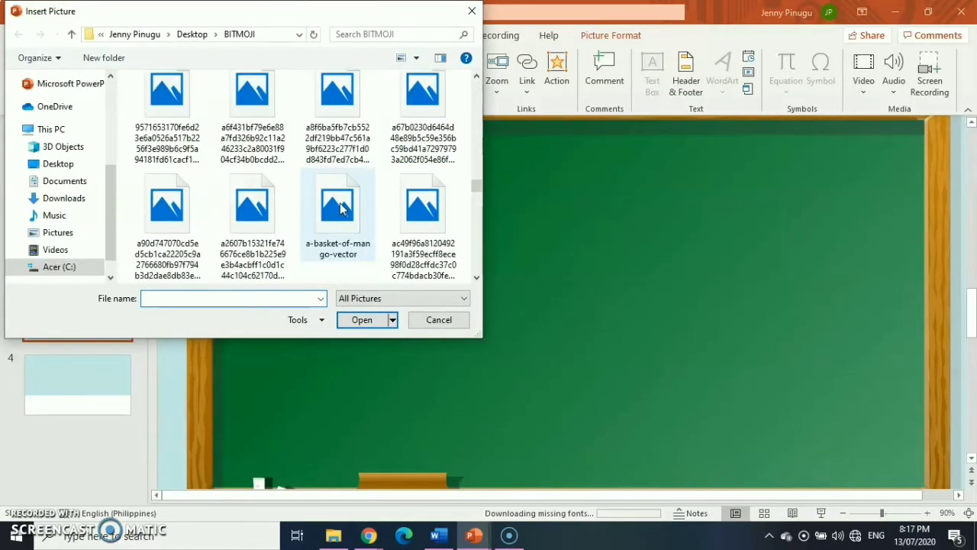
{"action": "scroll", "coordinate": [341, 210], "scroll_direction": "down", "scroll_amount": 2}
{"action": "scroll", "coordinate": [341, 210], "scroll_direction": "down", "scroll_amount": 2}
{"action": "scroll", "coordinate": [341, 211], "scroll_direction": "down", "scroll_amount": 2}
{"action": "scroll", "coordinate": [341, 211], "scroll_direction": "down", "scroll_amount": 3}
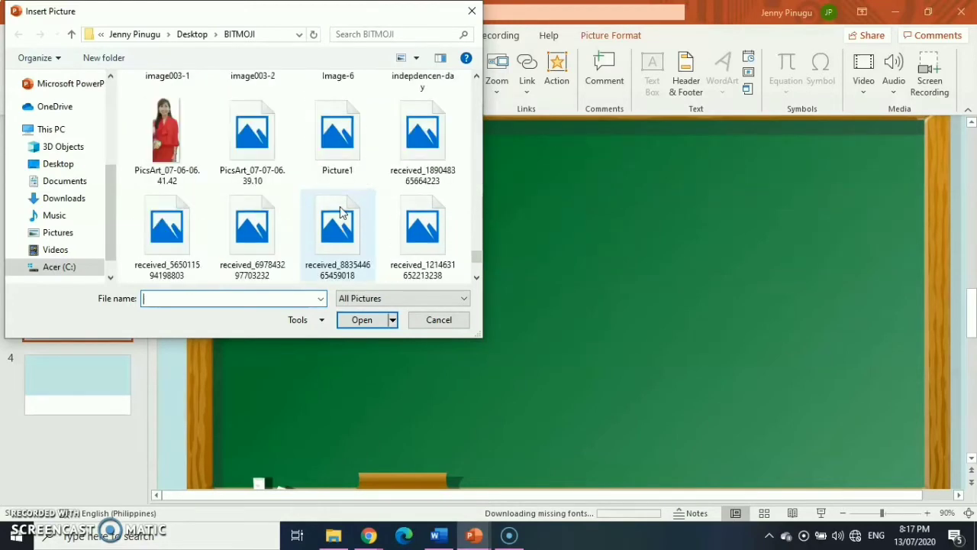
{"action": "scroll", "coordinate": [340, 208], "scroll_direction": "down", "scroll_amount": 2}
{"action": "scroll", "coordinate": [340, 213], "scroll_direction": "up", "scroll_amount": 3}
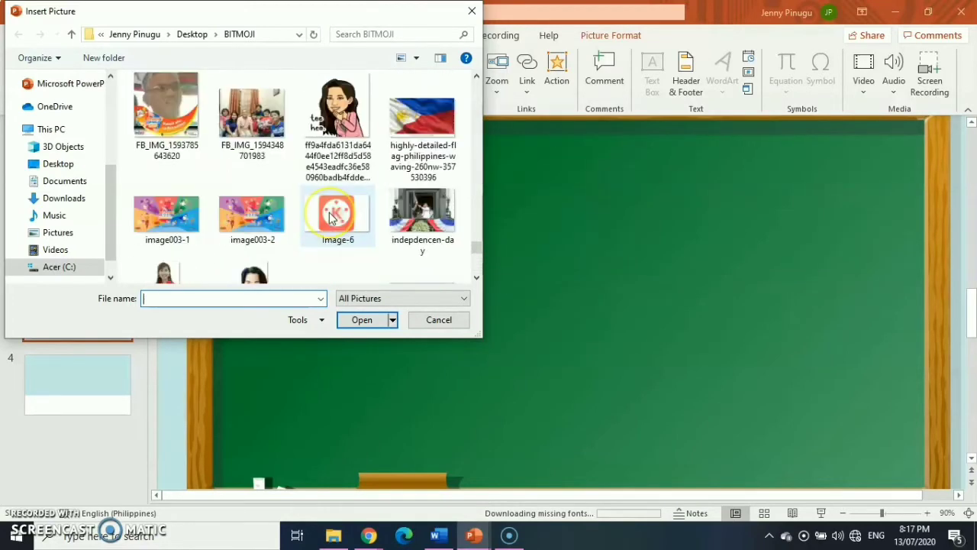
{"action": "scroll", "coordinate": [336, 217], "scroll_direction": "up", "scroll_amount": 3}
{"action": "scroll", "coordinate": [331, 219], "scroll_direction": "up", "scroll_amount": 2}
{"action": "scroll", "coordinate": [332, 218], "scroll_direction": "up", "scroll_amount": 5}
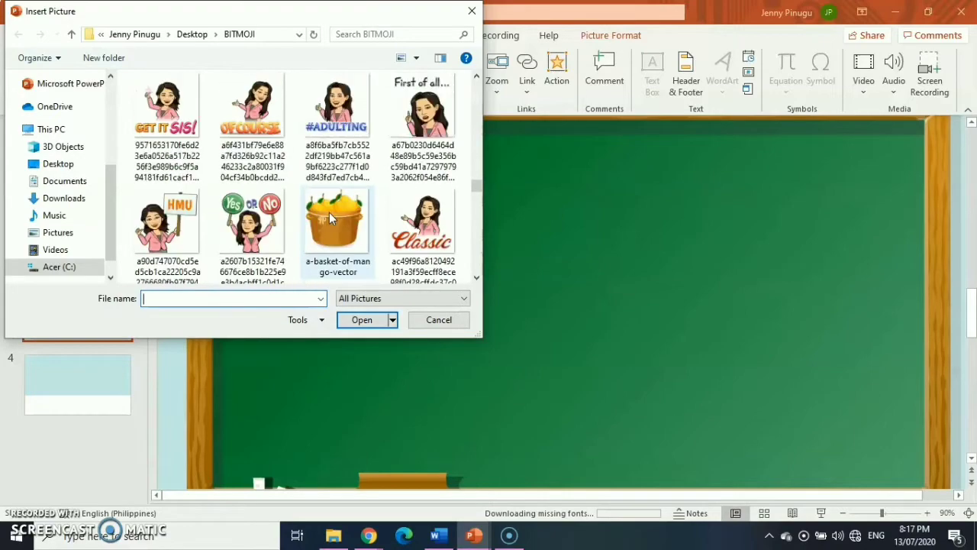
{"action": "scroll", "coordinate": [332, 217], "scroll_direction": "up", "scroll_amount": 5}
{"action": "scroll", "coordinate": [331, 218], "scroll_direction": "up", "scroll_amount": 5}
{"action": "scroll", "coordinate": [331, 217], "scroll_direction": "up", "scroll_amount": 5}
{"action": "scroll", "coordinate": [332, 217], "scroll_direction": "up", "scroll_amount": 3}
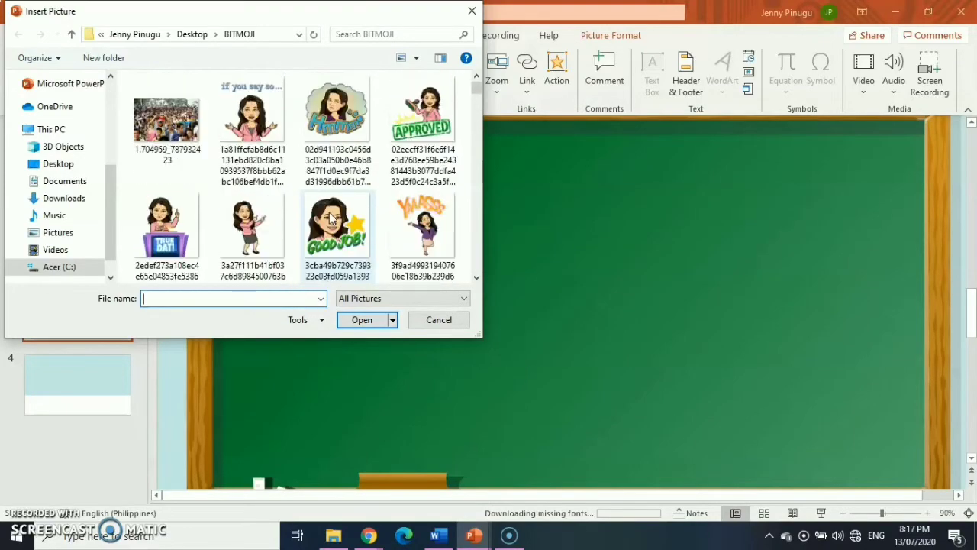
{"action": "scroll", "coordinate": [368, 219], "scroll_direction": "down", "scroll_amount": 2}
{"action": "scroll", "coordinate": [368, 218], "scroll_direction": "down", "scroll_amount": 2}
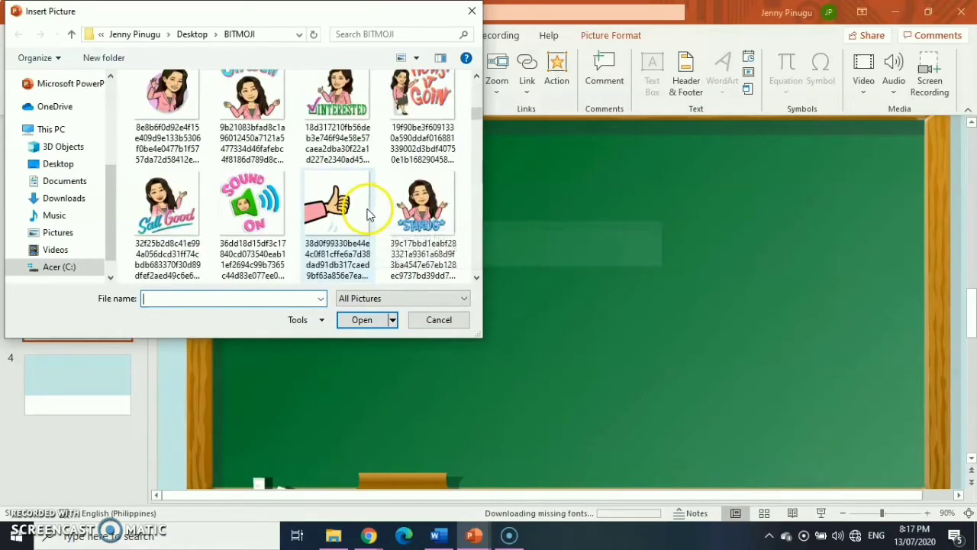
{"action": "scroll", "coordinate": [368, 214], "scroll_direction": "down", "scroll_amount": 2}
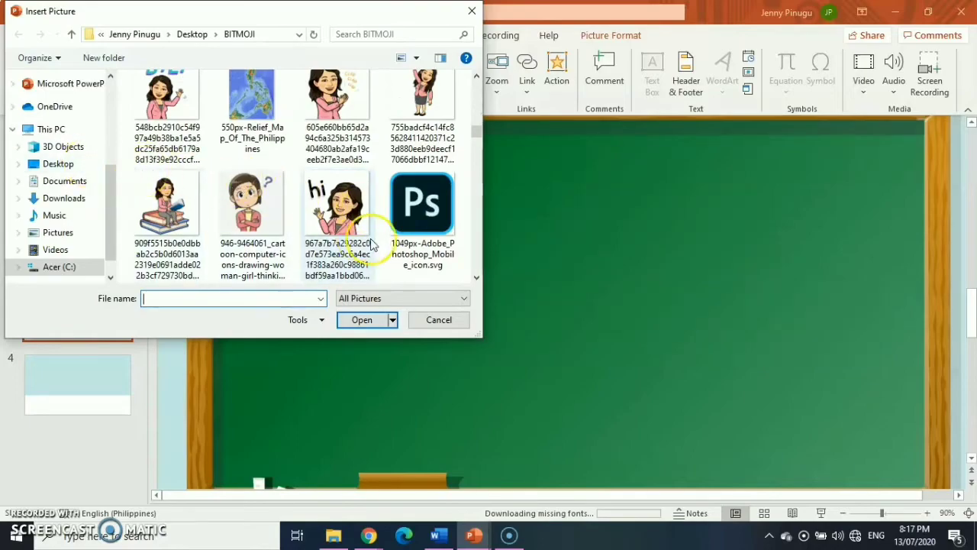
{"action": "scroll", "coordinate": [371, 240], "scroll_direction": "down", "scroll_amount": 3}
{"action": "scroll", "coordinate": [372, 243], "scroll_direction": "down", "scroll_amount": 3}
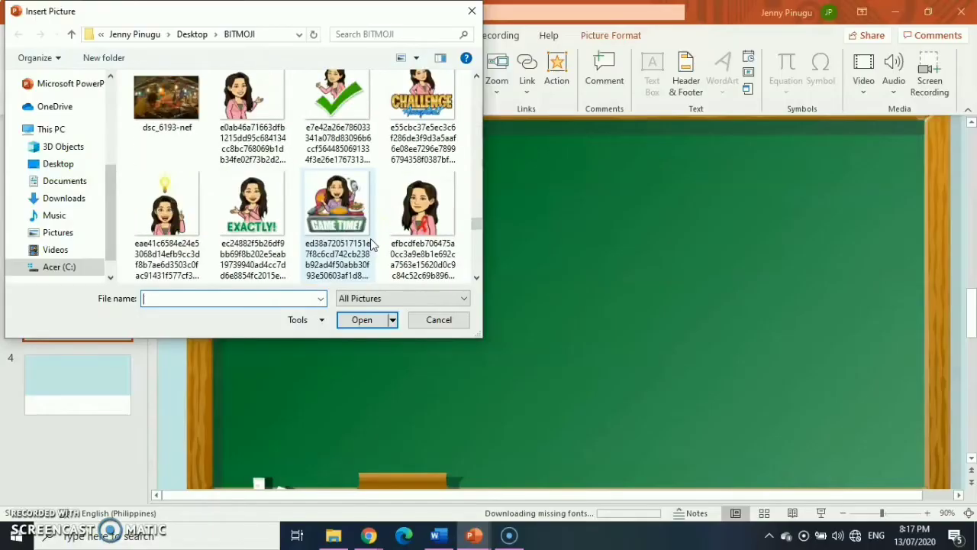
{"action": "scroll", "coordinate": [370, 244], "scroll_direction": "down", "scroll_amount": 3}
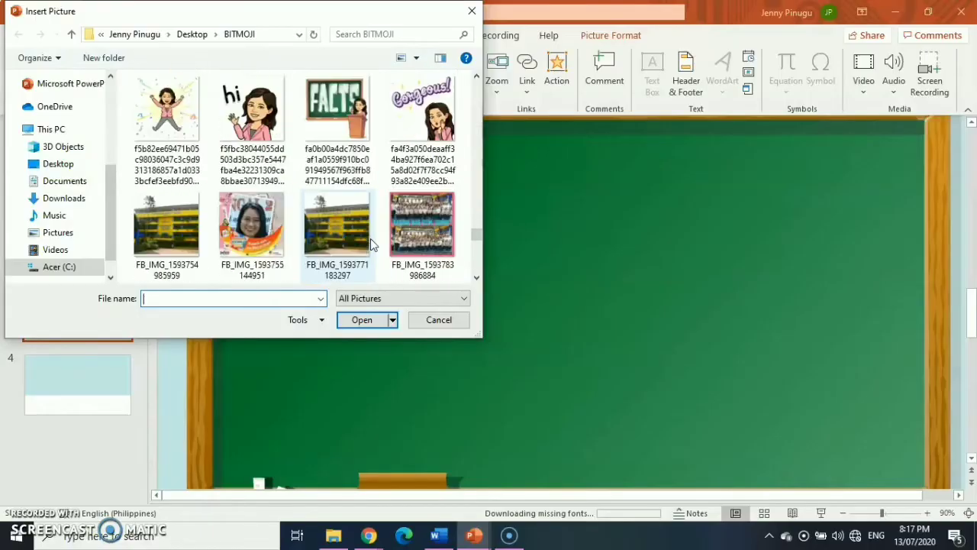
{"action": "scroll", "coordinate": [371, 243], "scroll_direction": "down", "scroll_amount": 3}
{"action": "scroll", "coordinate": [372, 243], "scroll_direction": "down", "scroll_amount": 3}
{"action": "scroll", "coordinate": [371, 245], "scroll_direction": "down", "scroll_amount": 3}
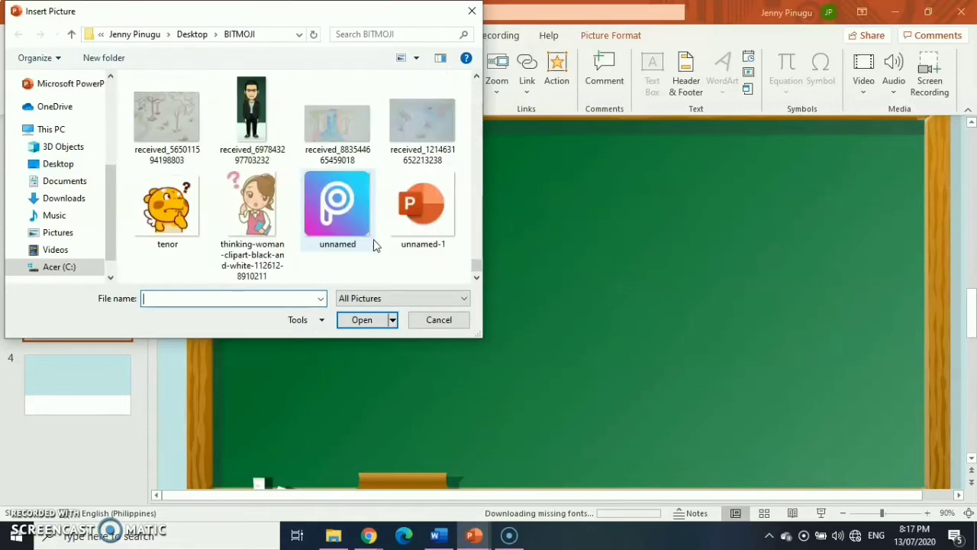
{"action": "left_click", "coordinate": [471, 13]}
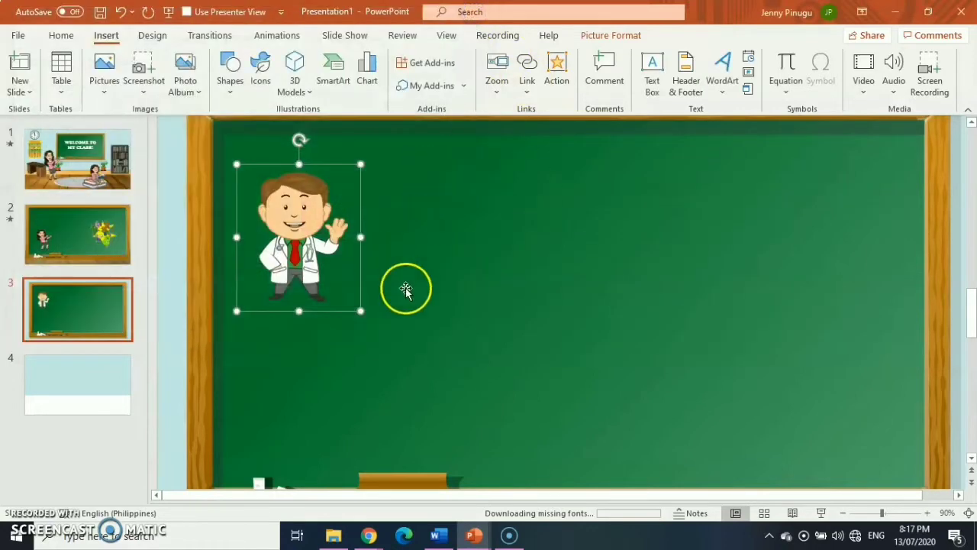
- In Presentation3, crop the 'How's it Goin' bitmoji to just the woman figure, 7.6 cm wide
{"action": "left_click", "coordinate": [473, 535]}
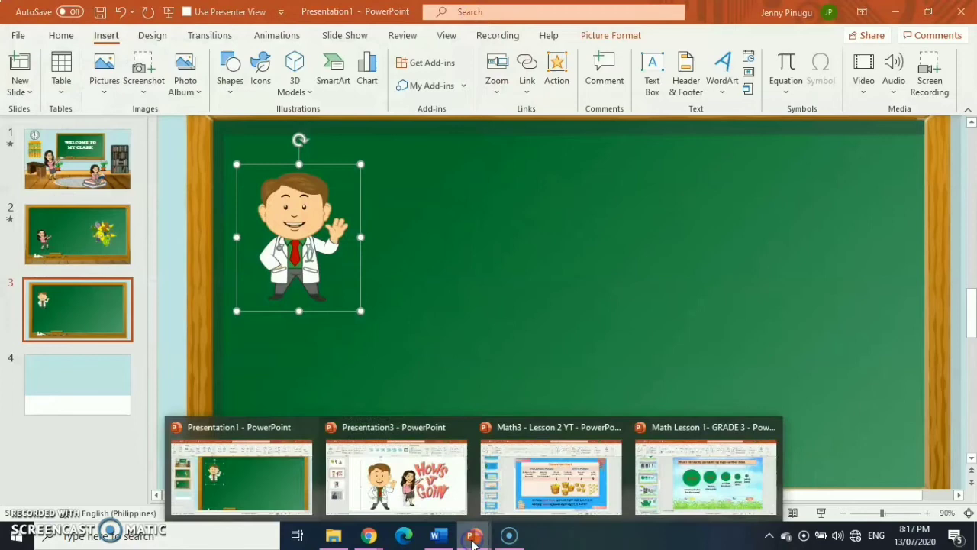
{"action": "left_click", "coordinate": [425, 490]}
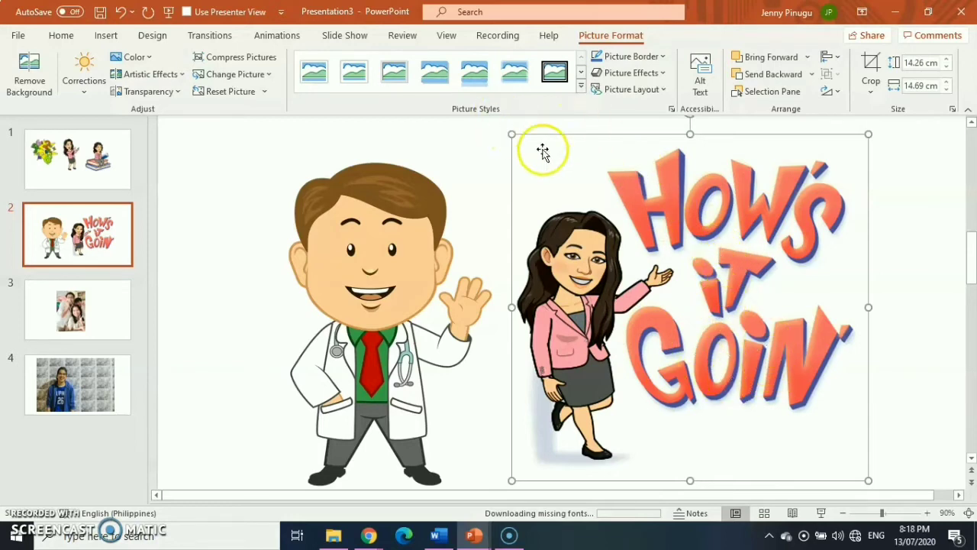
{"action": "left_click", "coordinate": [871, 71]}
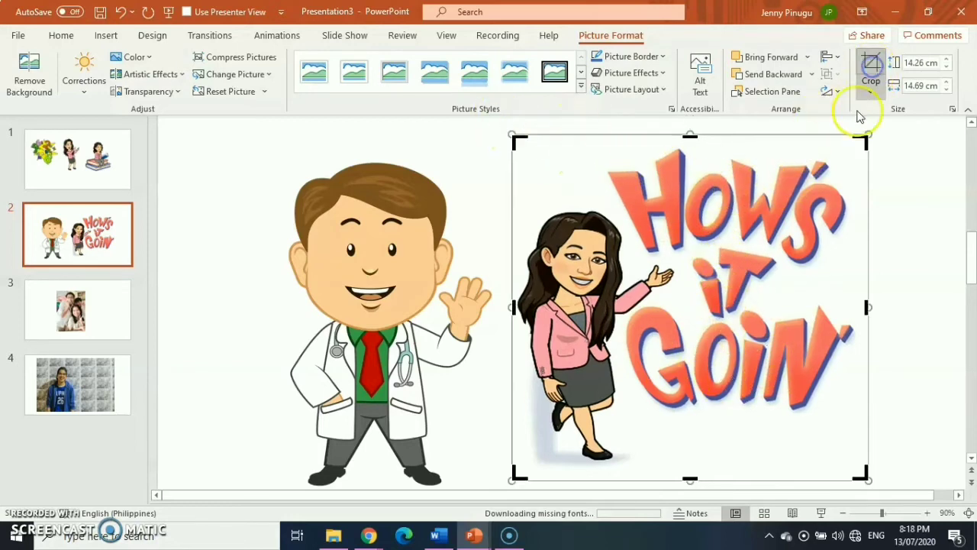
{"action": "left_click_drag", "start_coordinate": [869, 307], "coordinate": [696, 307]}
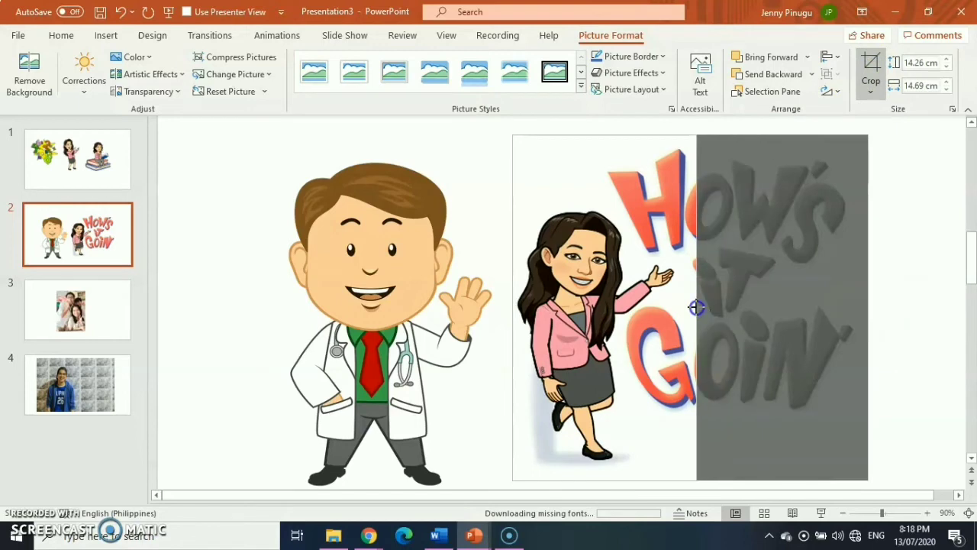
{"action": "mouse_move", "coordinate": [600, 138]}
{"action": "left_mouse_down"}
{"action": "mouse_move", "coordinate": [600, 190]}
{"action": "mouse_move", "coordinate": [597, 139]}
{"action": "mouse_move", "coordinate": [610, 197]}
{"action": "left_mouse_up"}
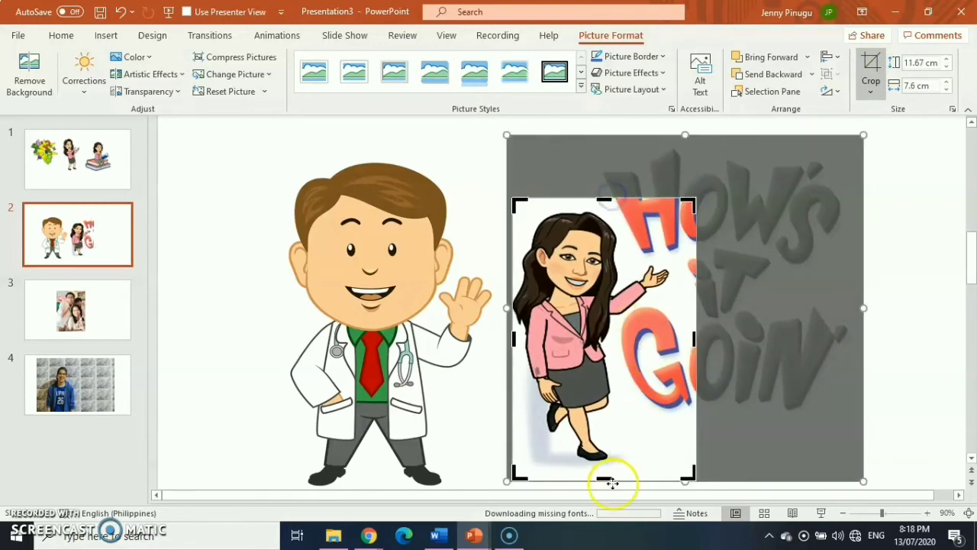
{"action": "left_click_drag", "start_coordinate": [611, 478], "coordinate": [610, 473]}
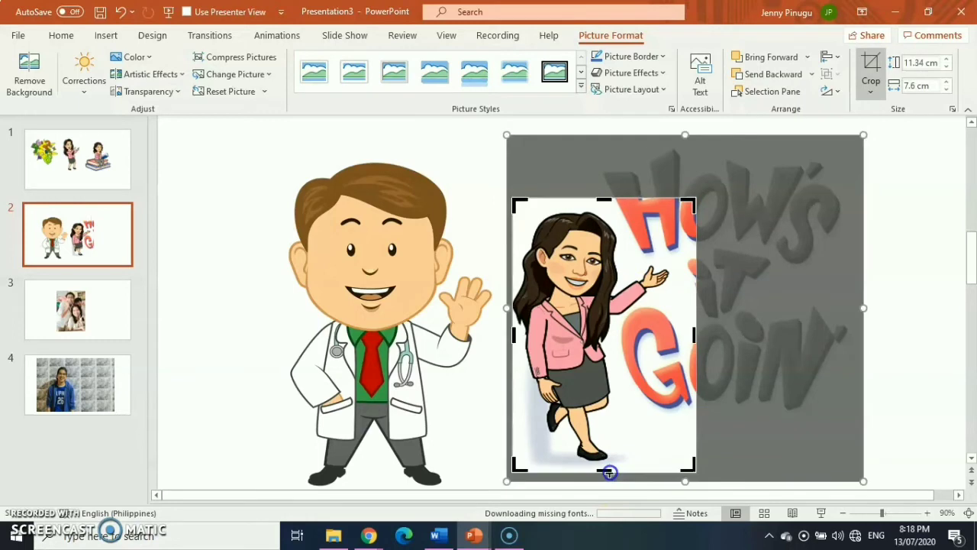
{"action": "left_click", "coordinate": [883, 254]}
{"action": "left_click", "coordinate": [677, 309]}
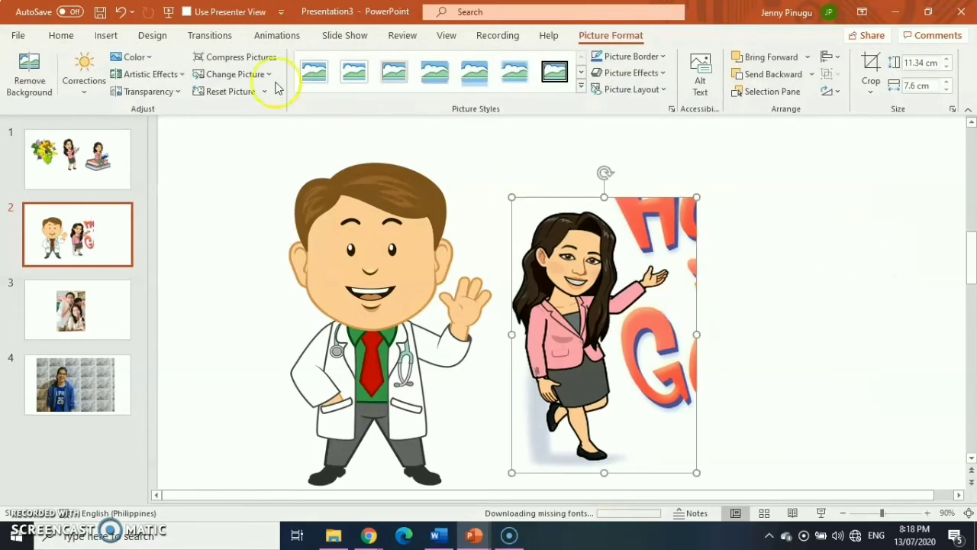
{"action": "left_click", "coordinate": [30, 84]}
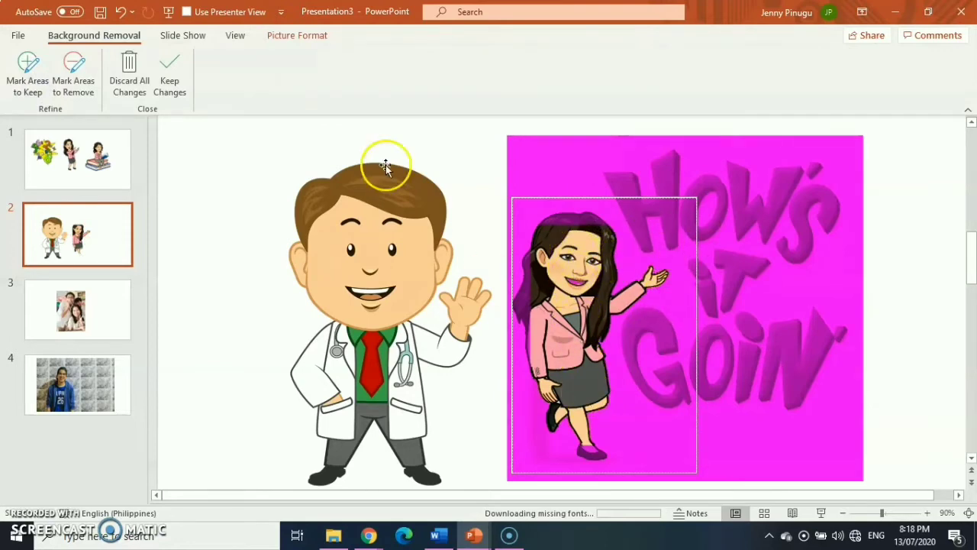
- Mark the woman's hair, face, leg and shoe as areas to keep
{"action": "left_click", "coordinate": [27, 73]}
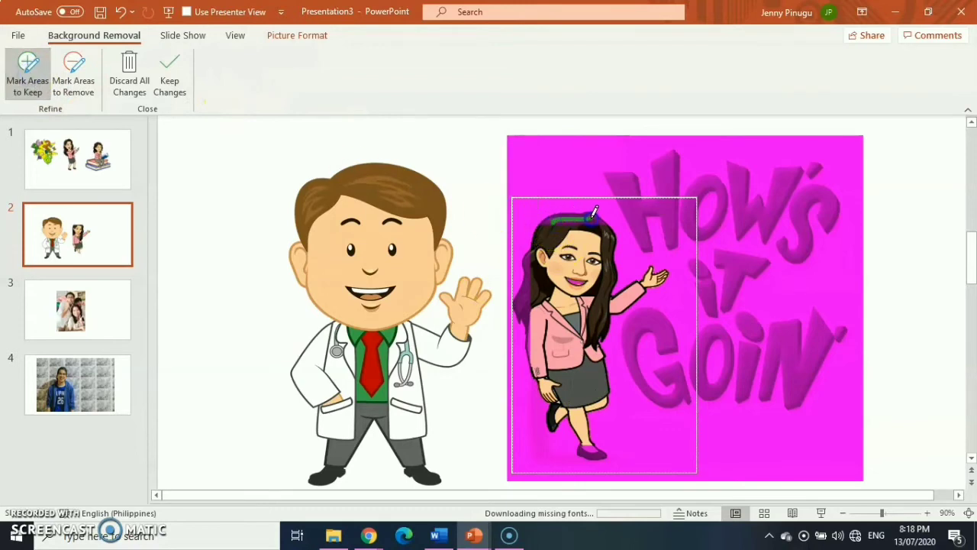
{"action": "left_click", "coordinate": [595, 242]}
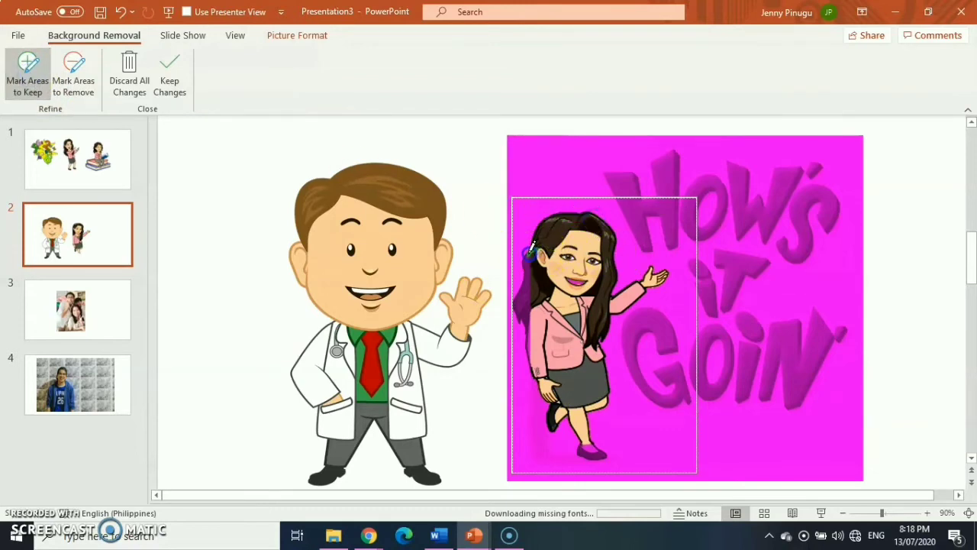
{"action": "left_click_drag", "start_coordinate": [533, 297], "coordinate": [532, 301]}
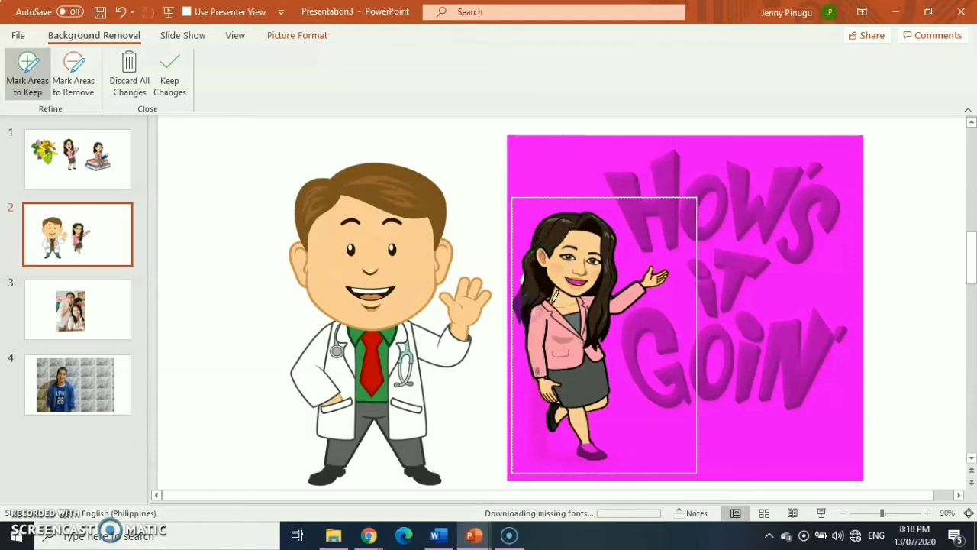
{"action": "left_click", "coordinate": [522, 291]}
{"action": "left_click", "coordinate": [582, 291]}
{"action": "left_click", "coordinate": [603, 439]}
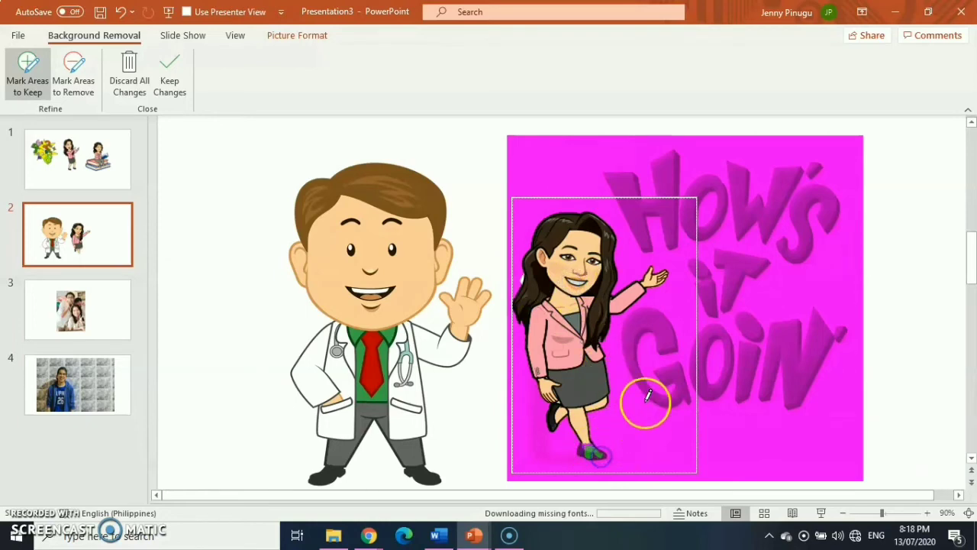
- Zoom in on the slide and switch to marking areas to remove
{"action": "left_click", "coordinate": [927, 513]}
{"action": "left_click", "coordinate": [927, 513]}
{"action": "left_click", "coordinate": [927, 512]}
{"action": "left_click", "coordinate": [927, 513]}
{"action": "left_click", "coordinate": [927, 513]}
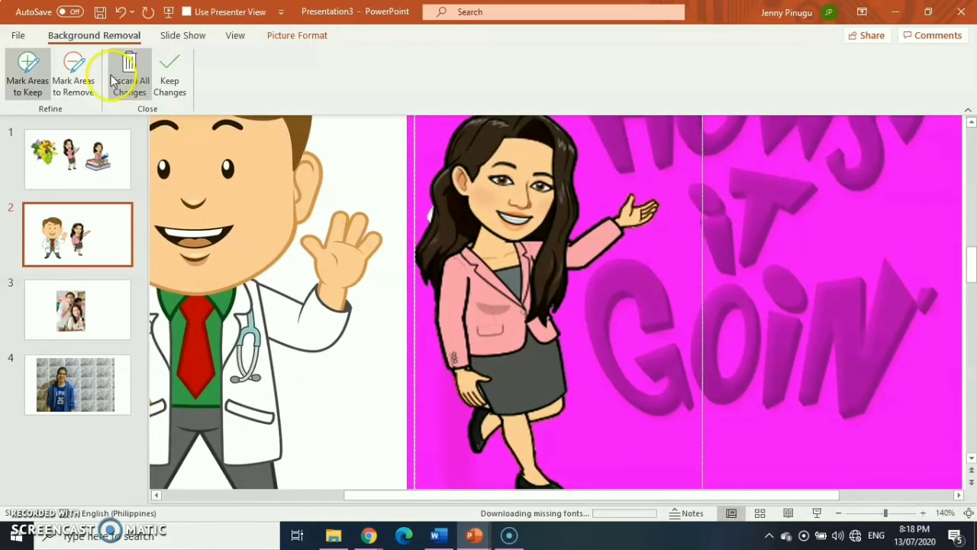
{"action": "left_click", "coordinate": [73, 77]}
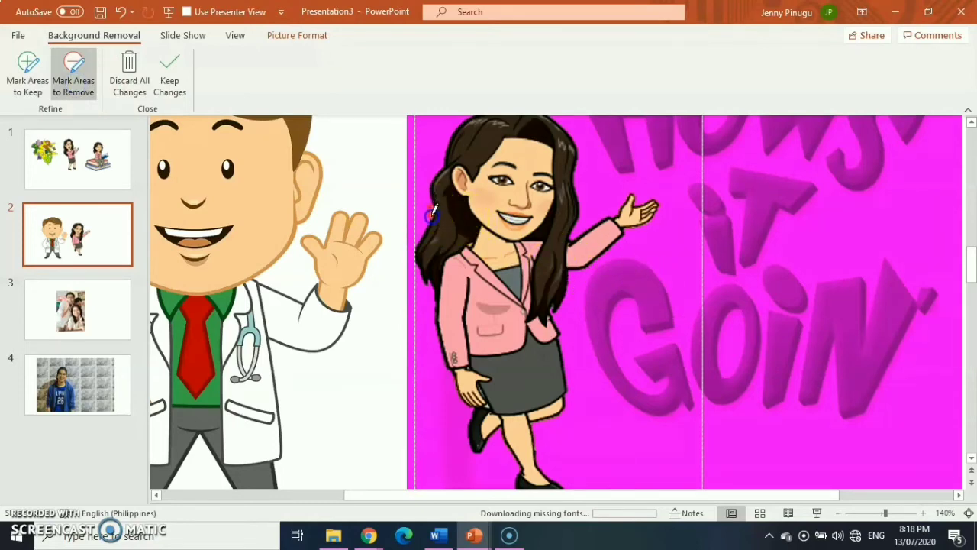
{"action": "scroll", "coordinate": [603, 279], "scroll_direction": "up", "scroll_amount": 2}
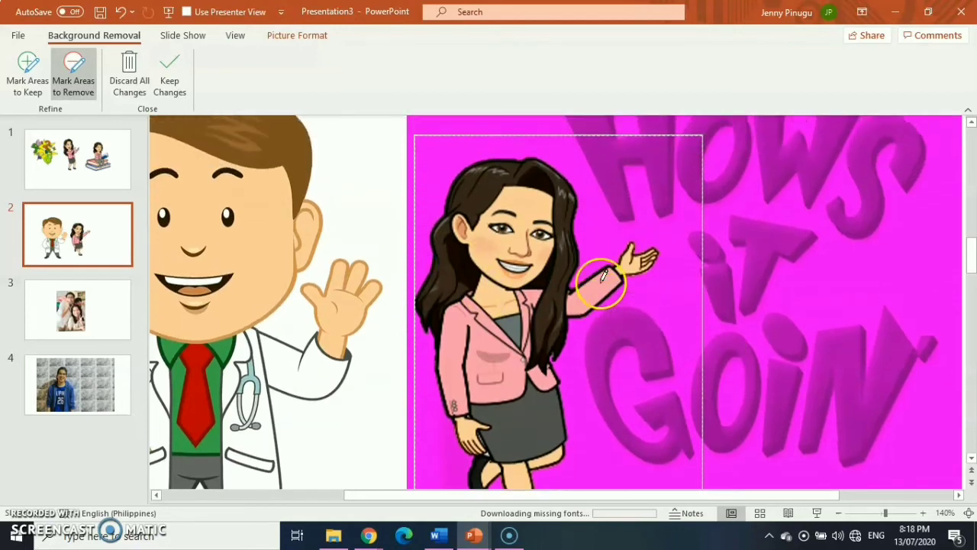
- Keep the background removal, shrink the cut-out to 9.06 cm tall, and copy it
{"action": "left_click", "coordinate": [175, 78]}
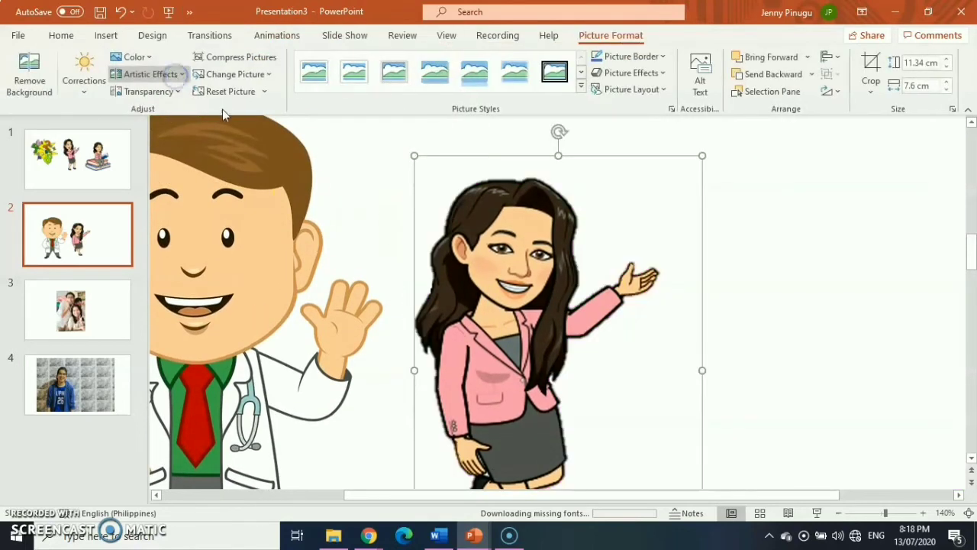
{"action": "scroll", "coordinate": [581, 310], "scroll_direction": "down", "scroll_amount": 1}
{"action": "scroll", "coordinate": [604, 354], "scroll_direction": "down", "scroll_amount": 1}
{"action": "scroll", "coordinate": [538, 266], "scroll_direction": "up", "scroll_amount": 2}
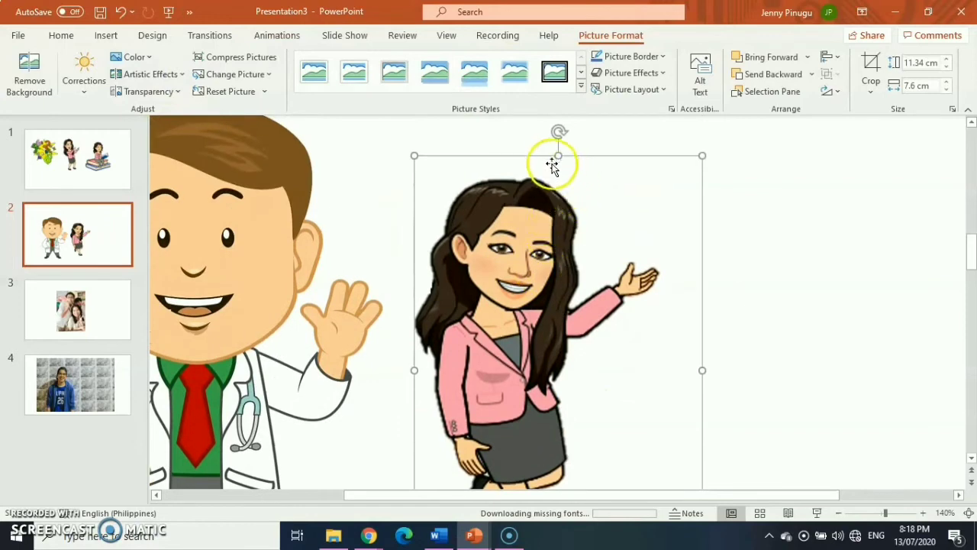
{"action": "left_click_drag", "start_coordinate": [558, 154], "coordinate": [558, 243]}
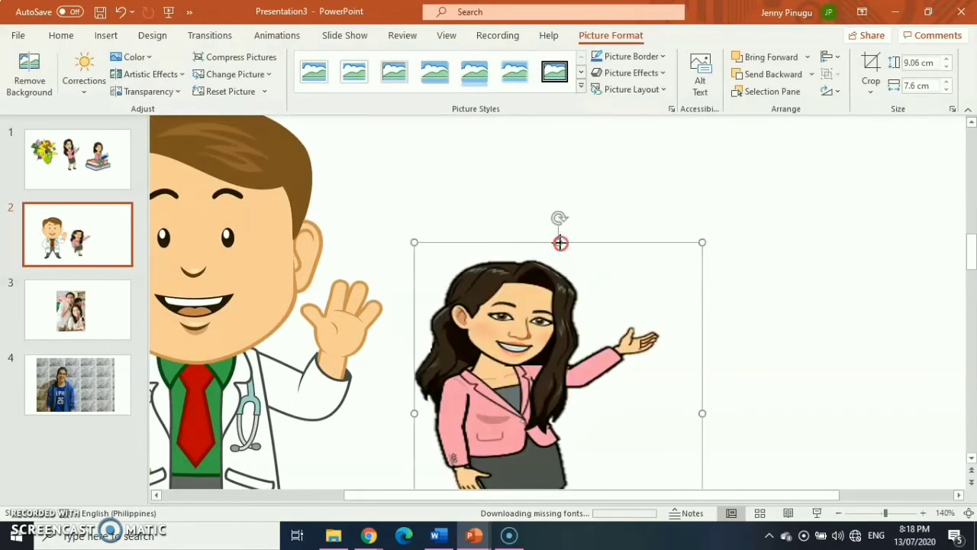
{"action": "right_click", "coordinate": [560, 243]}
{"action": "left_click", "coordinate": [616, 250]}
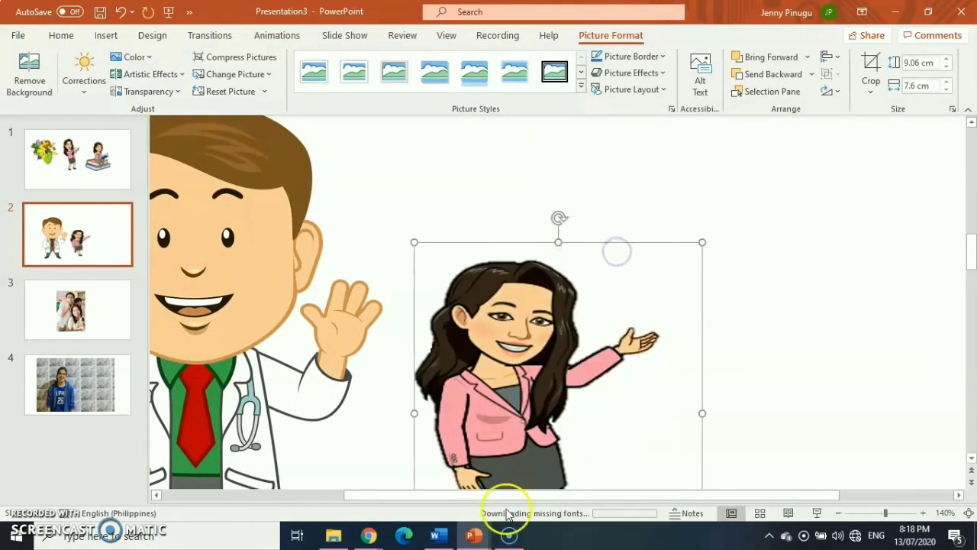
- Paste the standing teacher bitmoji onto slide 1 of Presentation1
{"action": "mouse_move", "coordinate": [473, 535]}
{"action": "left_click", "coordinate": [295, 472]}
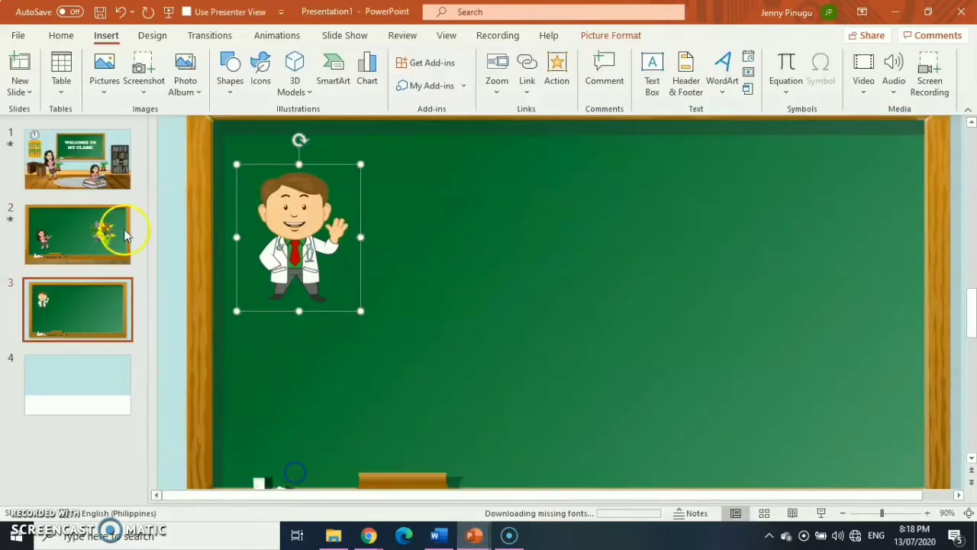
{"action": "left_click", "coordinate": [76, 159]}
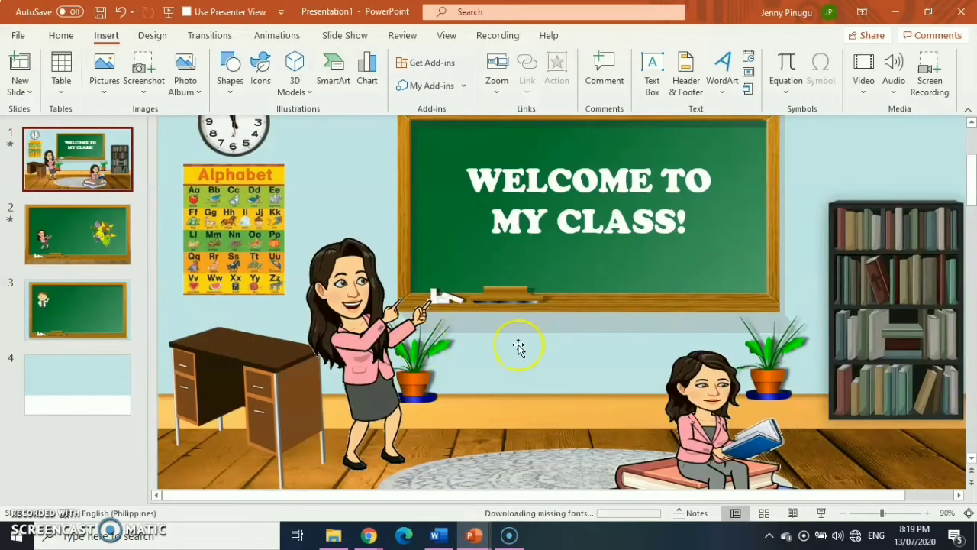
{"action": "right_click", "coordinate": [581, 329]}
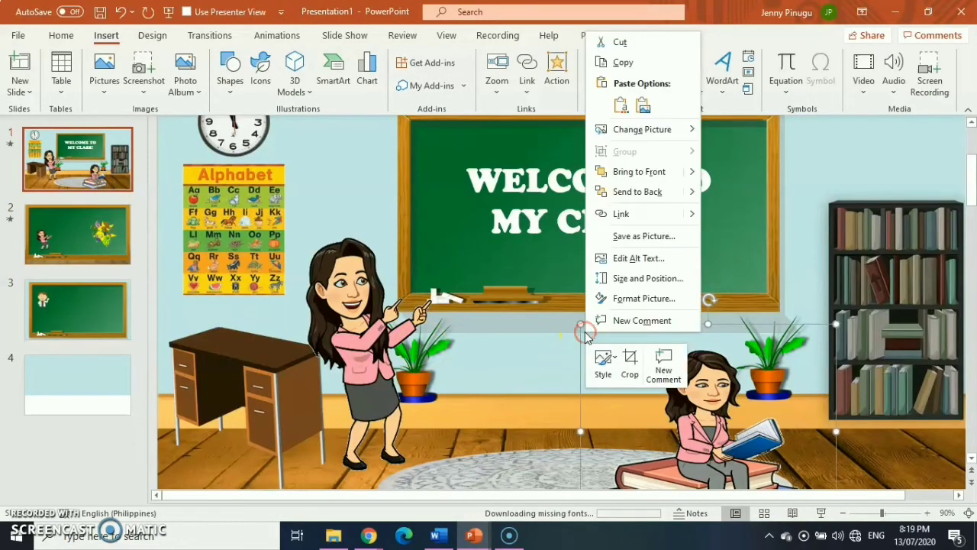
{"action": "left_click", "coordinate": [620, 106]}
{"action": "mouse_move", "coordinate": [668, 352]}
{"action": "left_mouse_down"}
{"action": "mouse_move", "coordinate": [703, 320]}
{"action": "mouse_move", "coordinate": [523, 344]}
{"action": "mouse_move", "coordinate": [542, 347]}
{"action": "left_mouse_up"}
- Flip the pasted teacher and enlarge it beside the bookshelf
{"action": "left_click", "coordinate": [652, 322]}
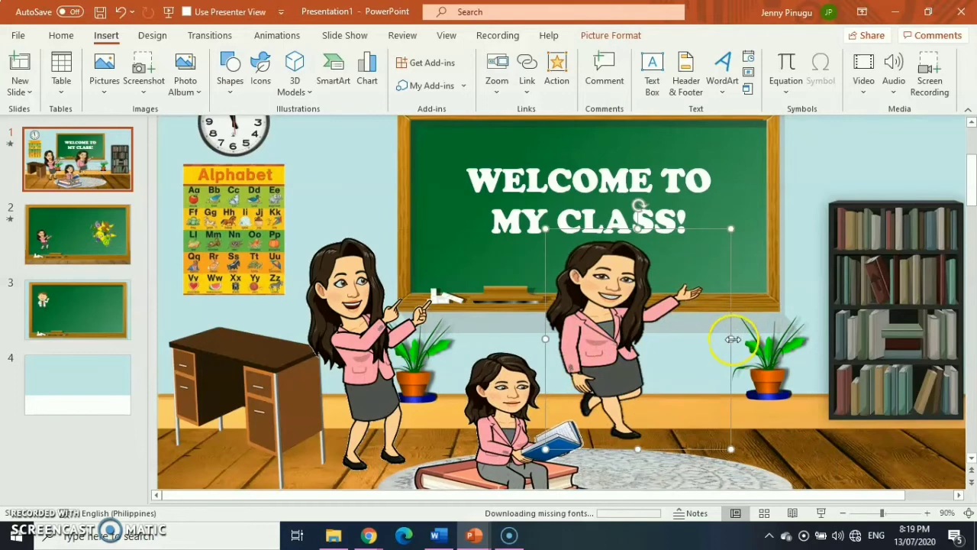
{"action": "left_click_drag", "start_coordinate": [732, 339], "coordinate": [446, 339]}
{"action": "mouse_move", "coordinate": [526, 319]}
{"action": "left_mouse_down"}
{"action": "mouse_move", "coordinate": [675, 321]}
{"action": "mouse_move", "coordinate": [784, 302]}
{"action": "left_mouse_up"}
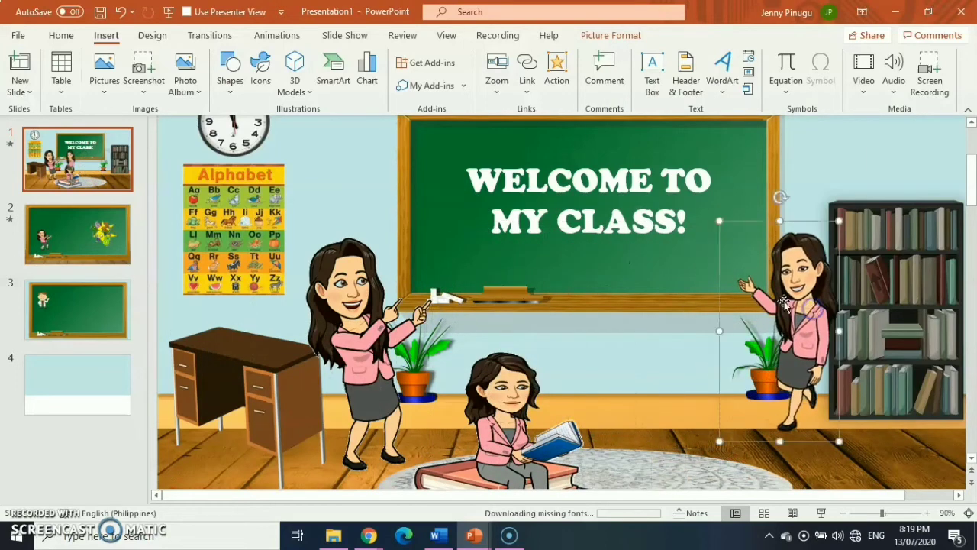
{"action": "left_click", "coordinate": [757, 319]}
{"action": "left_click_drag", "start_coordinate": [723, 330], "coordinate": [676, 331]}
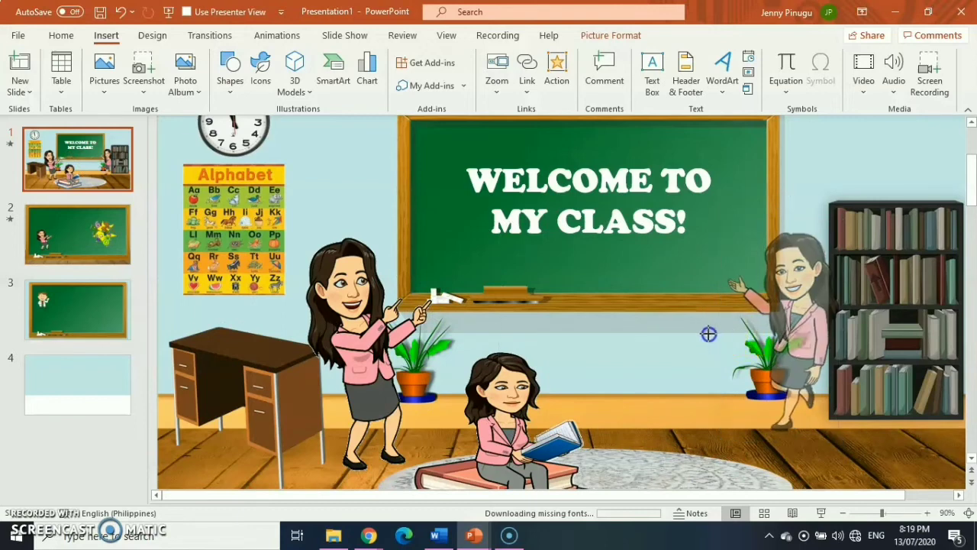
{"action": "left_click", "coordinate": [814, 344]}
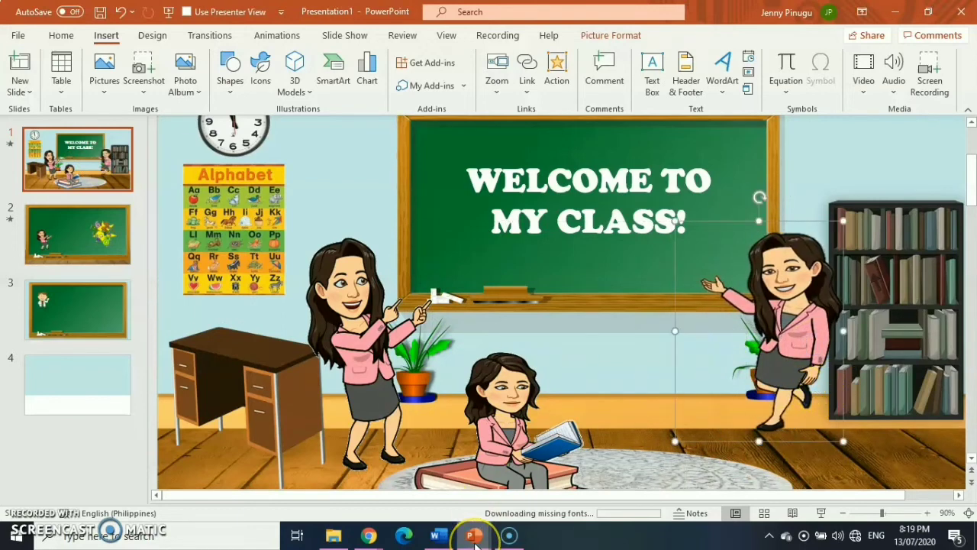
{"action": "mouse_move", "coordinate": [474, 535]}
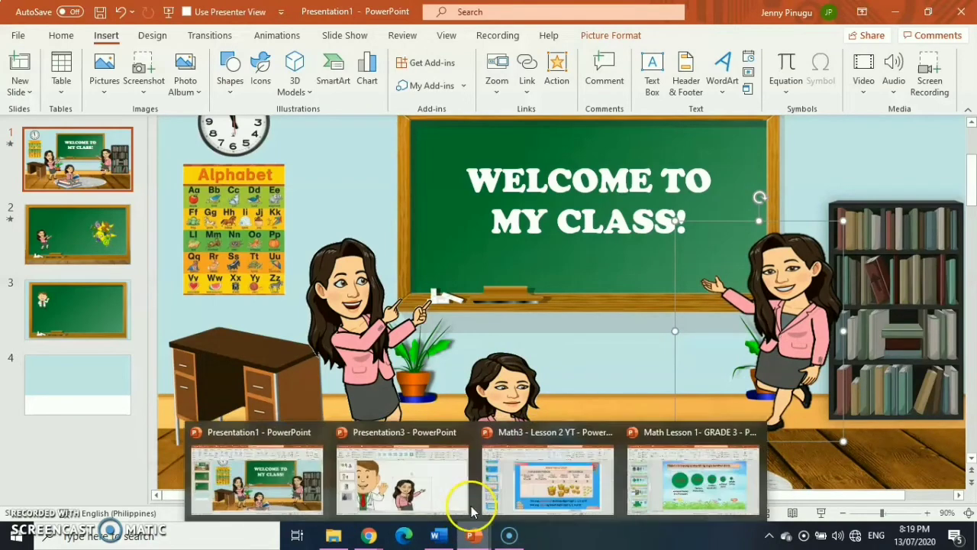
- Open slide 3 in Presentation3 and select the teacher-and-students photo
{"action": "left_click", "coordinate": [461, 498]}
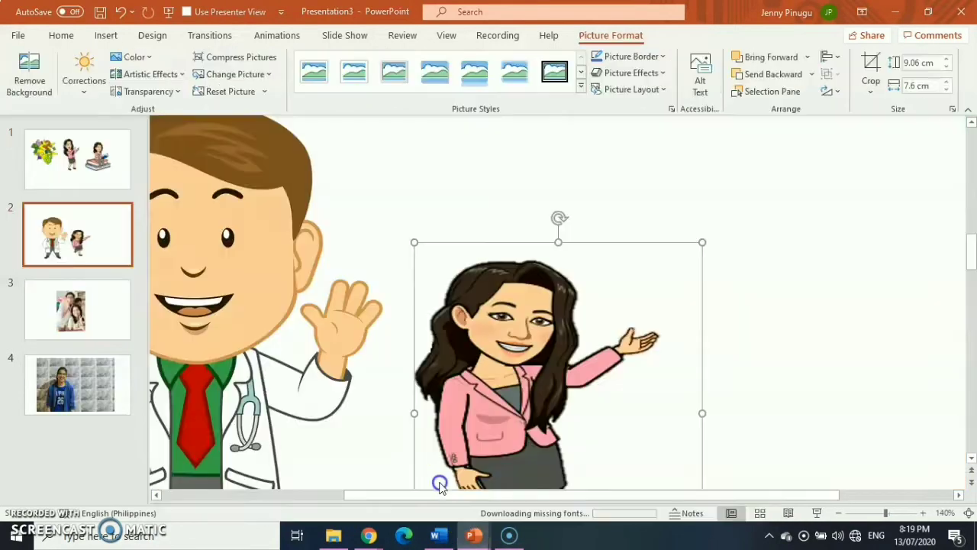
{"action": "left_click", "coordinate": [71, 307]}
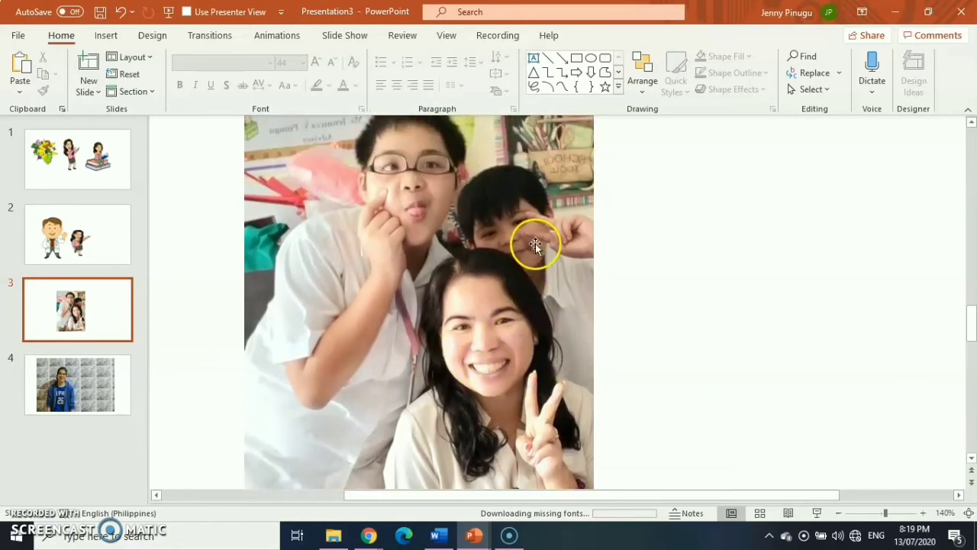
{"action": "left_click", "coordinate": [535, 249]}
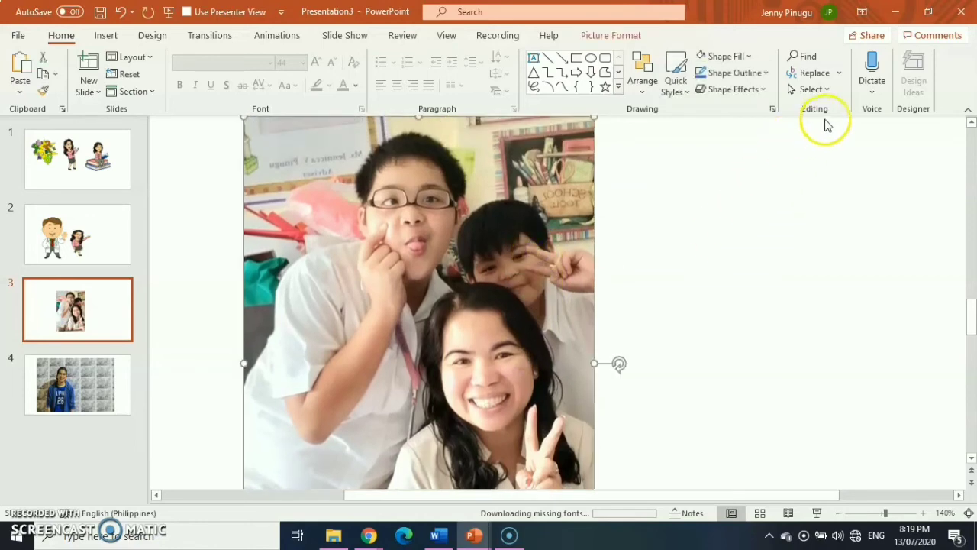
{"action": "left_click", "coordinate": [625, 39]}
- Crop the photo to just the smiling teacher, 5.84 cm wide
{"action": "left_click", "coordinate": [869, 64]}
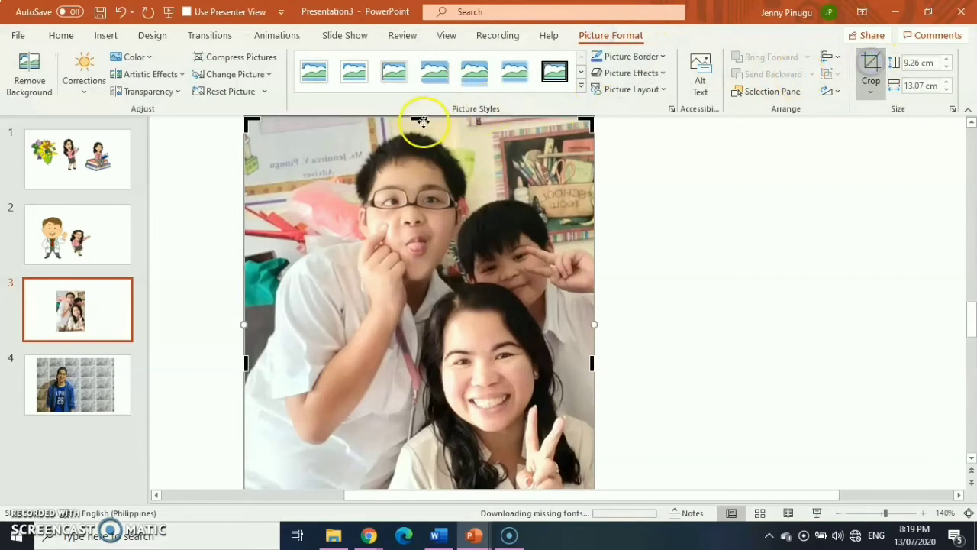
{"action": "left_click_drag", "start_coordinate": [420, 122], "coordinate": [421, 261]}
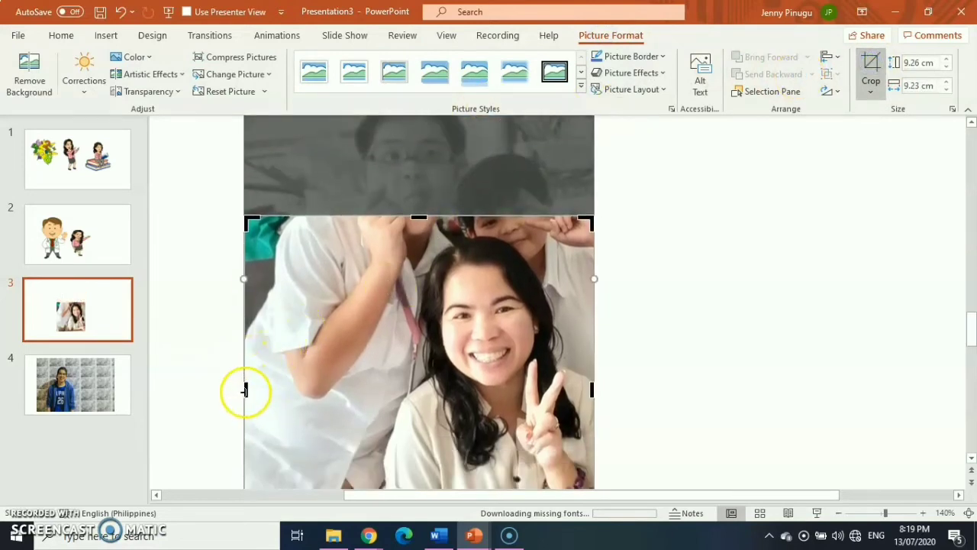
{"action": "left_click_drag", "start_coordinate": [246, 391], "coordinate": [373, 396]}
{"action": "scroll", "coordinate": [458, 359], "scroll_direction": "down", "scroll_amount": 2}
{"action": "scroll", "coordinate": [496, 397], "scroll_direction": "down", "scroll_amount": 1}
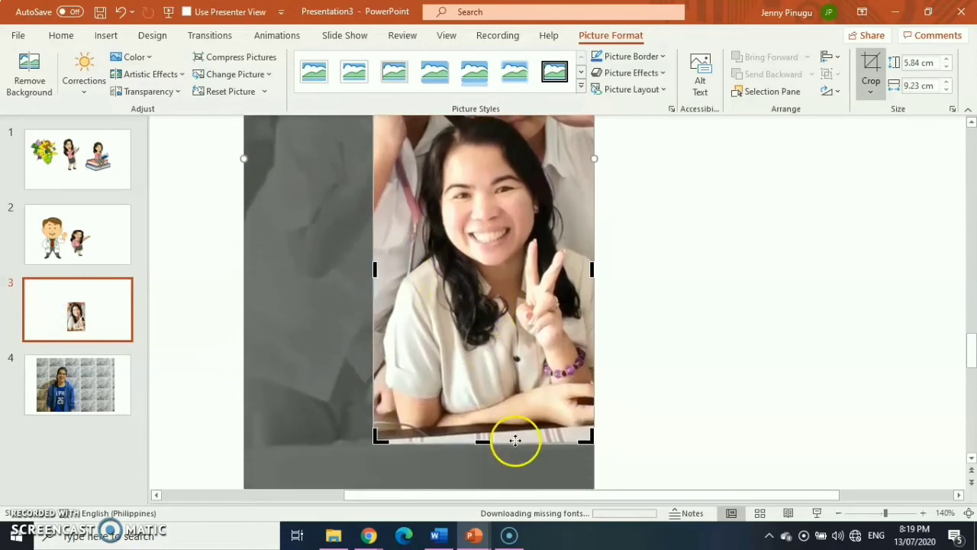
{"action": "left_click_drag", "start_coordinate": [484, 443], "coordinate": [484, 426]}
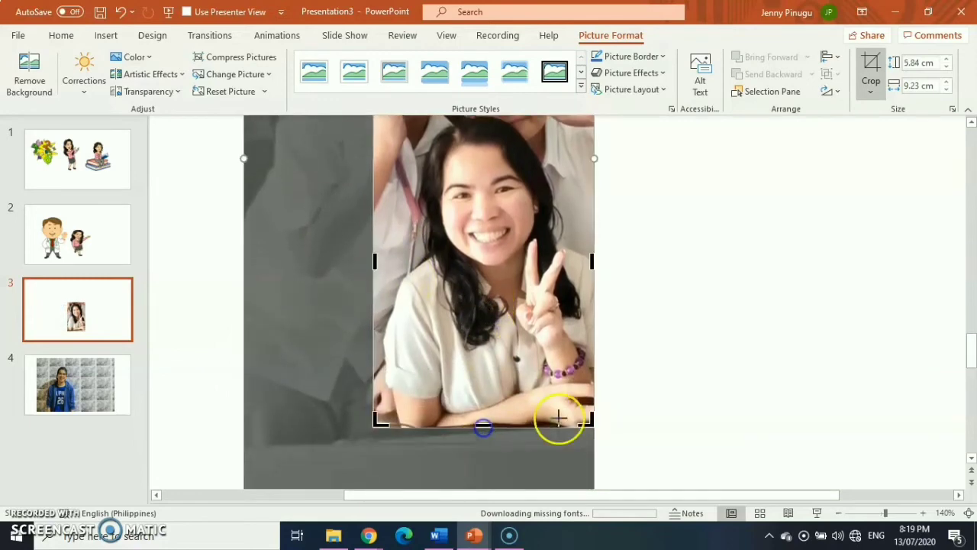
{"action": "left_click", "coordinate": [651, 346]}
{"action": "left_click", "coordinate": [449, 306]}
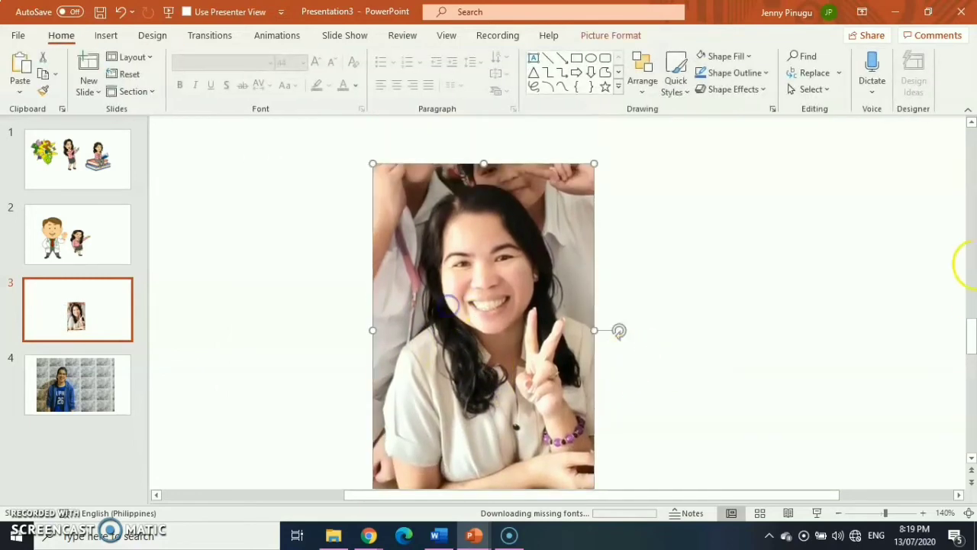
{"action": "left_click", "coordinate": [615, 36]}
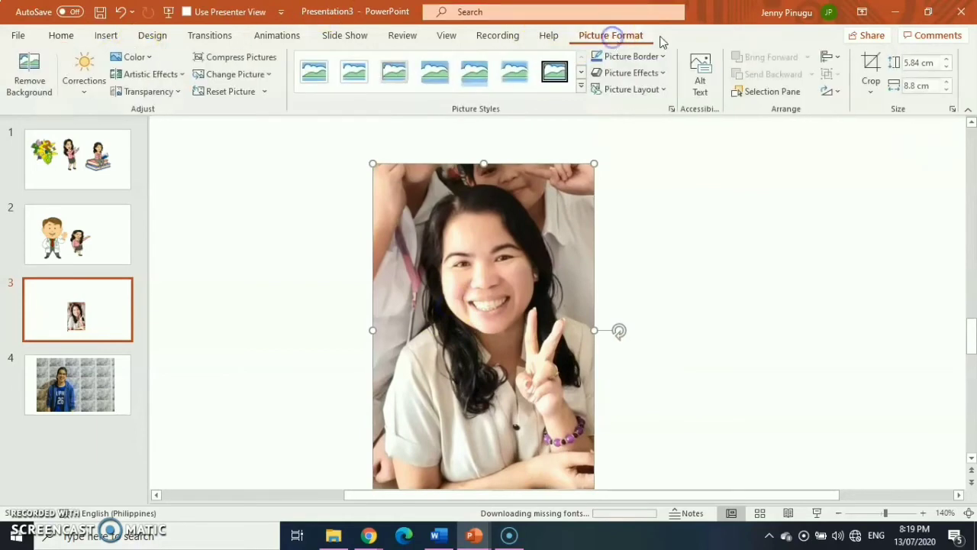
- Start background removal and mark the teacher's shoulder, shirt, hair and body to keep
{"action": "left_click", "coordinate": [38, 76]}
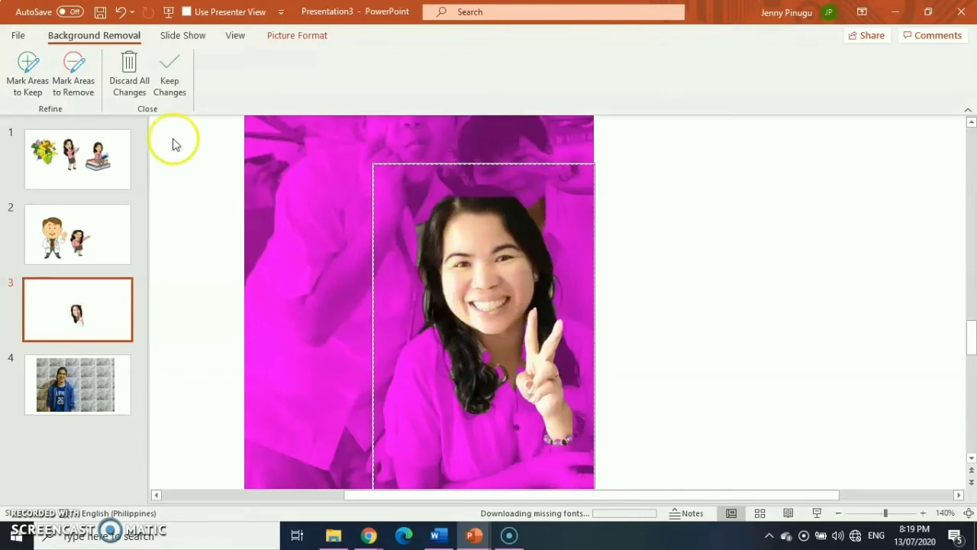
{"action": "left_click", "coordinate": [25, 75]}
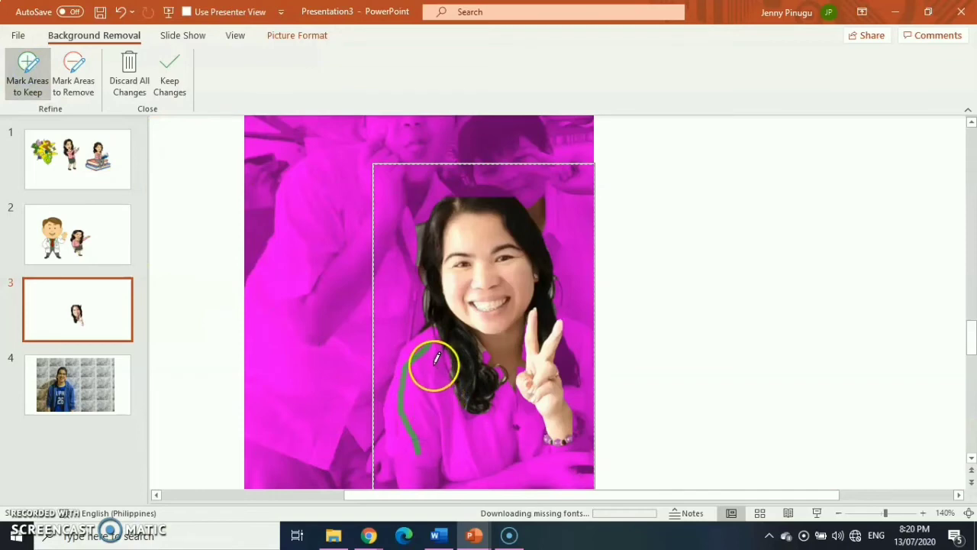
{"action": "left_click_drag", "start_coordinate": [441, 391], "coordinate": [434, 339]}
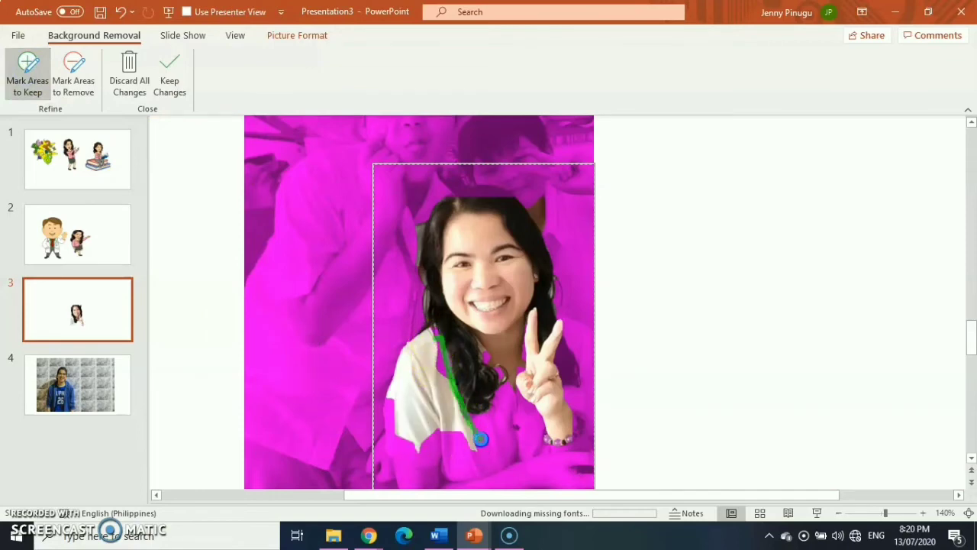
{"action": "left_click_drag", "start_coordinate": [480, 439], "coordinate": [480, 439]}
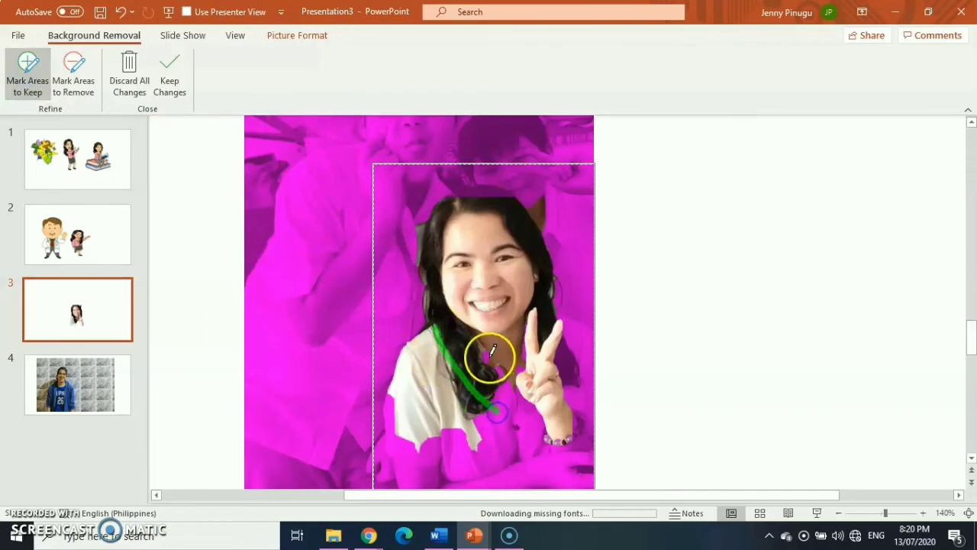
{"action": "left_click_drag", "start_coordinate": [487, 353], "coordinate": [519, 438]}
{"action": "left_click_drag", "start_coordinate": [533, 349], "coordinate": [513, 458]}
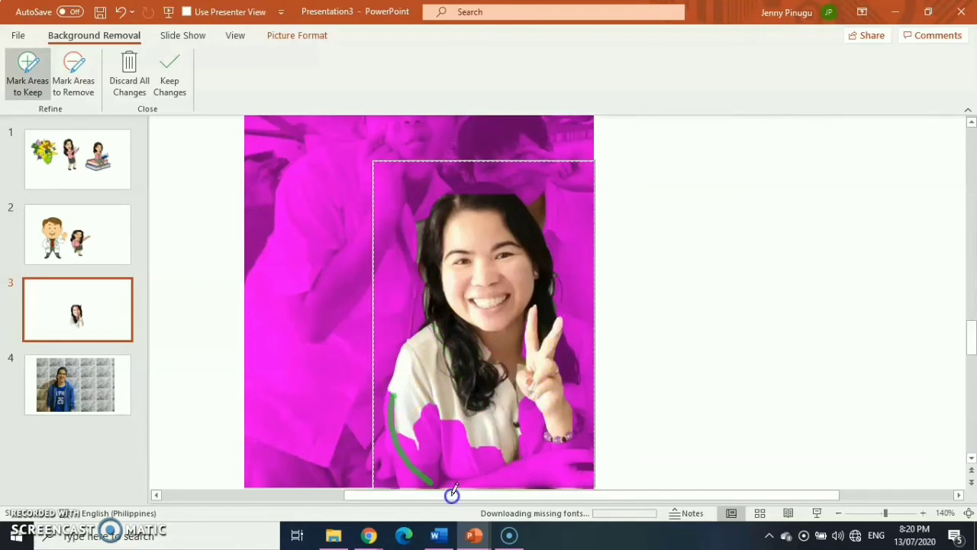
{"action": "left_click_drag", "start_coordinate": [423, 413], "coordinate": [471, 449]}
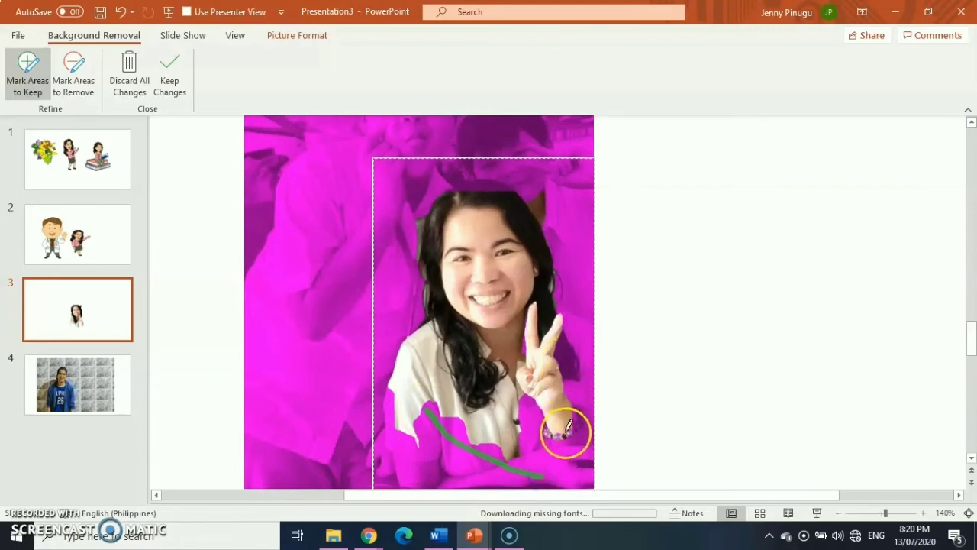
{"action": "left_click_drag", "start_coordinate": [564, 436], "coordinate": [565, 357]}
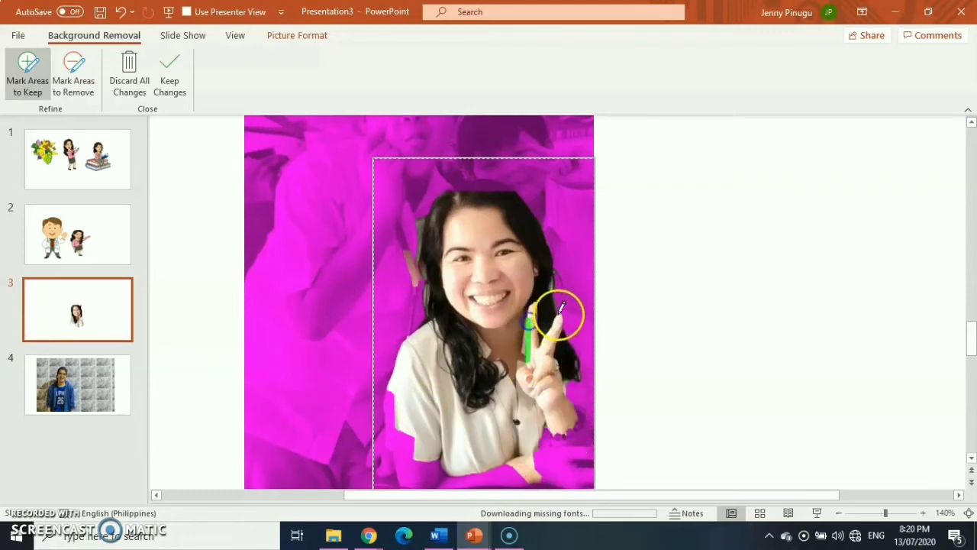
{"action": "mouse_move", "coordinate": [578, 420]}
{"action": "left_mouse_down"}
{"action": "mouse_move", "coordinate": [565, 307]}
{"action": "mouse_move", "coordinate": [590, 348]}
{"action": "left_mouse_up"}
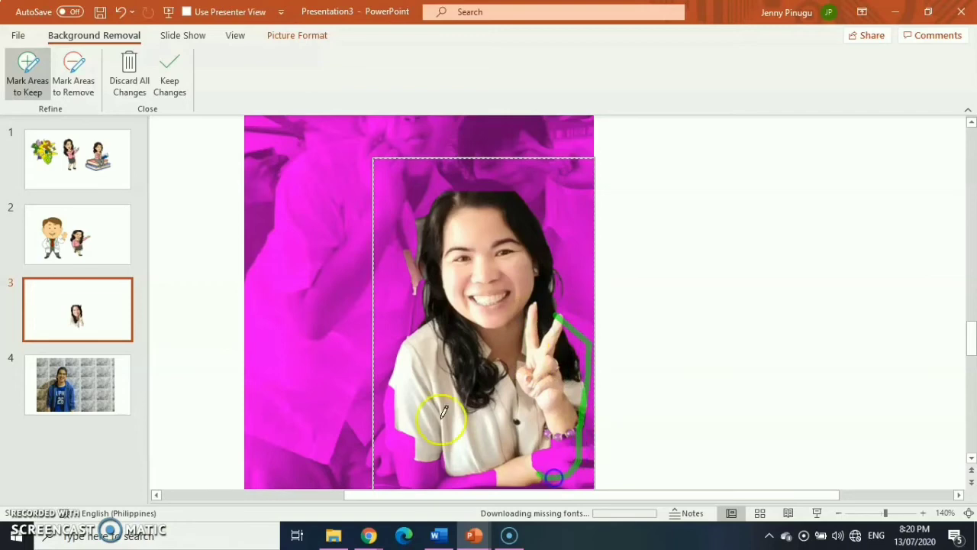
- Keep the rest of her shirt, face, top of head, folded arm and raised hand
{"action": "mouse_move", "coordinate": [390, 394]}
{"action": "left_mouse_down"}
{"action": "mouse_move", "coordinate": [409, 459]}
{"action": "mouse_move", "coordinate": [505, 484]}
{"action": "left_mouse_up"}
{"action": "scroll", "coordinate": [534, 480], "scroll_direction": "down", "scroll_amount": 1}
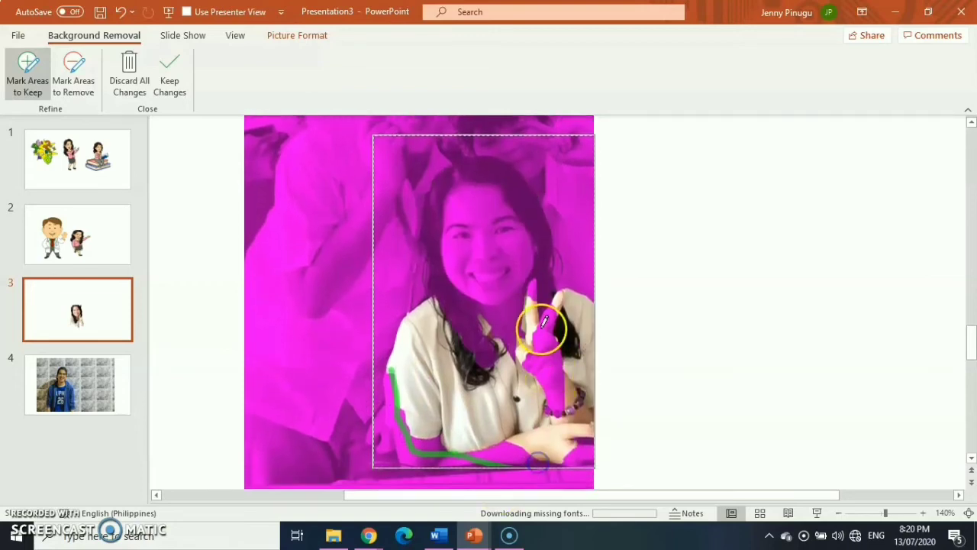
{"action": "left_click_drag", "start_coordinate": [535, 284], "coordinate": [531, 304]}
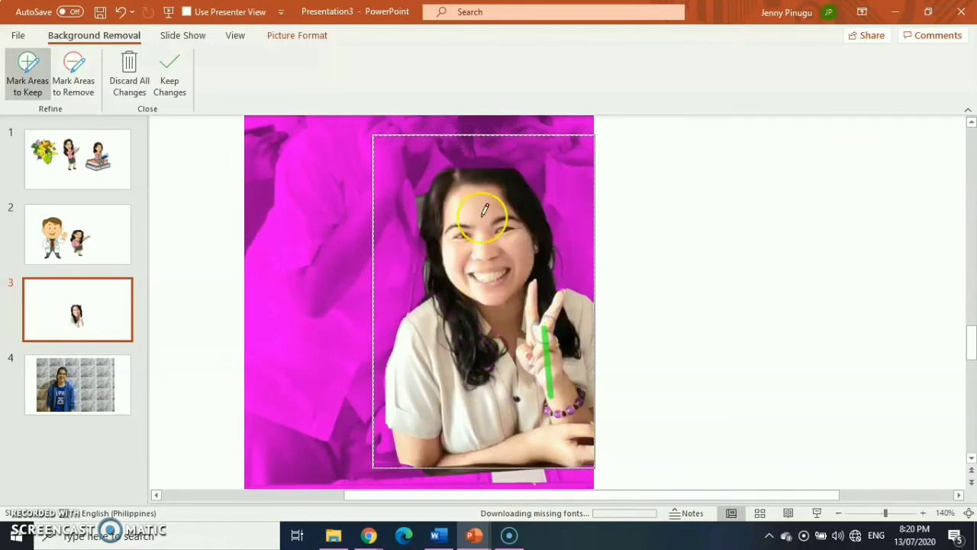
{"action": "mouse_move", "coordinate": [450, 165]}
{"action": "left_mouse_down"}
{"action": "mouse_move", "coordinate": [500, 166]}
{"action": "mouse_move", "coordinate": [498, 159]}
{"action": "left_mouse_up"}
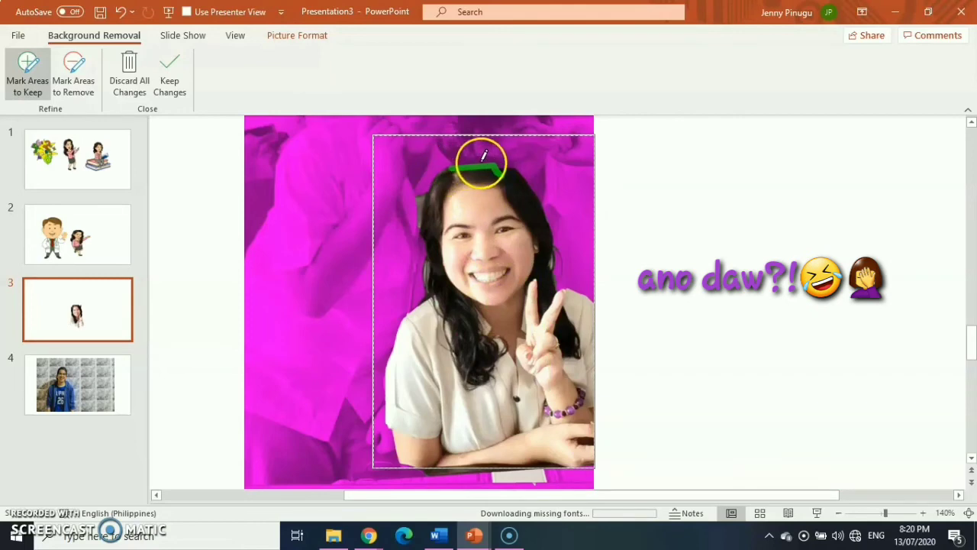
{"action": "left_click_drag", "start_coordinate": [532, 236], "coordinate": [584, 433]}
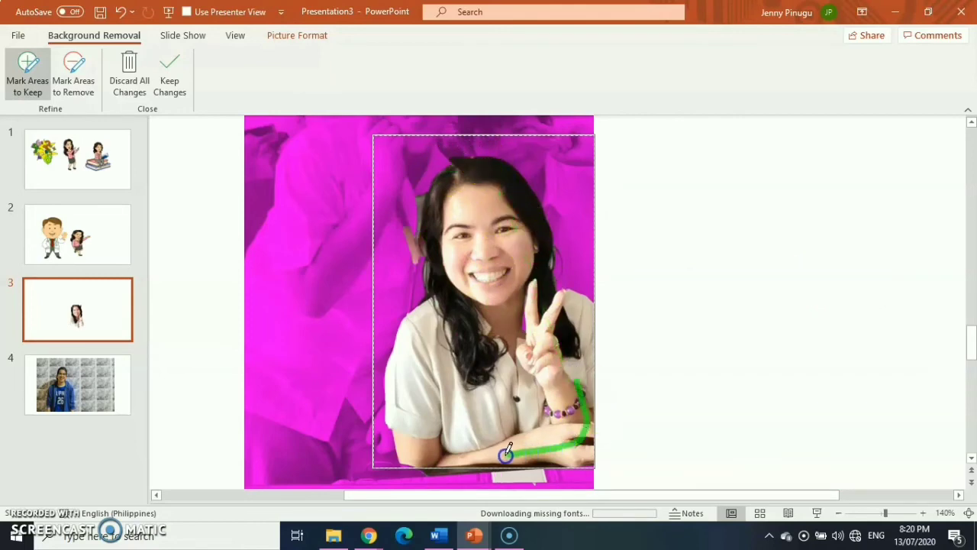
{"action": "mouse_move", "coordinate": [398, 461]}
{"action": "left_mouse_down"}
{"action": "mouse_move", "coordinate": [516, 471]}
{"action": "mouse_move", "coordinate": [526, 457]}
{"action": "left_mouse_up"}
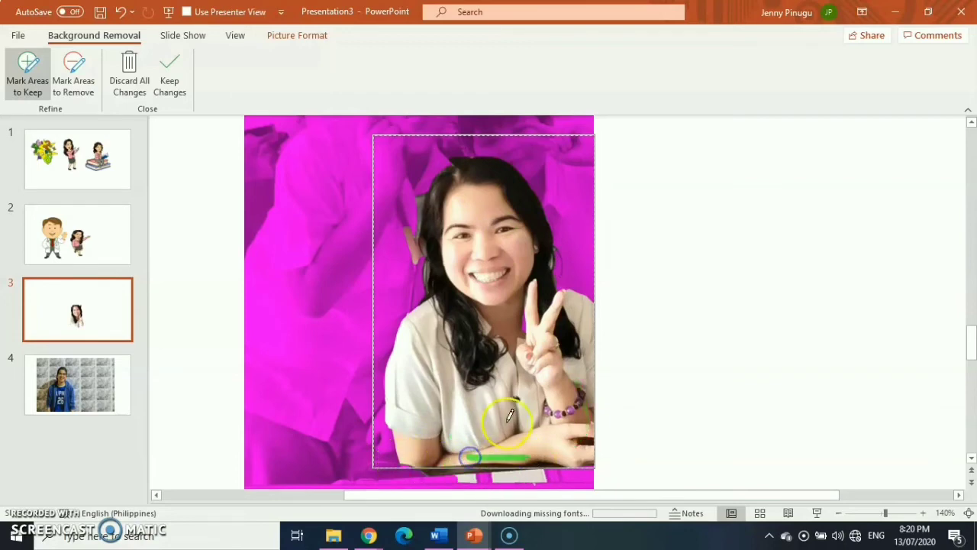
{"action": "left_click", "coordinate": [525, 311]}
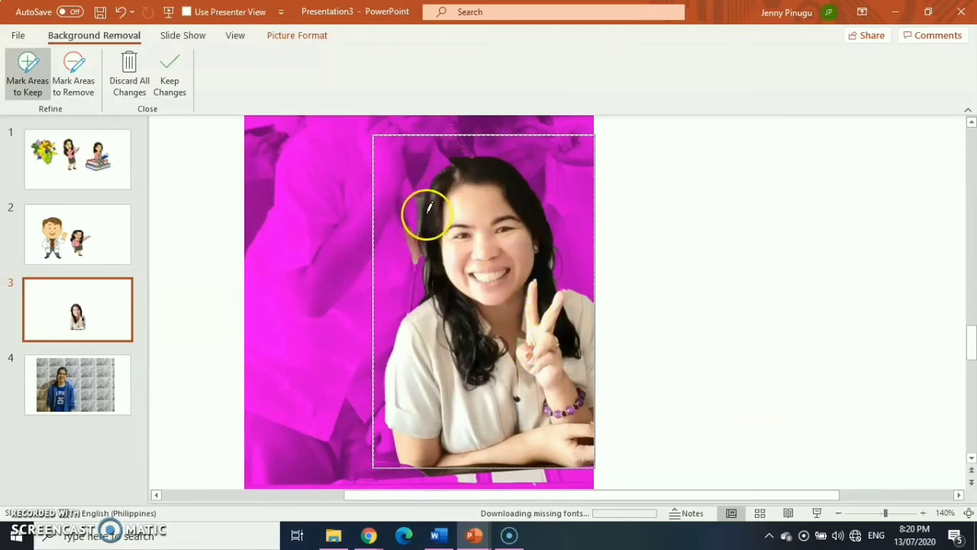
{"action": "left_click", "coordinate": [73, 73]}
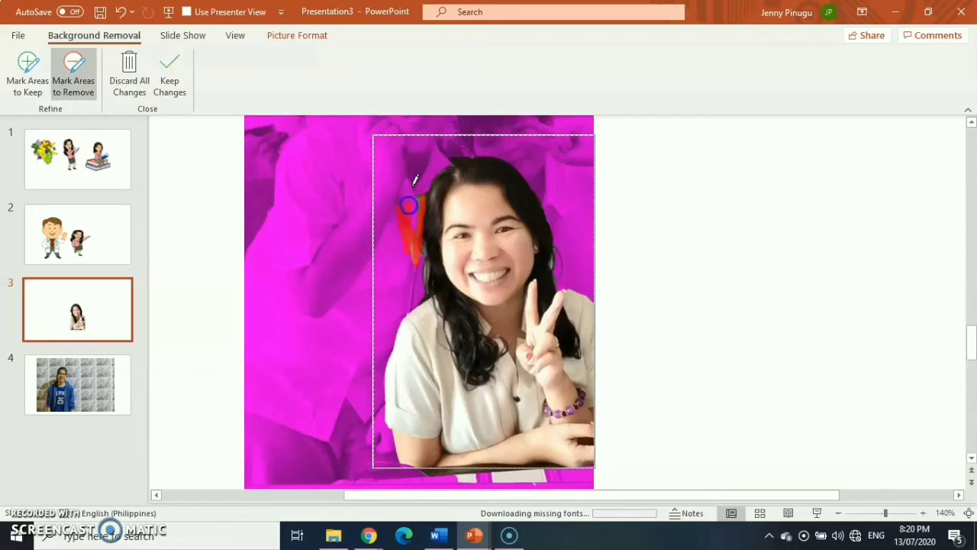
- Mark the leftover patch above her hair for removal and apply the background removal
{"action": "left_click", "coordinate": [449, 159]}
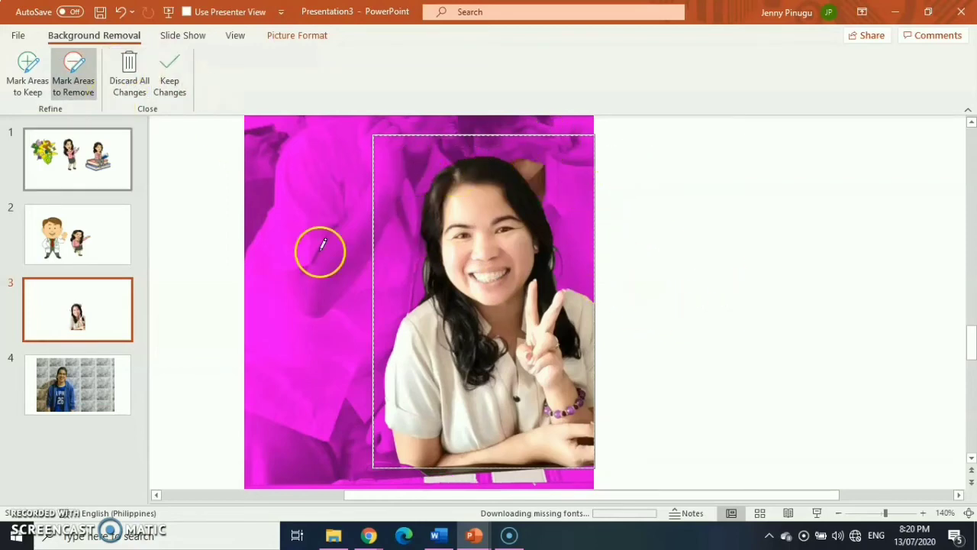
{"action": "scroll", "coordinate": [565, 330], "scroll_direction": "down", "scroll_amount": 1}
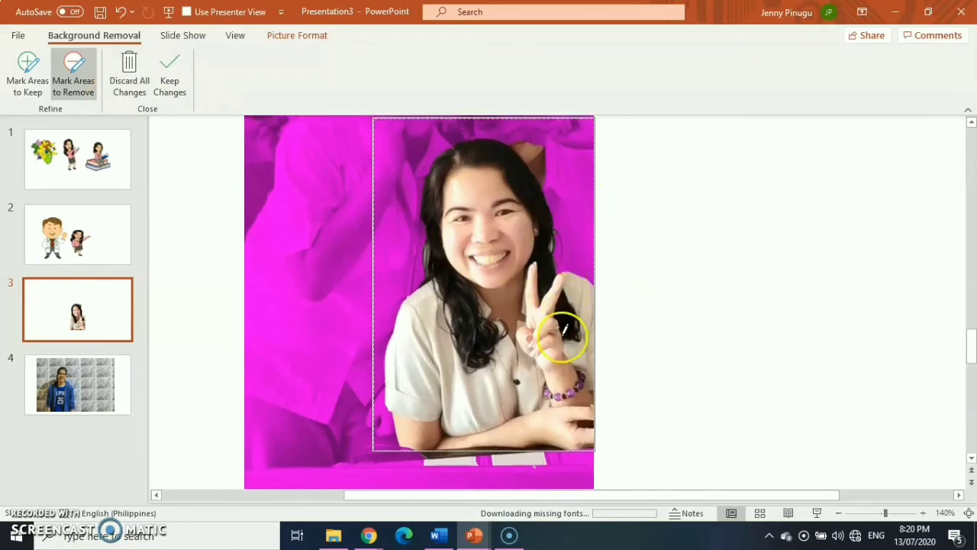
{"action": "scroll", "coordinate": [565, 330], "scroll_direction": "up", "scroll_amount": 3}
{"action": "left_click", "coordinate": [171, 79]}
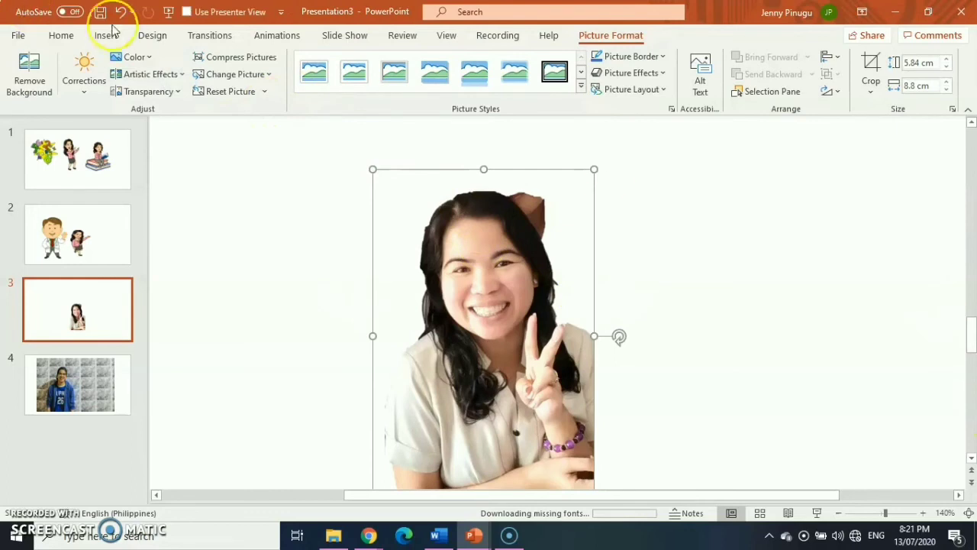
{"action": "left_click", "coordinate": [119, 12]}
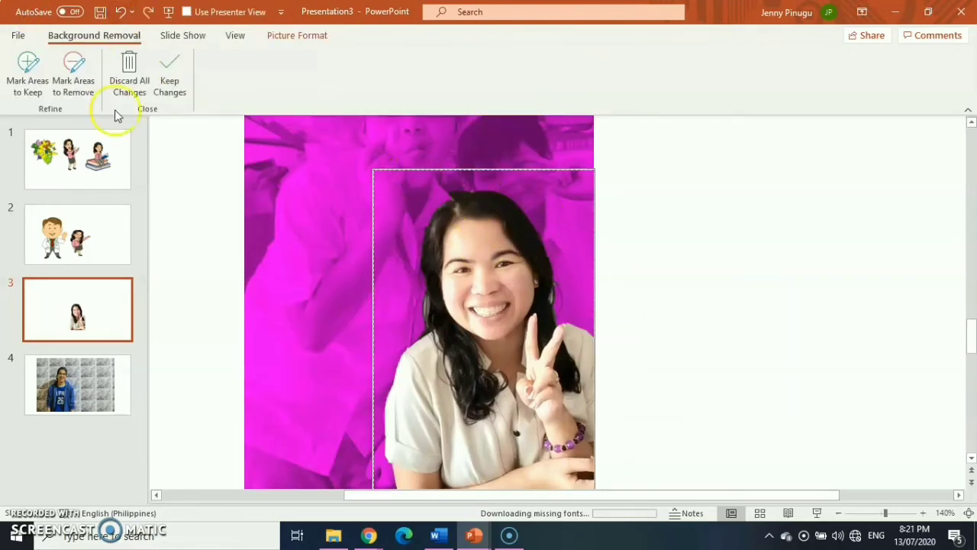
{"action": "left_click", "coordinate": [73, 81]}
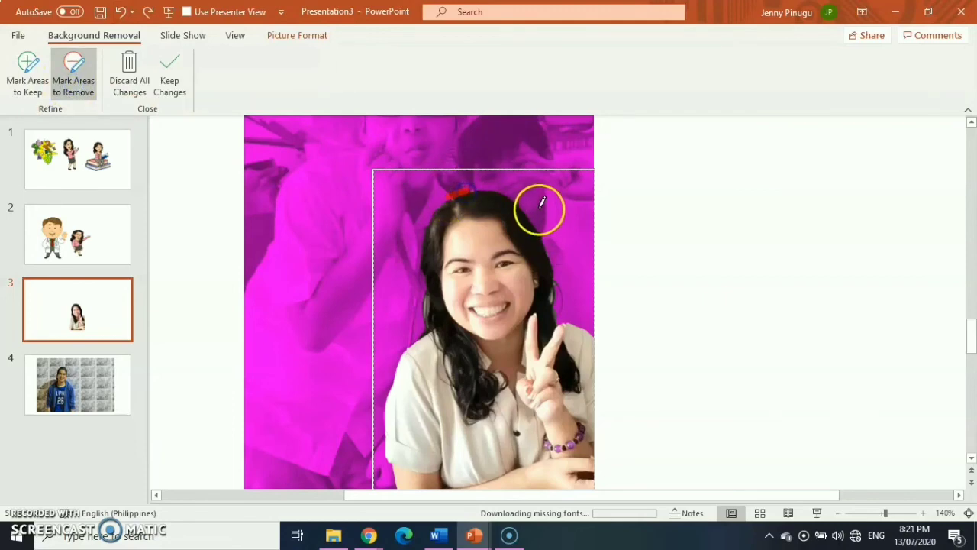
{"action": "left_click_drag", "start_coordinate": [539, 202], "coordinate": [553, 216]}
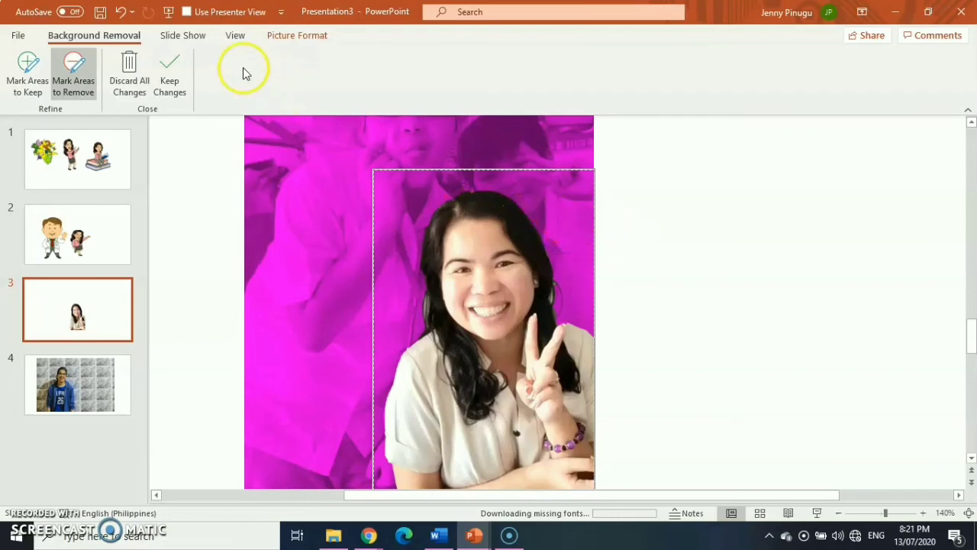
{"action": "left_click", "coordinate": [172, 76]}
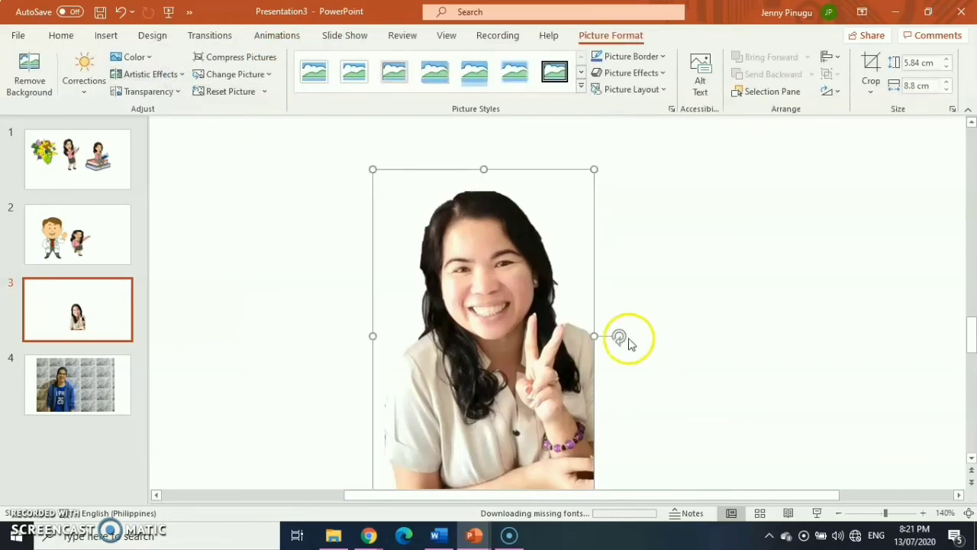
- Trim the cut-out from the top to 6.45 cm tall at 5.84 cm wide, then copy it
{"action": "scroll", "coordinate": [529, 270], "scroll_direction": "down", "scroll_amount": 1}
{"action": "scroll", "coordinate": [519, 260], "scroll_direction": "up", "scroll_amount": 1}
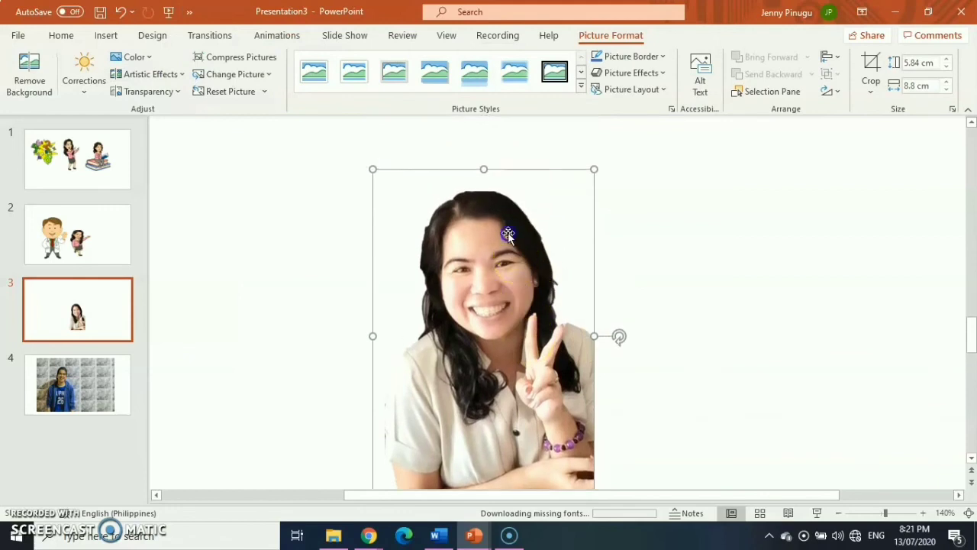
{"action": "left_click_drag", "start_coordinate": [484, 170], "coordinate": [486, 257]}
{"action": "left_click_drag", "start_coordinate": [517, 352], "coordinate": [502, 258]}
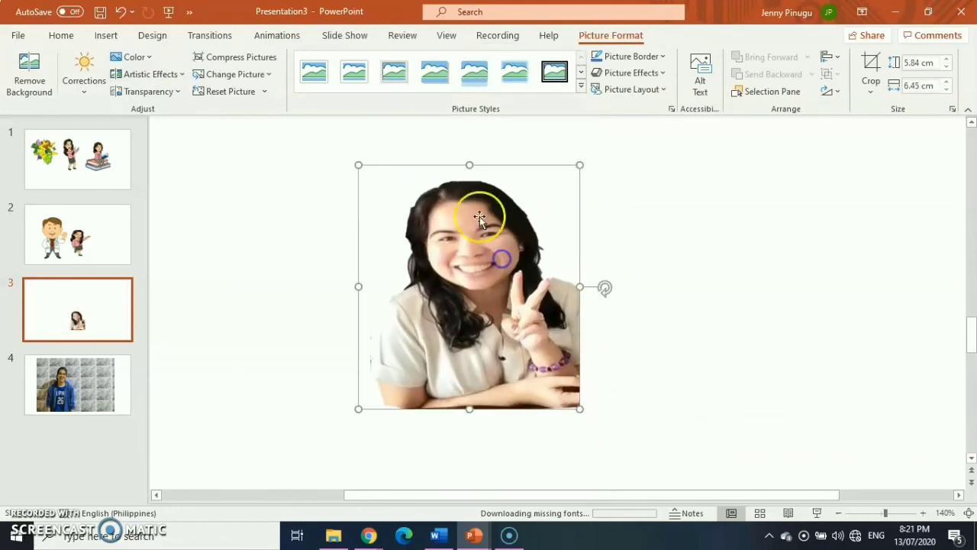
{"action": "right_click", "coordinate": [470, 166]}
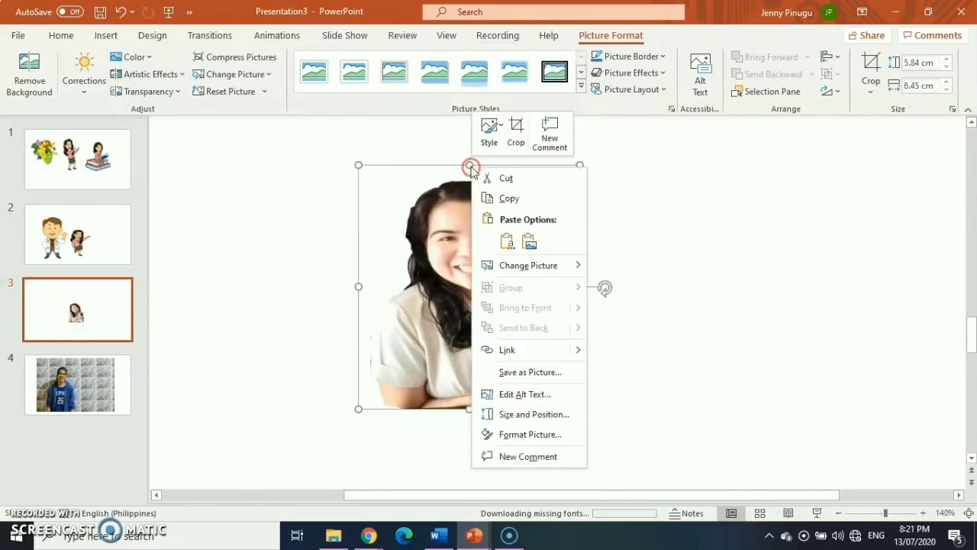
{"action": "left_click", "coordinate": [508, 198]}
{"action": "mouse_move", "coordinate": [474, 535]}
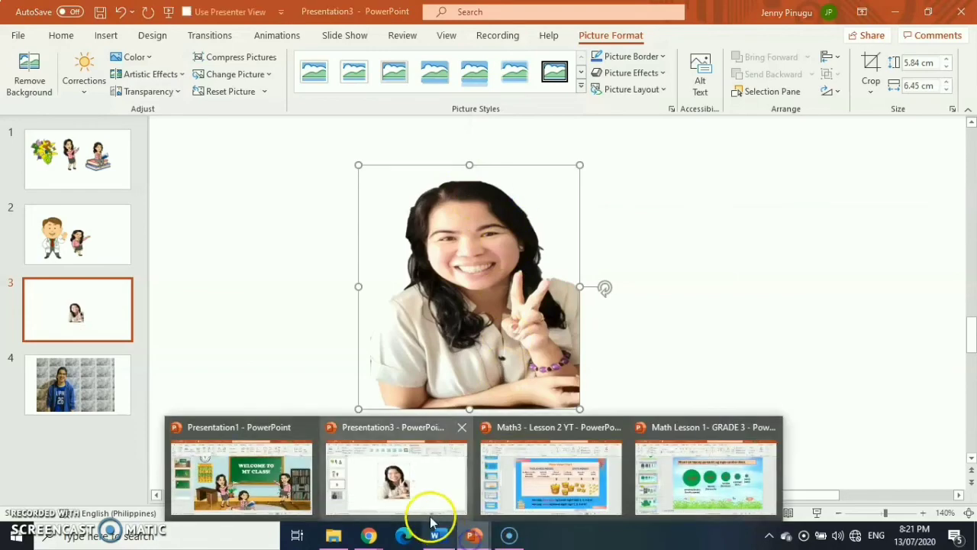
- In Presentation1, move the WELCOME TO MY CLASS! text up and left on the chalkboard
{"action": "left_click", "coordinate": [271, 475]}
{"action": "left_click", "coordinate": [648, 187]}
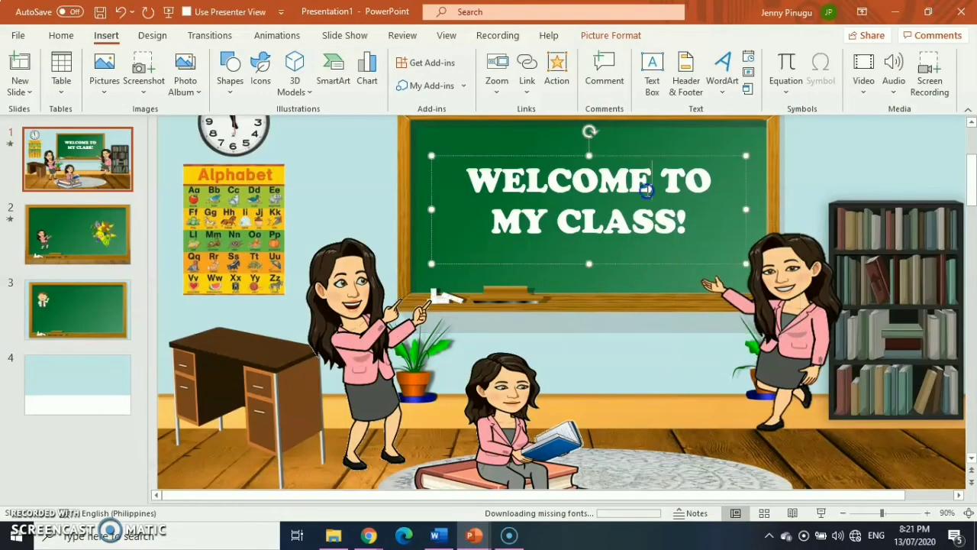
{"action": "left_click_drag", "start_coordinate": [683, 156], "coordinate": [638, 132]}
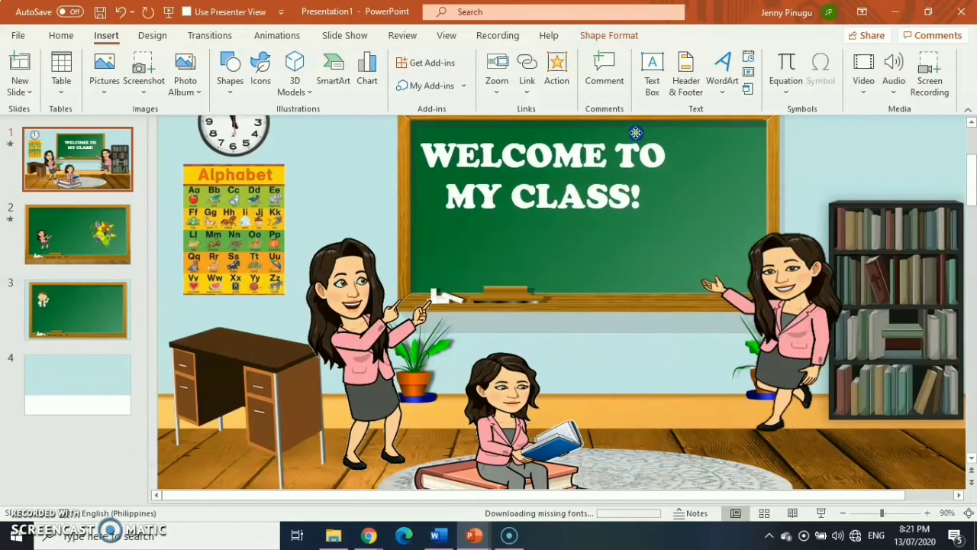
- Paste the teacher's cut-out photo at the chalkboard's lower right, slightly shortened
{"action": "right_click", "coordinate": [665, 264]}
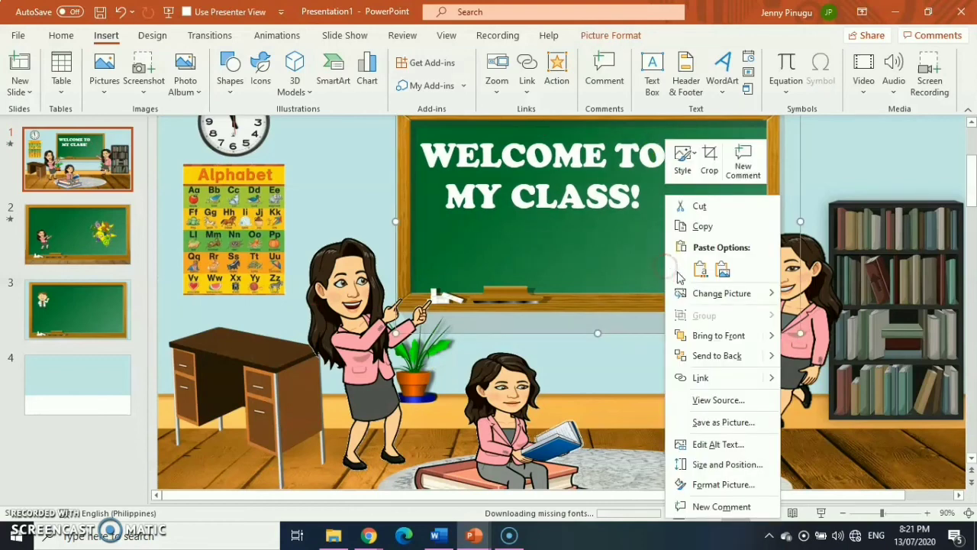
{"action": "left_click", "coordinate": [700, 269]}
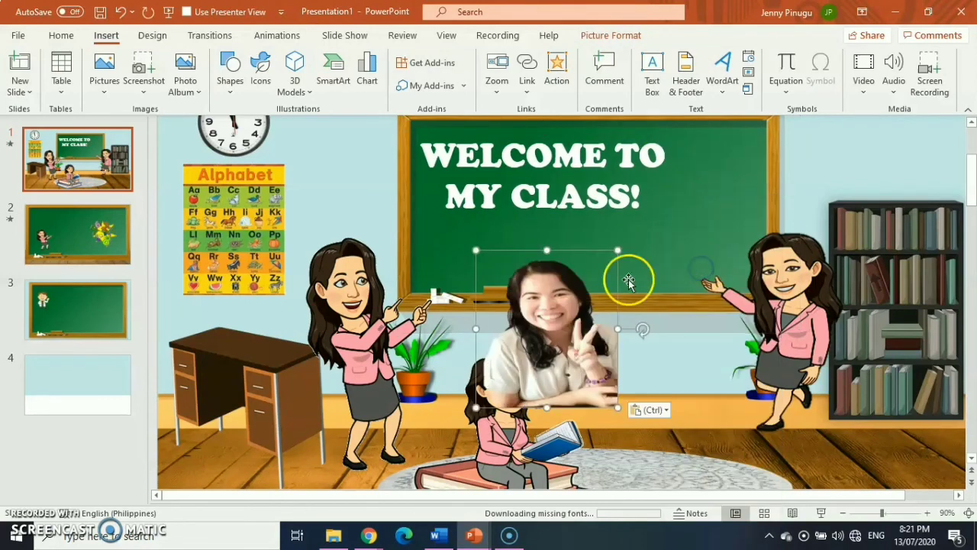
{"action": "left_click_drag", "start_coordinate": [575, 308], "coordinate": [688, 222]}
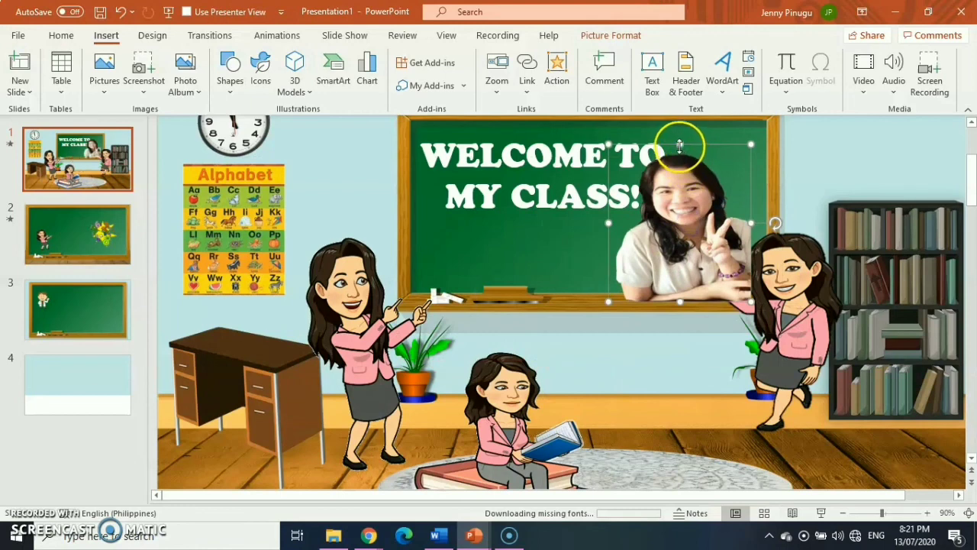
{"action": "left_click_drag", "start_coordinate": [678, 144], "coordinate": [680, 200]}
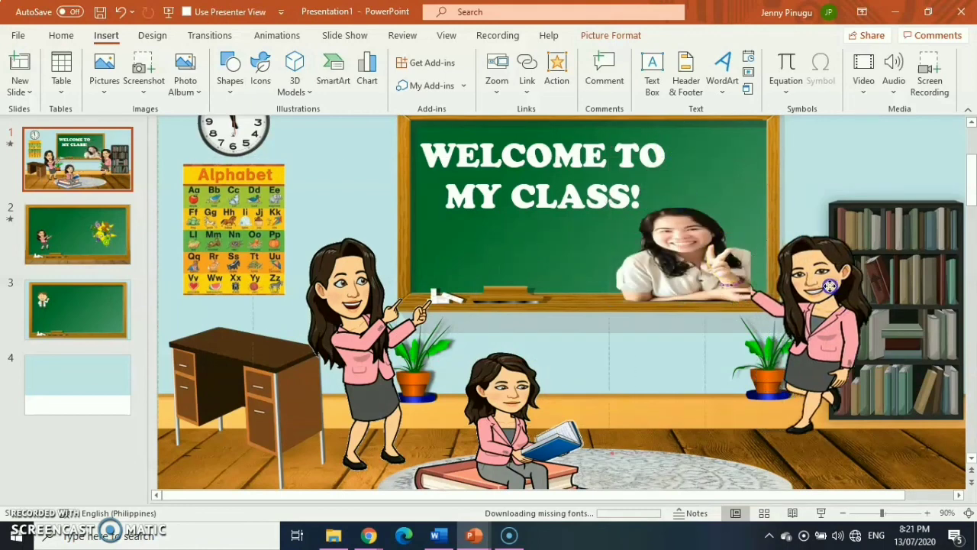
{"action": "left_click_drag", "start_coordinate": [690, 265], "coordinate": [704, 262]}
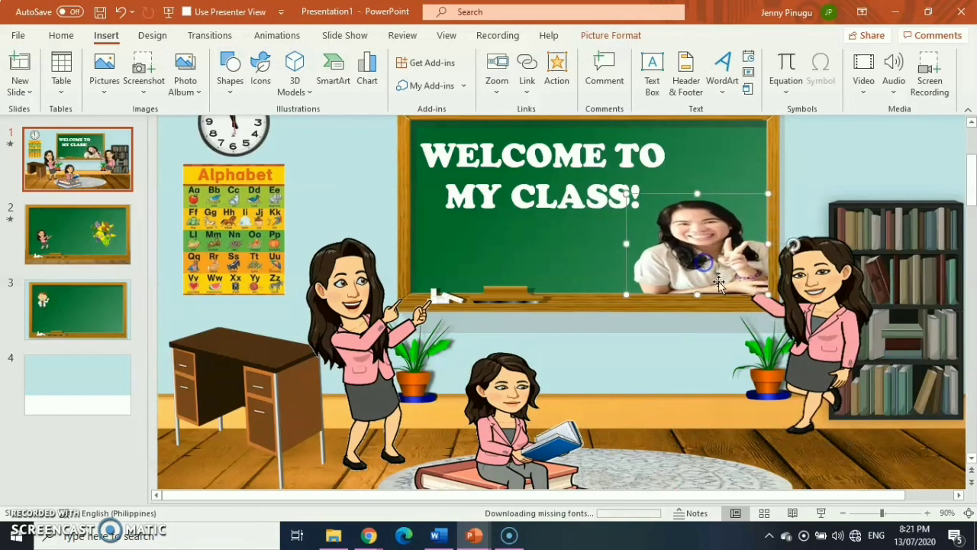
- Move the right-hand waving teacher bitmoji further right
{"action": "left_click_drag", "start_coordinate": [815, 338], "coordinate": [869, 341]}
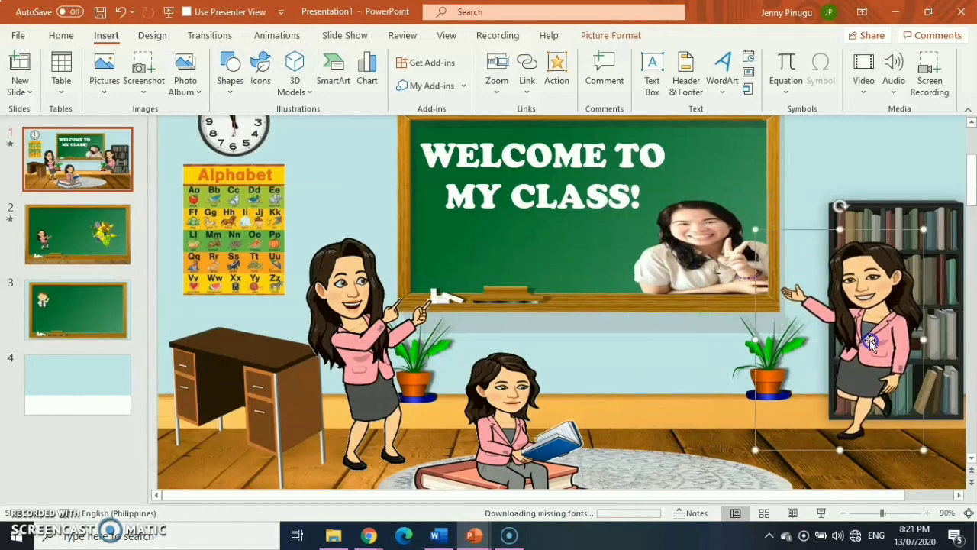
{"action": "left_click", "coordinate": [691, 260]}
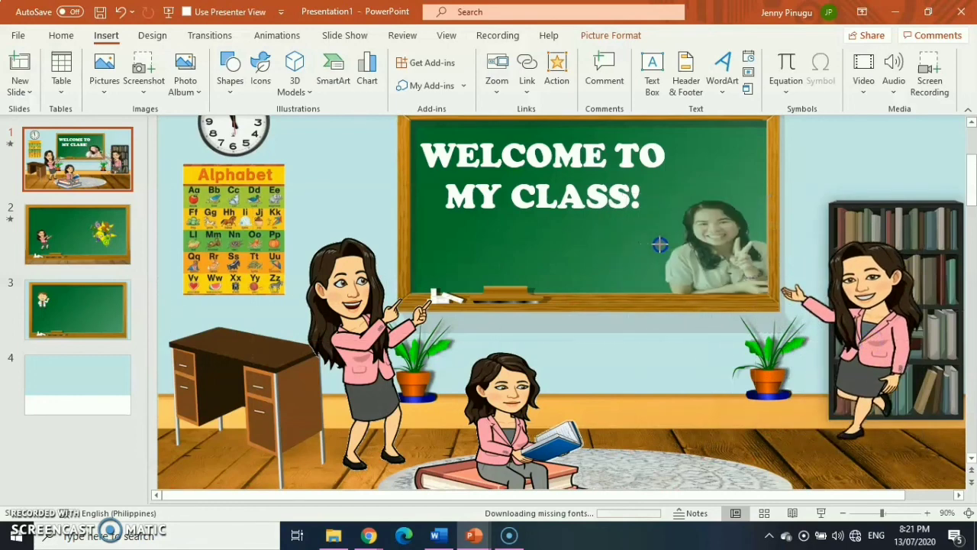
{"action": "left_click", "coordinate": [586, 153]}
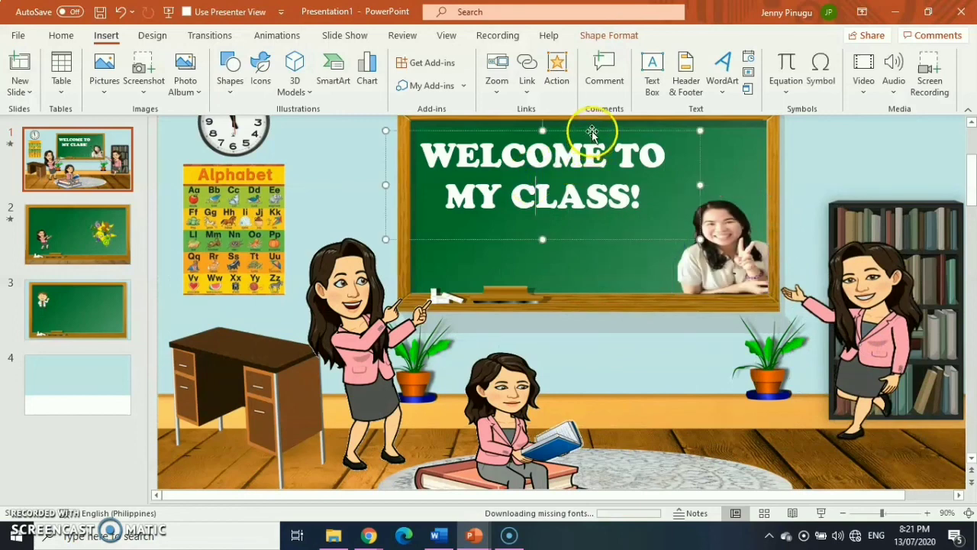
- Nudge the WELCOME TO MY CLASS! text down and right beside the photo, then review slide 1
{"action": "left_click_drag", "start_coordinate": [593, 131], "coordinate": [602, 162]}
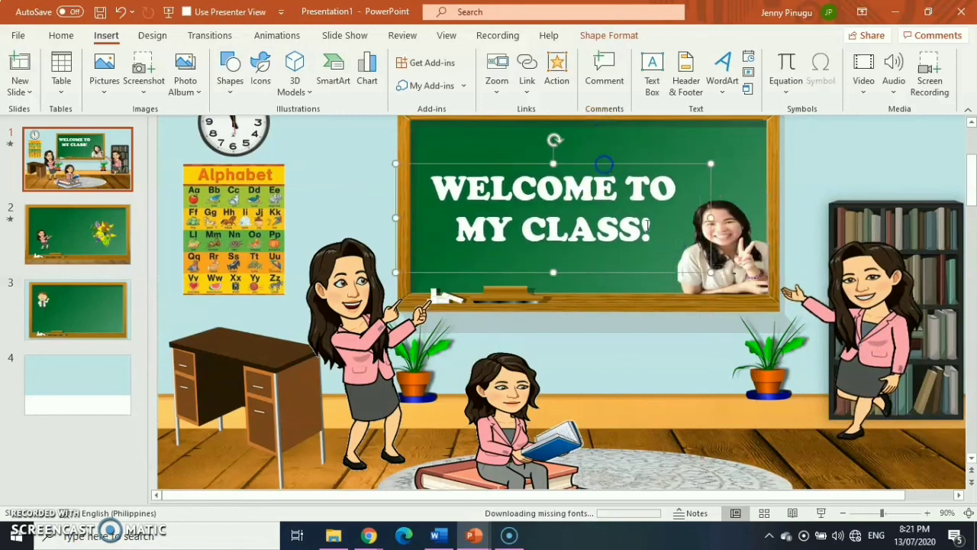
{"action": "left_click", "coordinate": [747, 244]}
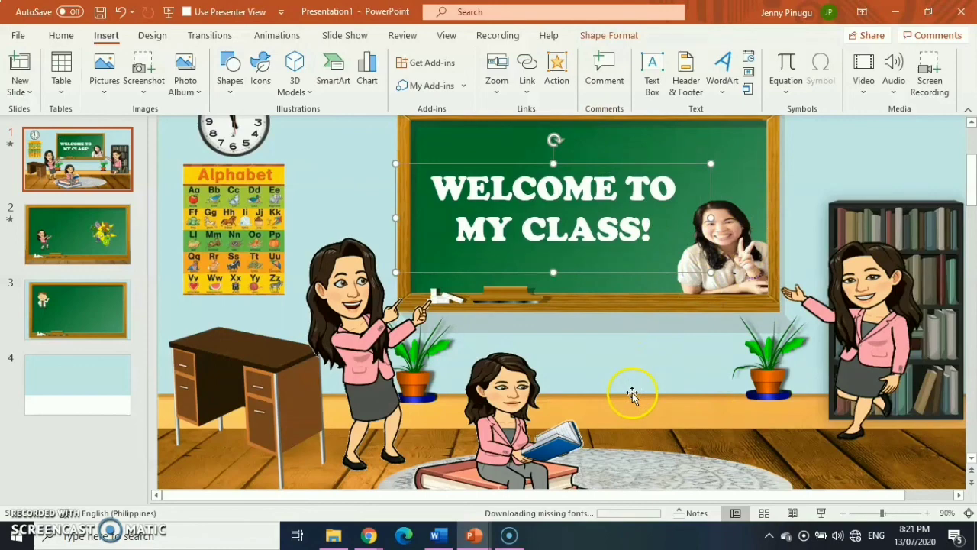
{"action": "scroll", "coordinate": [726, 385], "scroll_direction": "down", "scroll_amount": 3}
{"action": "scroll", "coordinate": [717, 382], "scroll_direction": "up", "scroll_amount": 3}
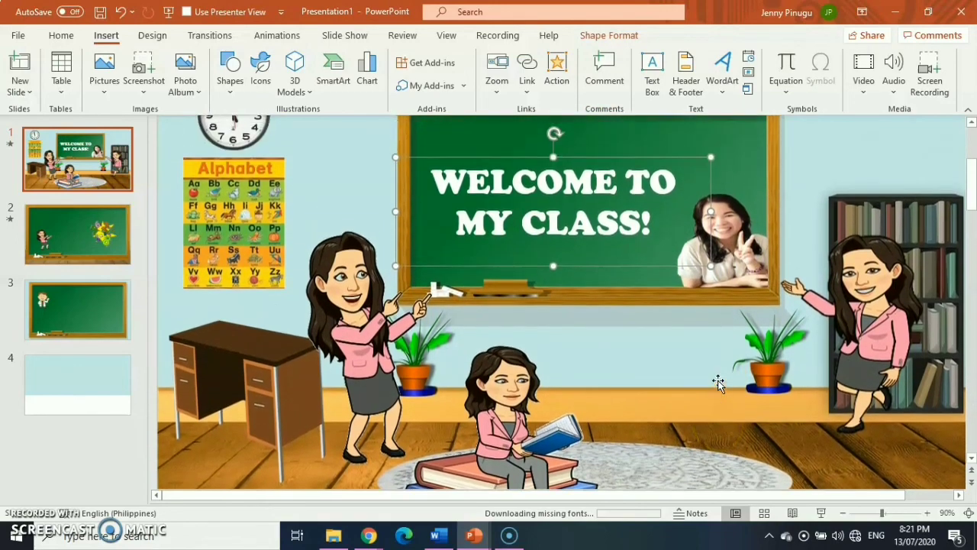
{"action": "scroll", "coordinate": [720, 386], "scroll_direction": "down", "scroll_amount": 3}
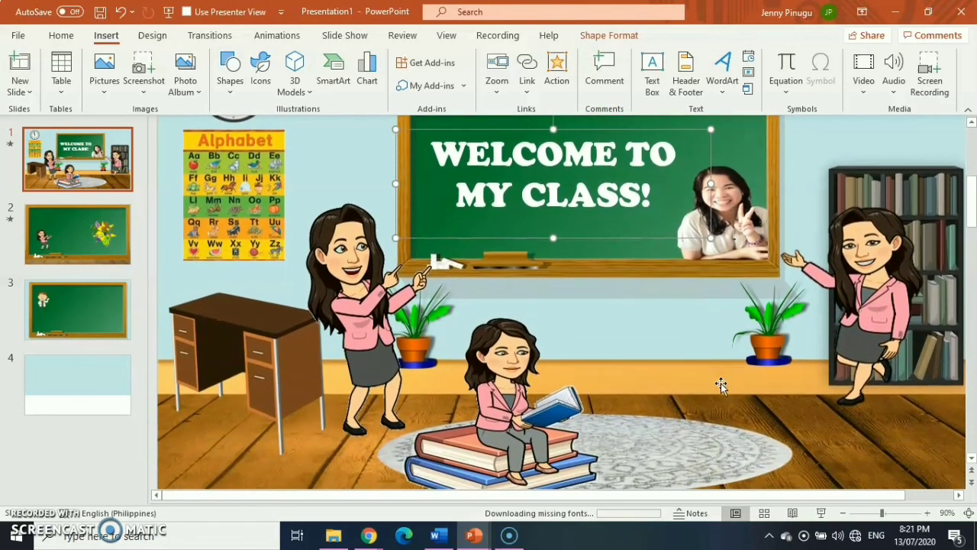
{"action": "scroll", "coordinate": [721, 386], "scroll_direction": "down", "scroll_amount": 2}
{"action": "scroll", "coordinate": [720, 386], "scroll_direction": "down", "scroll_amount": 3}
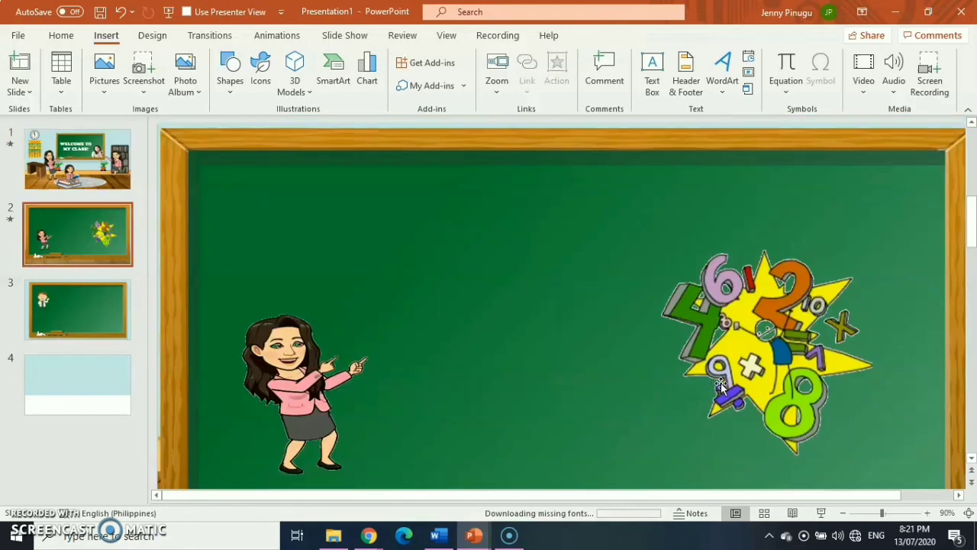
{"action": "left_click", "coordinate": [107, 183]}
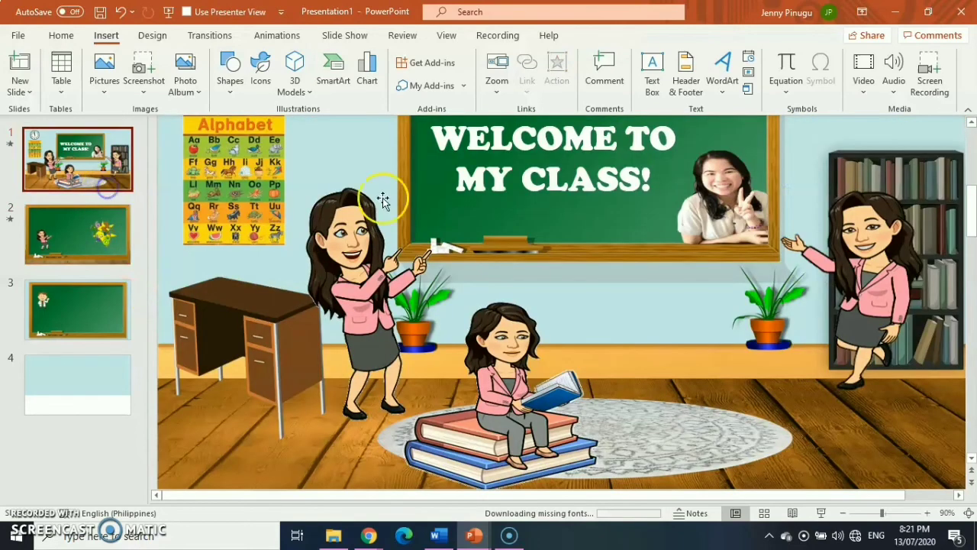
{"action": "scroll", "coordinate": [714, 280], "scroll_direction": "up", "scroll_amount": 2}
{"action": "scroll", "coordinate": [724, 301], "scroll_direction": "up", "scroll_amount": 2}
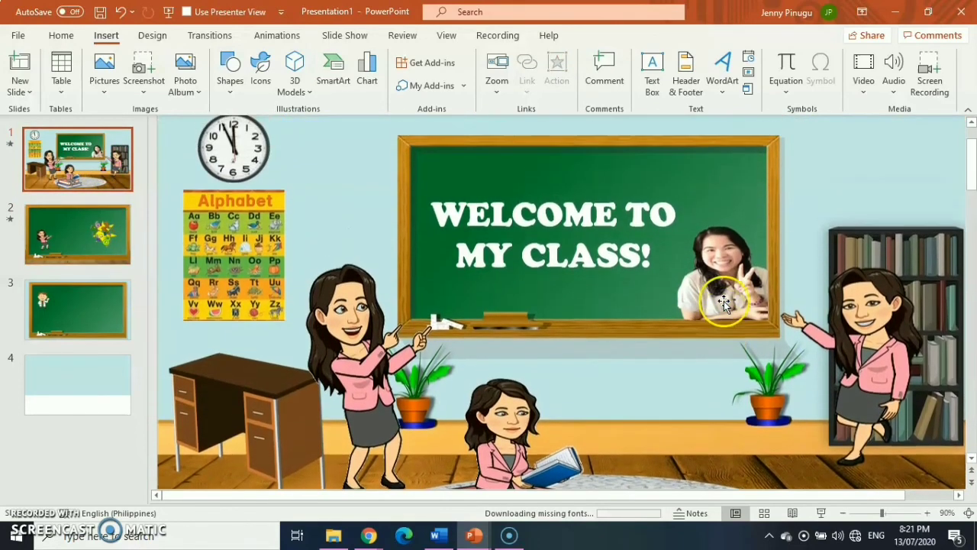
{"action": "scroll", "coordinate": [710, 359], "scroll_direction": "down", "scroll_amount": 2}
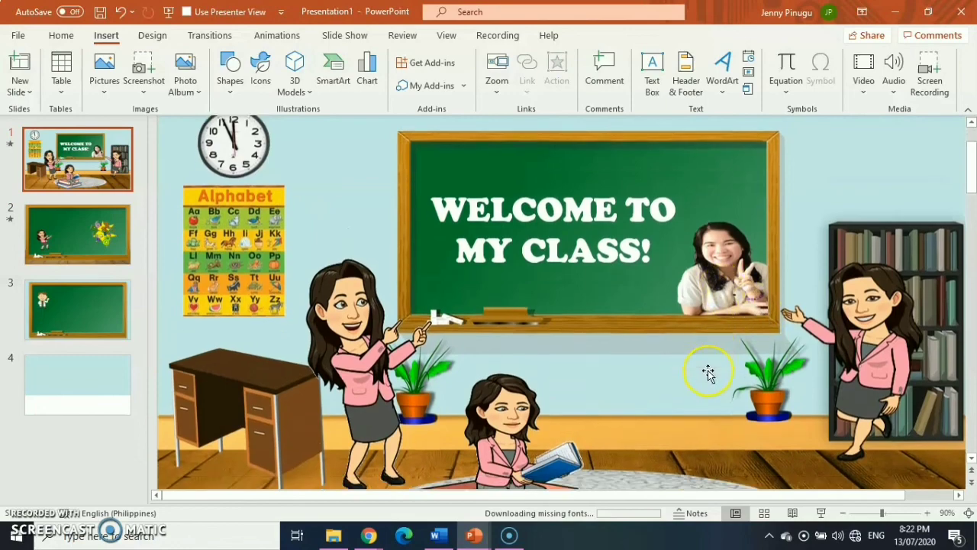
{"action": "scroll", "coordinate": [709, 373], "scroll_direction": "down", "scroll_amount": 2}
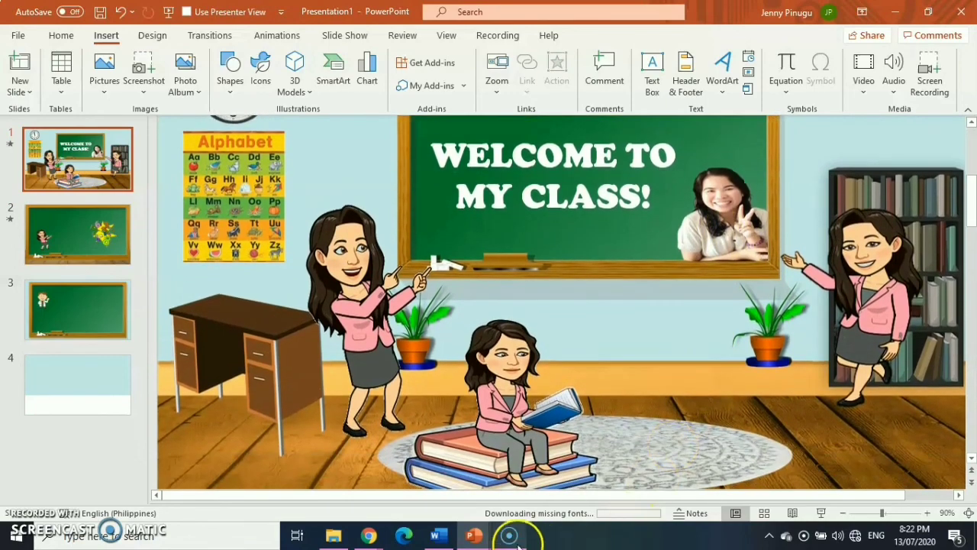